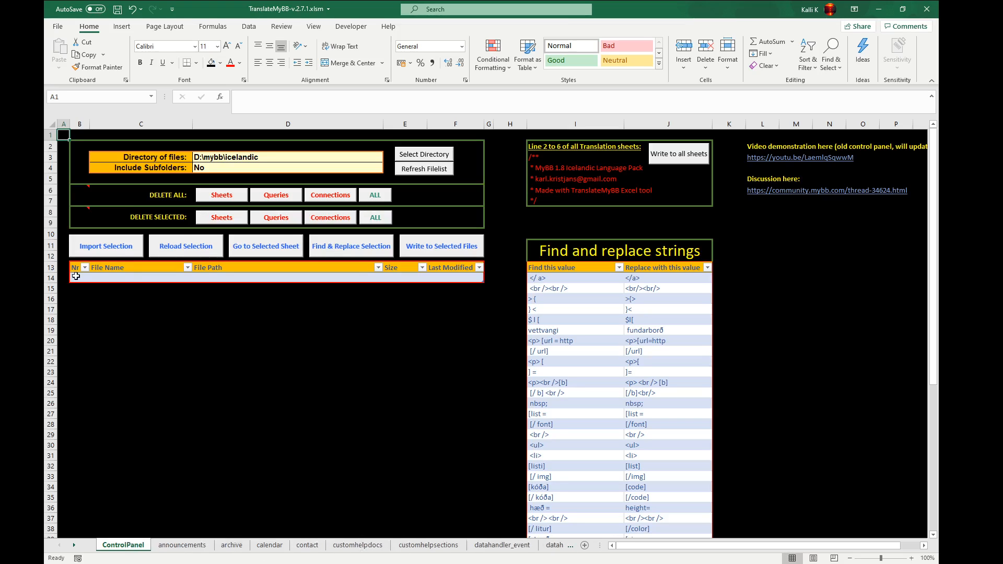
- Delete all translation sheets, queries and connections from the workbook, keeping the ControlPanel sheet
click(166, 194)
drag(89, 194, 452, 190)
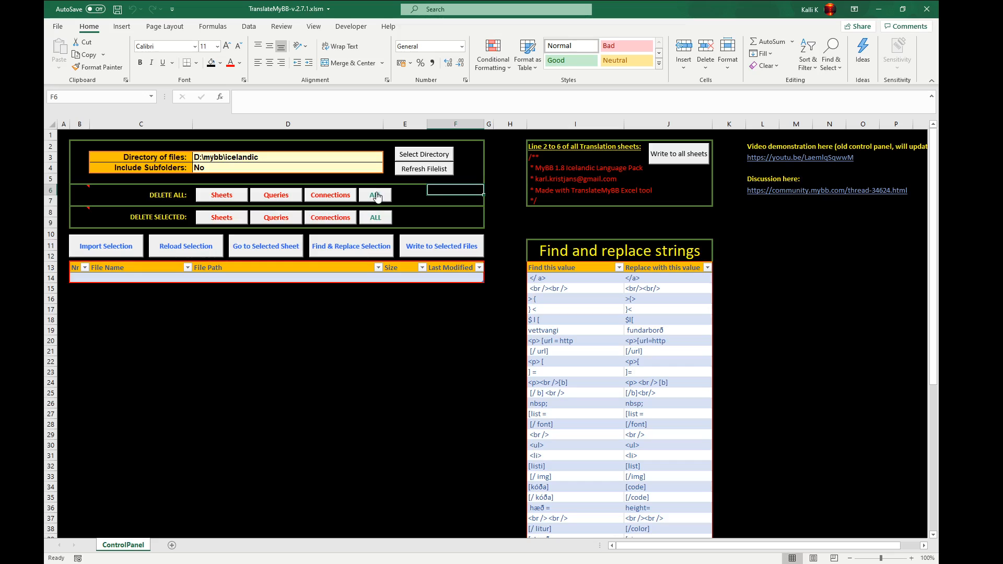
click(243, 313)
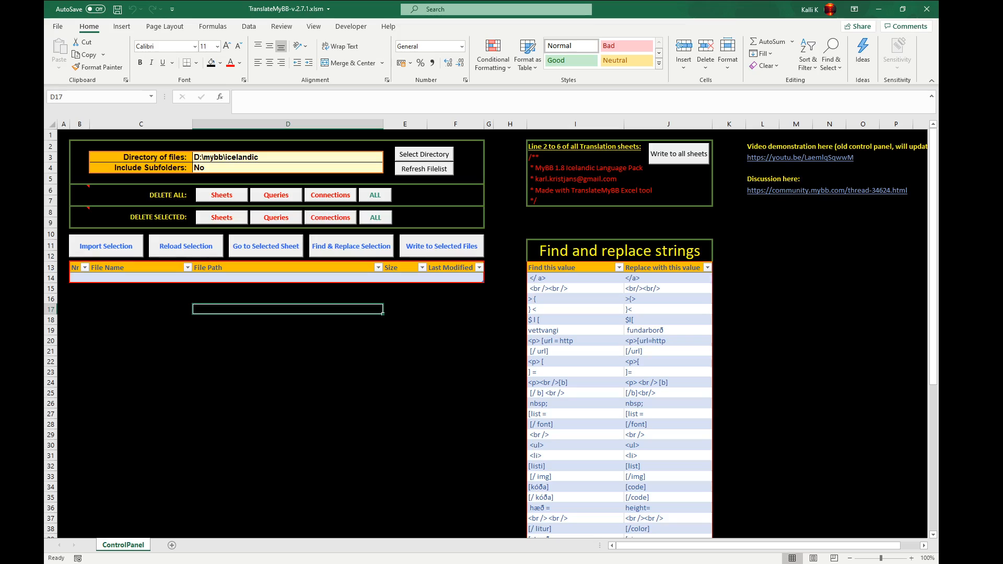
- Switch to File Explorer and duplicate the english folder inside D:\mybb
key(alt+Tab)
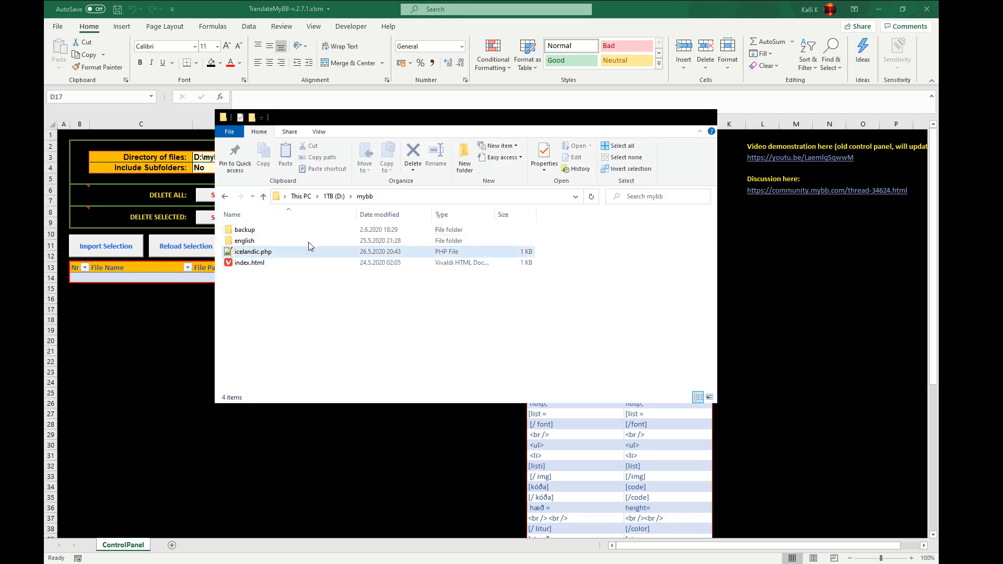
drag(271, 288, 240, 240)
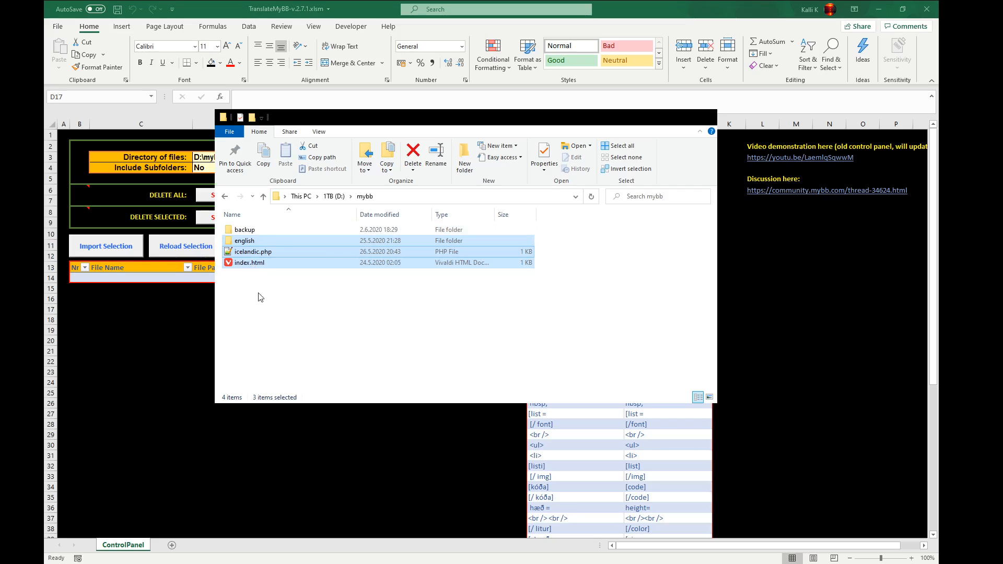
click(250, 280)
click(254, 252)
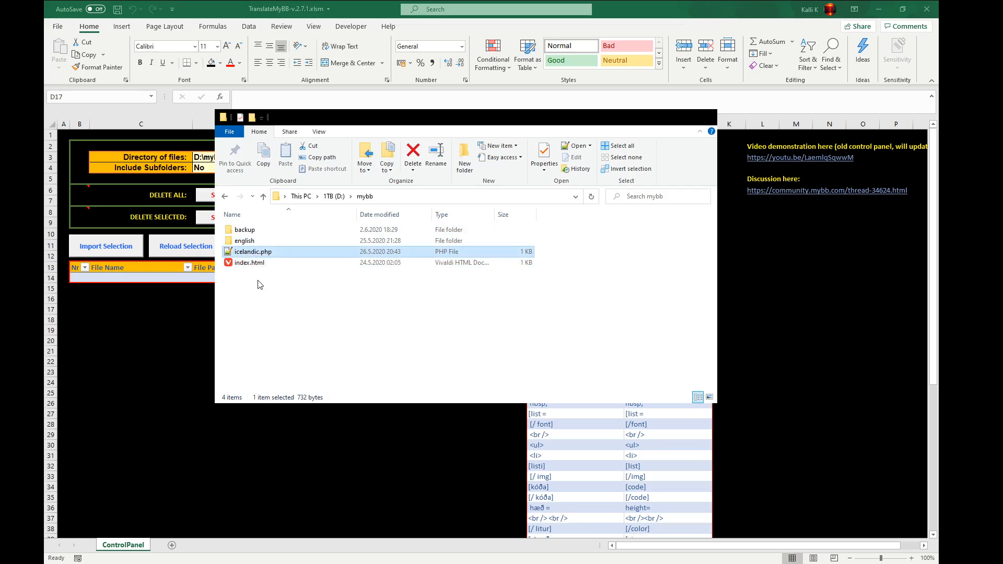
click(246, 241)
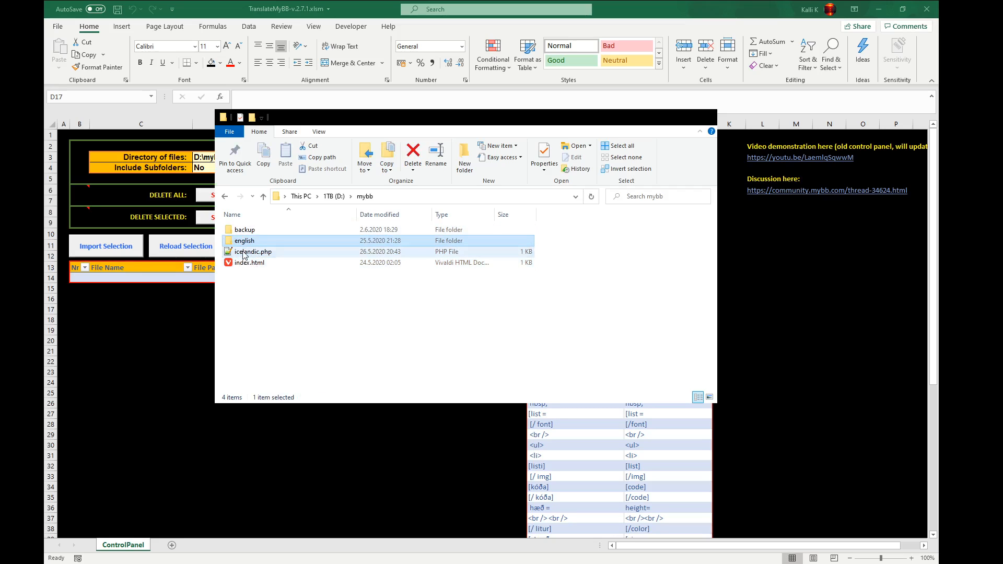
click(247, 254)
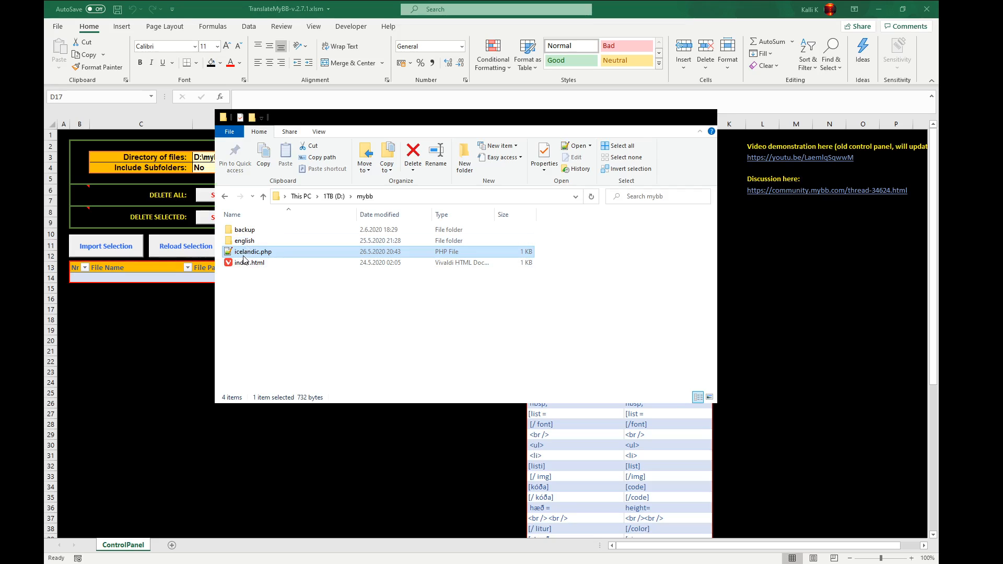
click(250, 242)
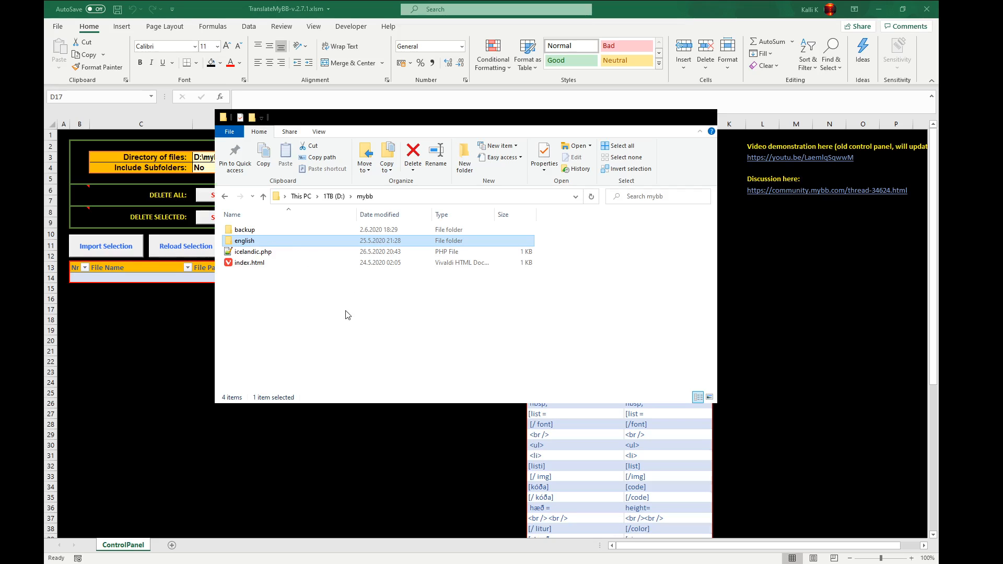
key(ctrl+v)
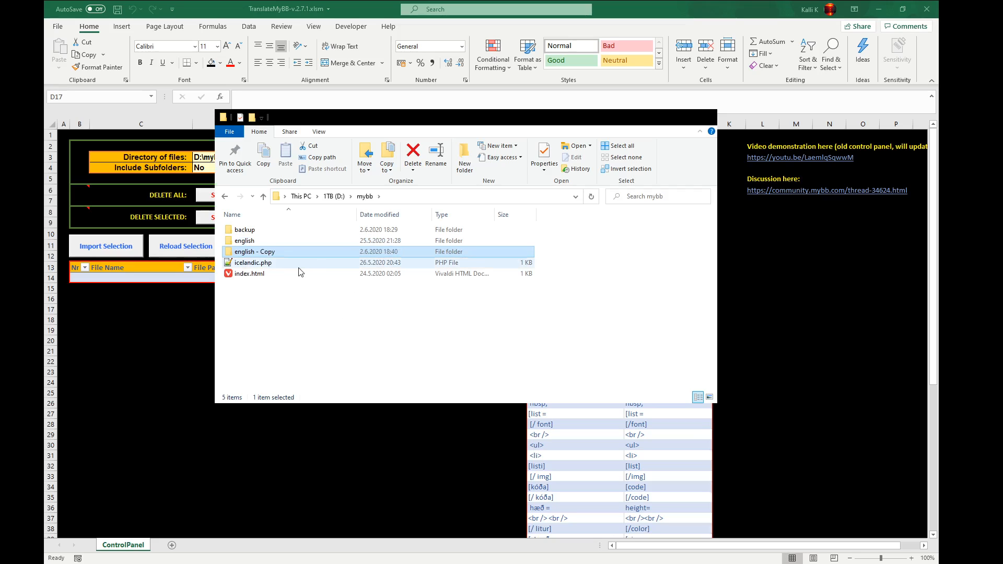
- Rename the copied folder as icelandic and open it to locate its admin subfolder
key(F2)
text(icelandi)
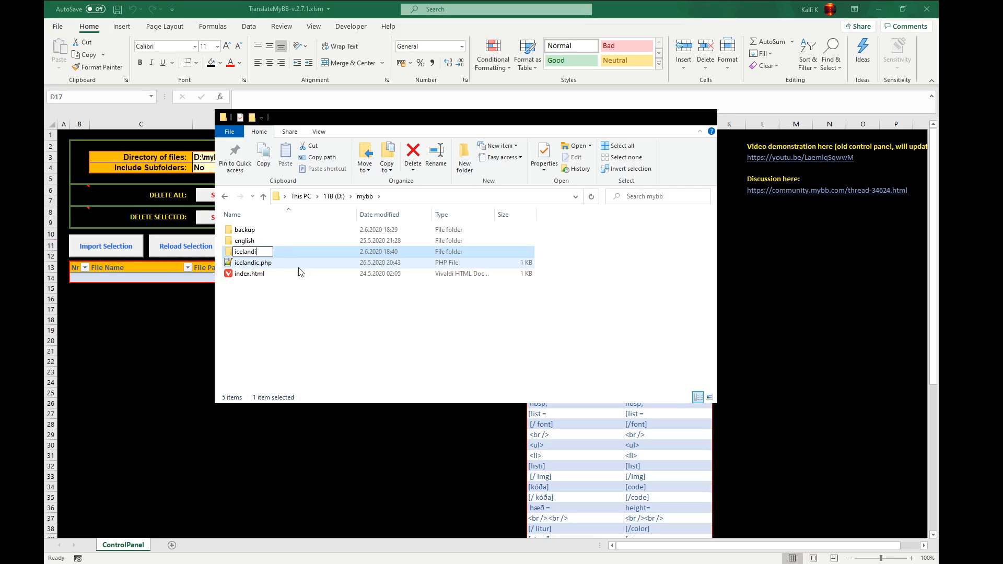
text(c)
key(Return)
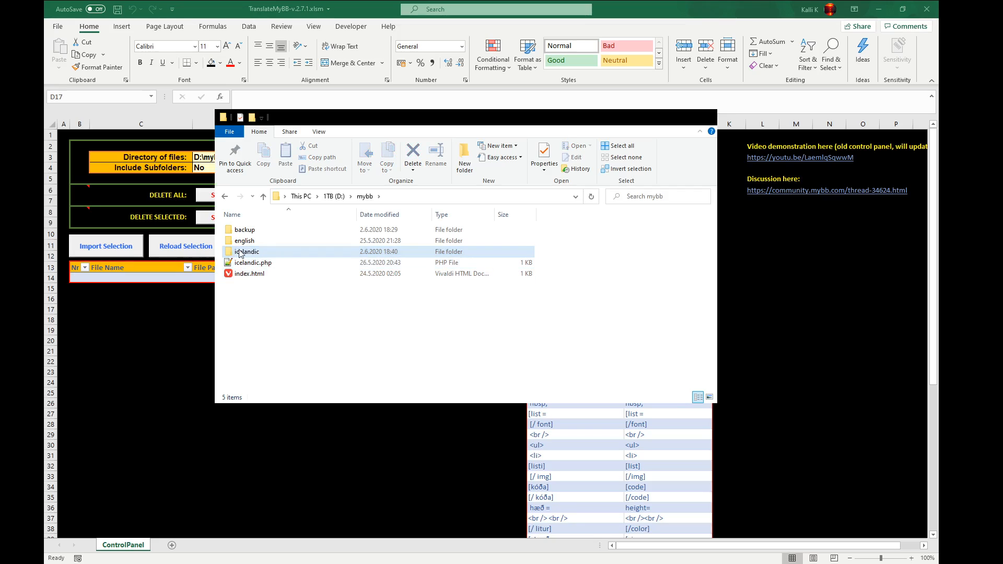
double_click(280, 251)
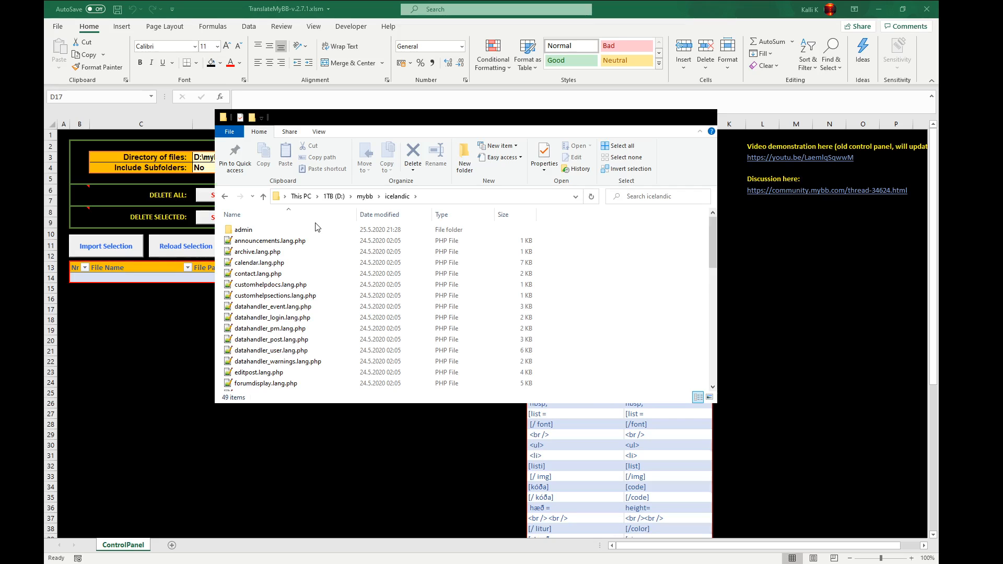
click(244, 230)
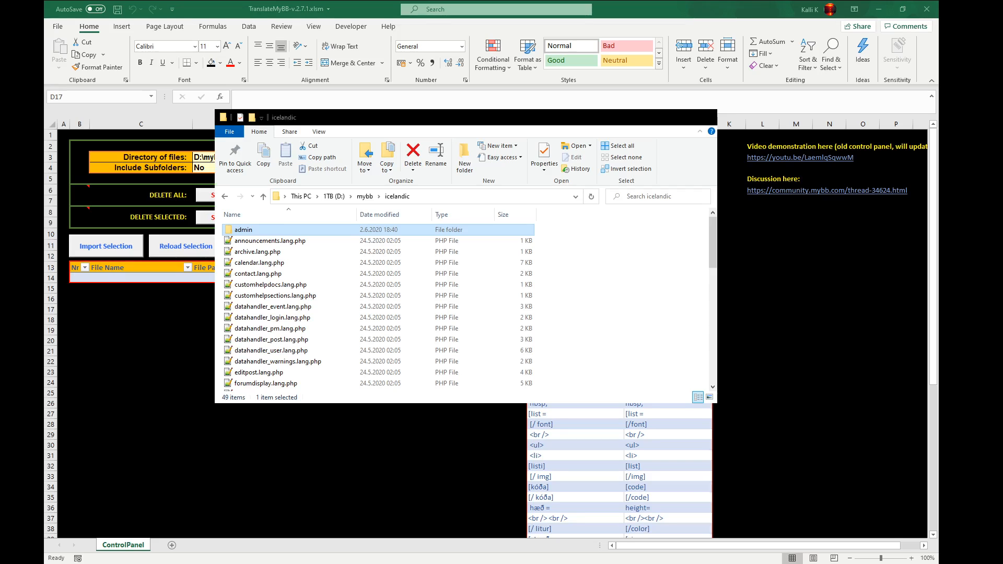
- Switch back to Excel, set Include Subfolders to Yes and refresh the file list for D:\mybb\icelandic
key(alt+Tab)
click(226, 349)
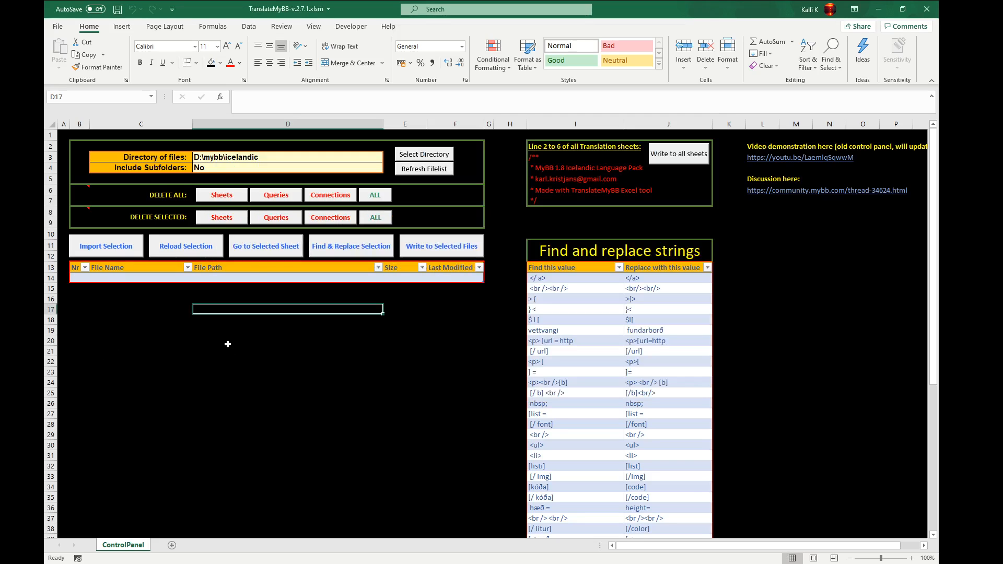
click(220, 155)
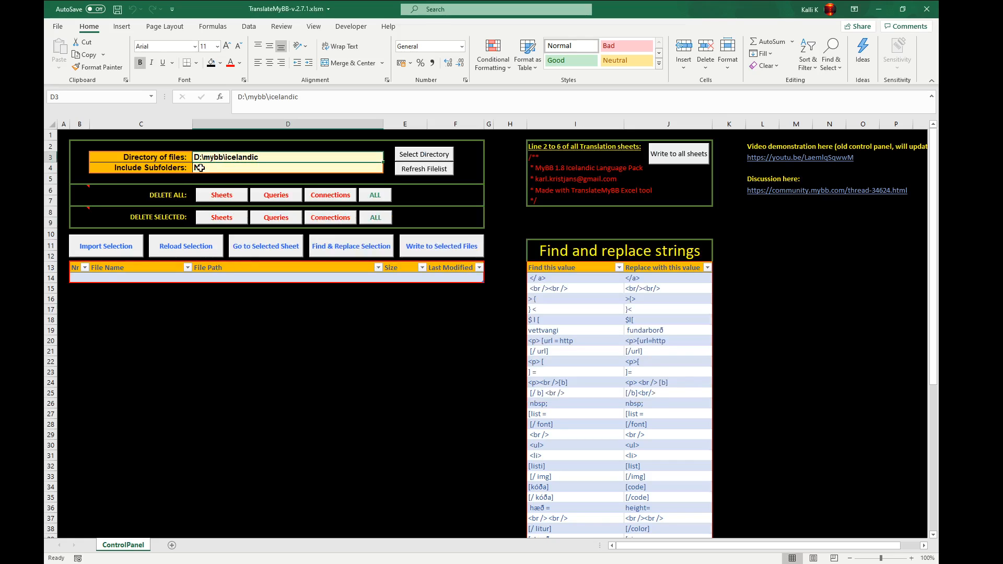
click(203, 168)
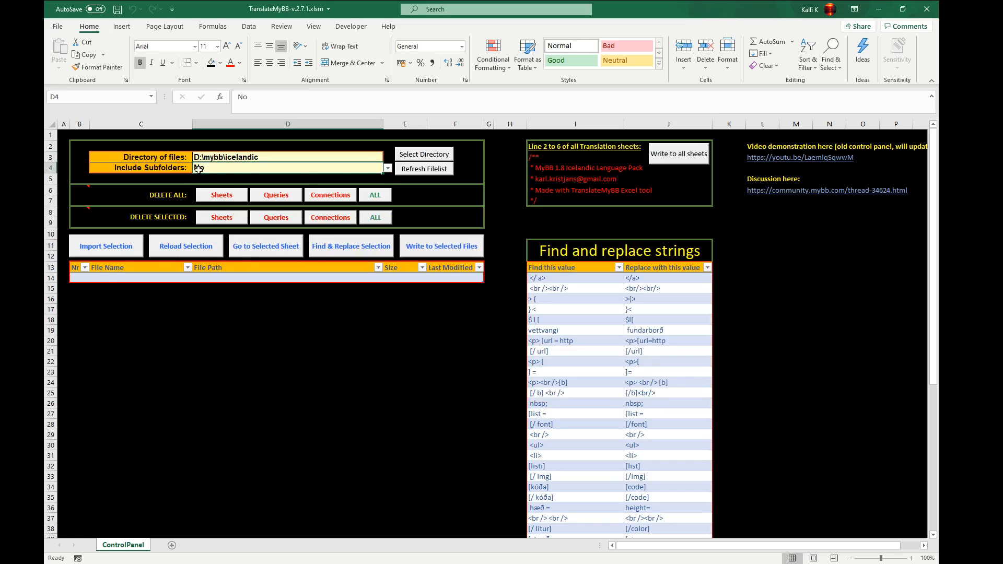
click(367, 178)
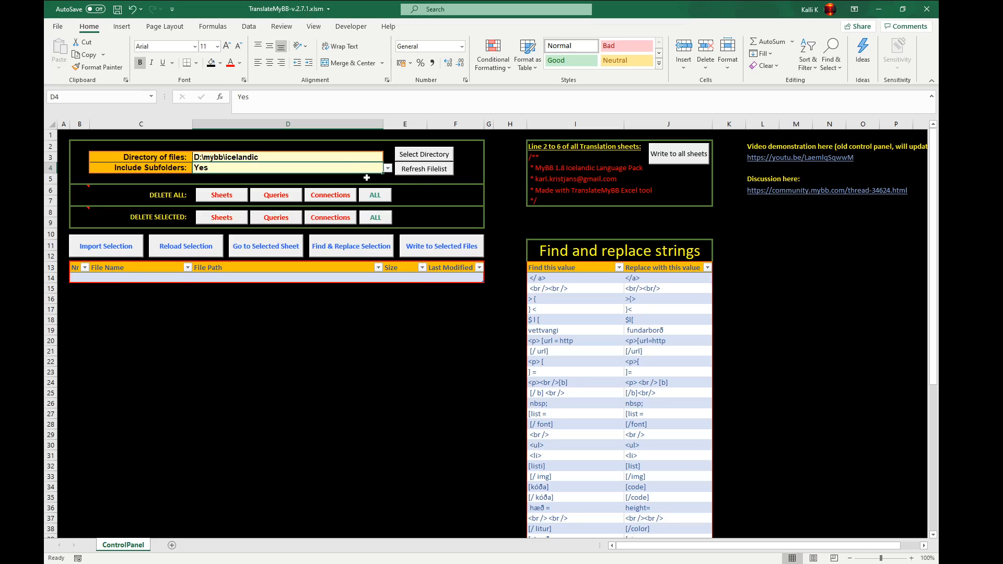
click(423, 169)
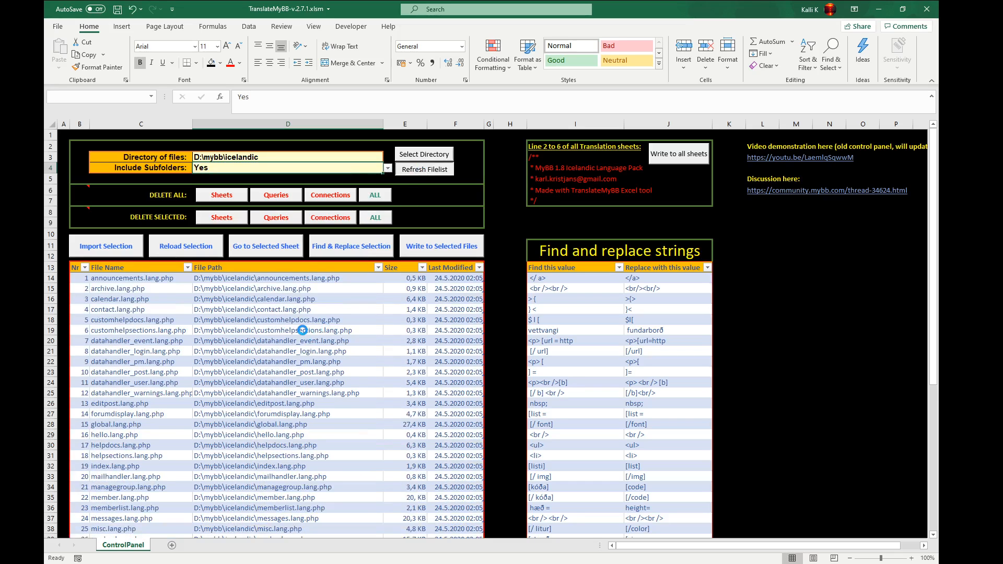
- Look through the whole refreshed file list, including the entries from the admin subfolder
click(221, 343)
scroll(222, 345, down, 20)
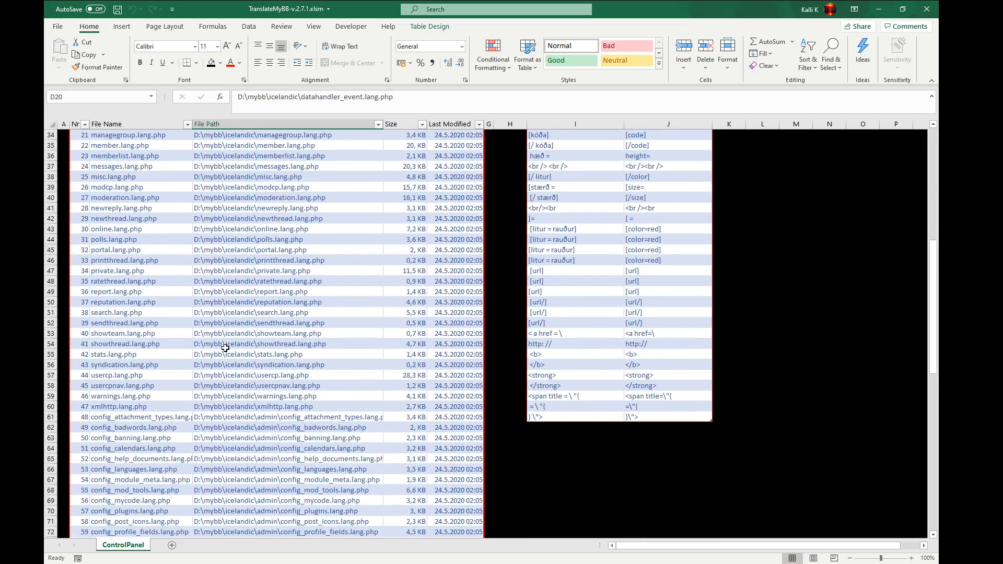
scroll(225, 348, down, 10)
scroll(235, 345, up, 10)
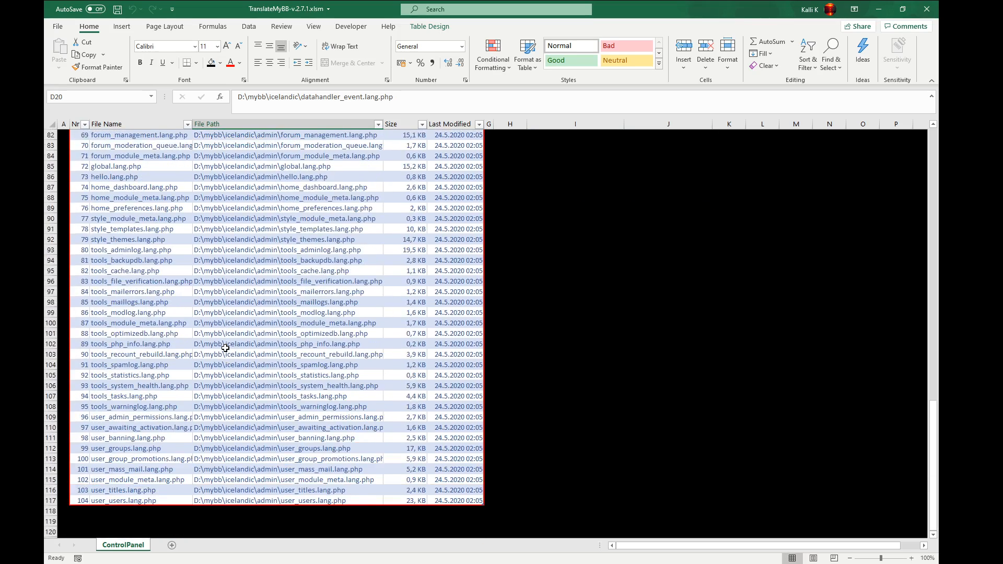
click(265, 321)
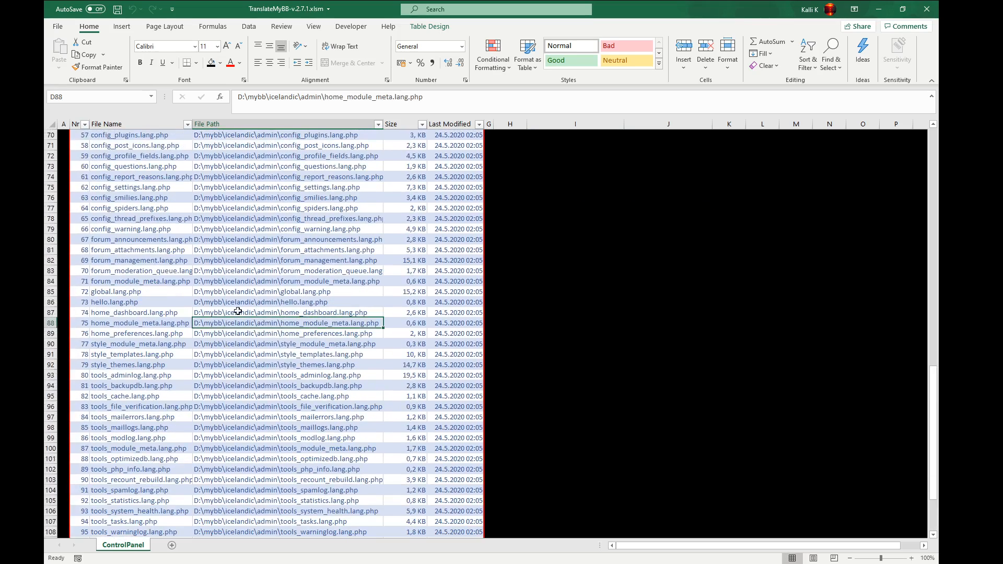
scroll(281, 334, up, 15)
scroll(281, 335, up, 8)
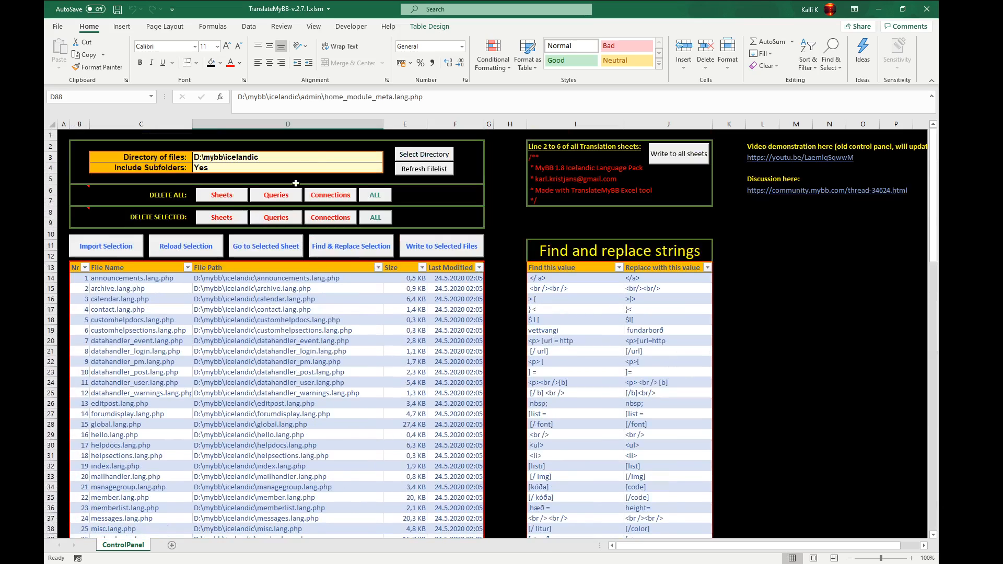
- Set Include Subfolders to No, refresh the file list and check its entries
click(381, 170)
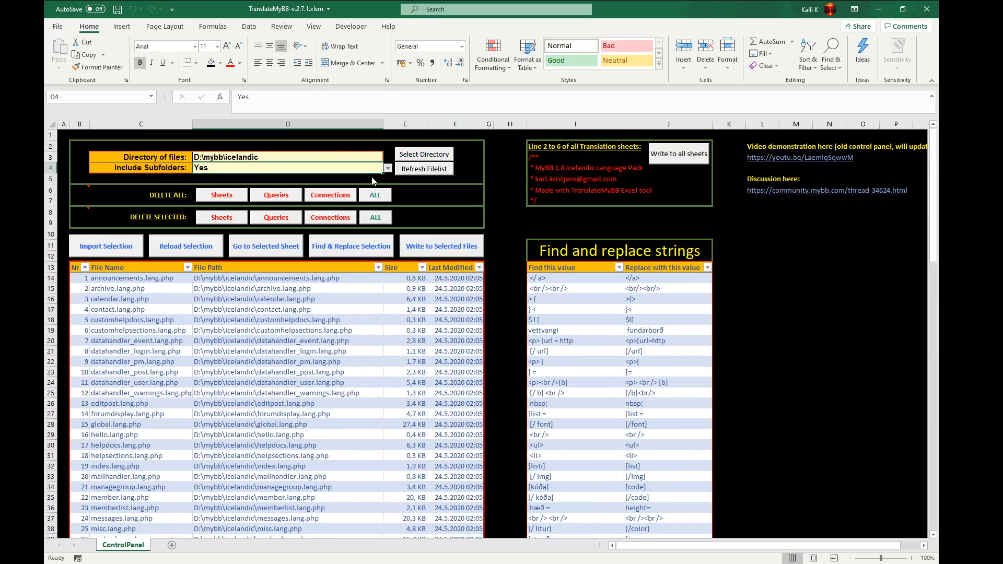
click(372, 185)
click(419, 170)
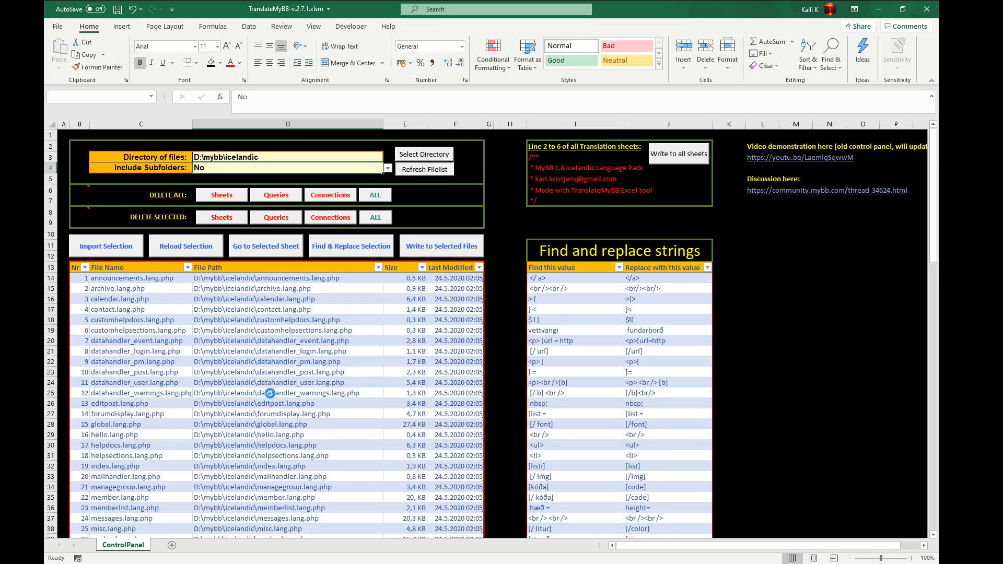
scroll(270, 394, down, 8)
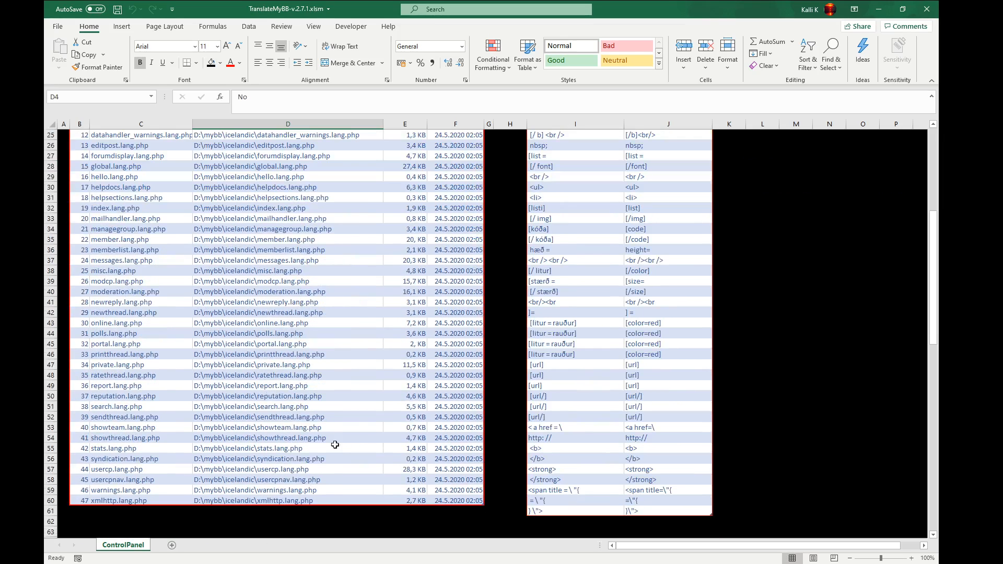
scroll(371, 426, up, 6)
click(254, 296)
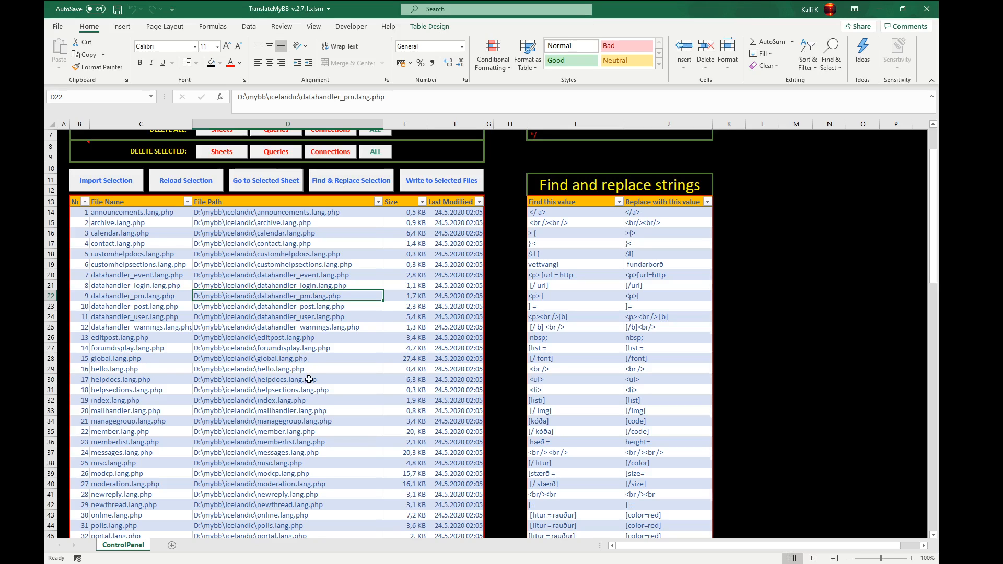
scroll(308, 380, up, 2)
- Try selecting the first twelve table rows as a block, and a non-contiguous set of file names
drag(82, 281, 436, 392)
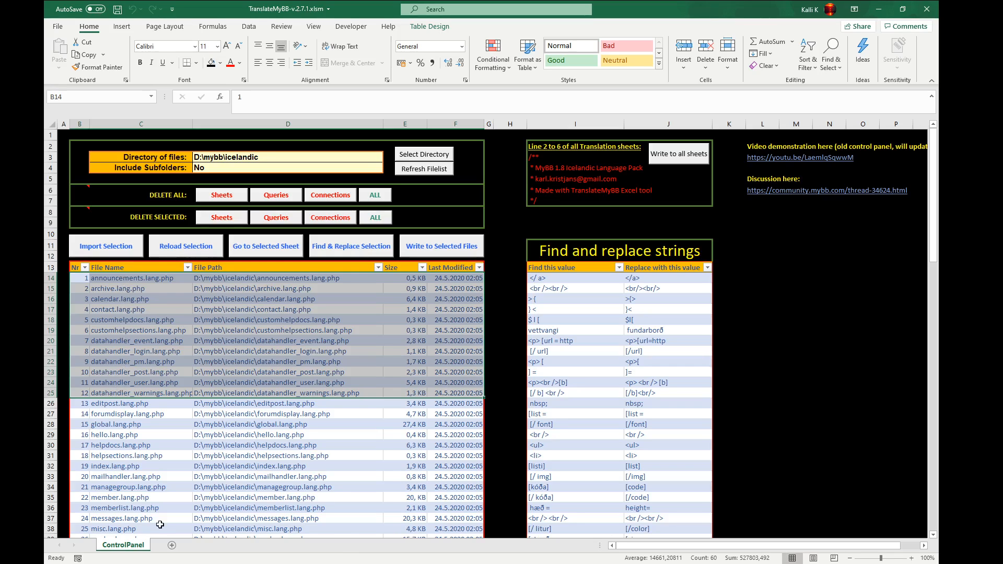
click(238, 357)
drag(130, 278, 140, 510)
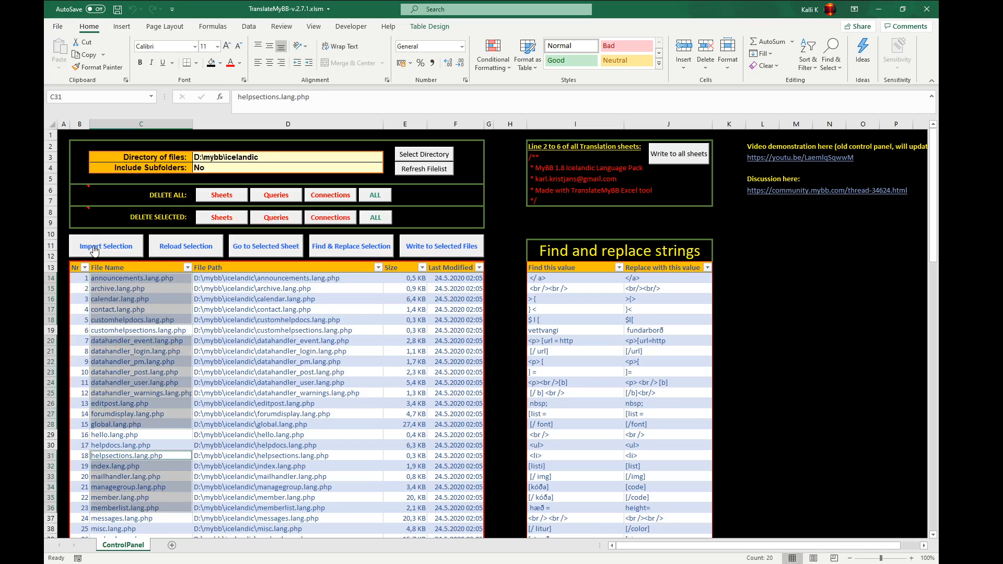
click(293, 350)
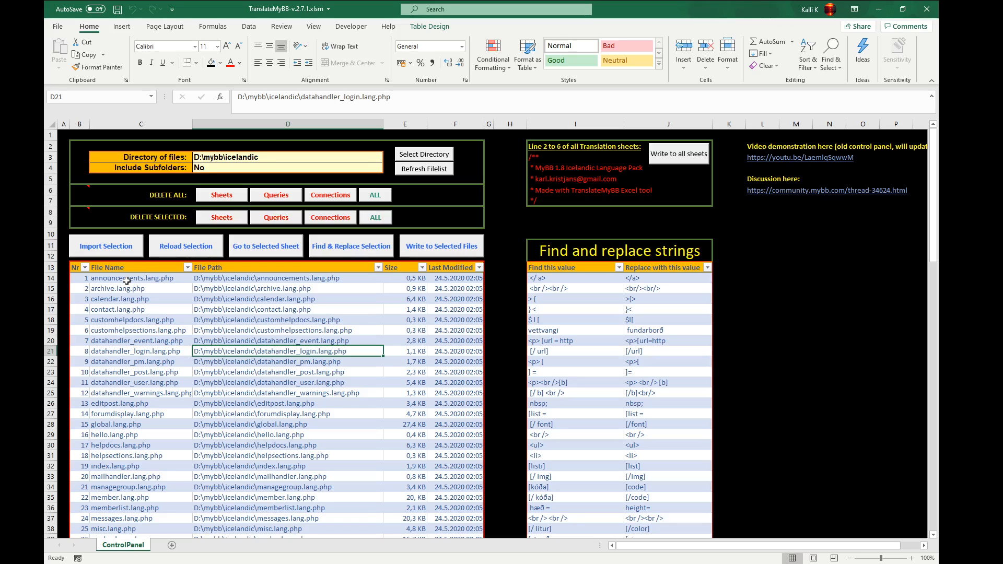
- Try selecting file names in batches, announcements.lang.php to datahandler_post.lang.php and datahandler_user.lang.php to index.lang.php
drag(127, 281, 121, 370)
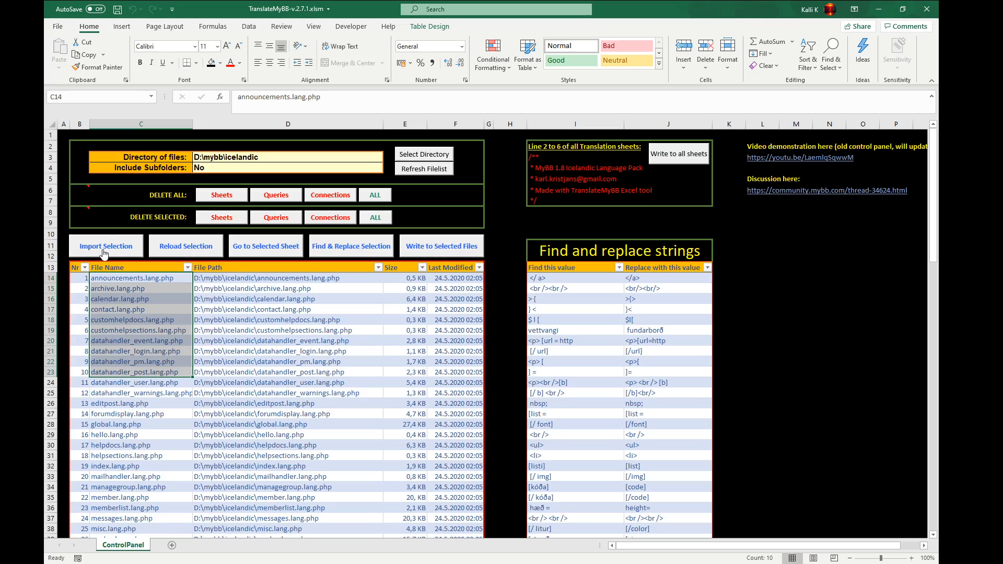
drag(113, 385, 113, 466)
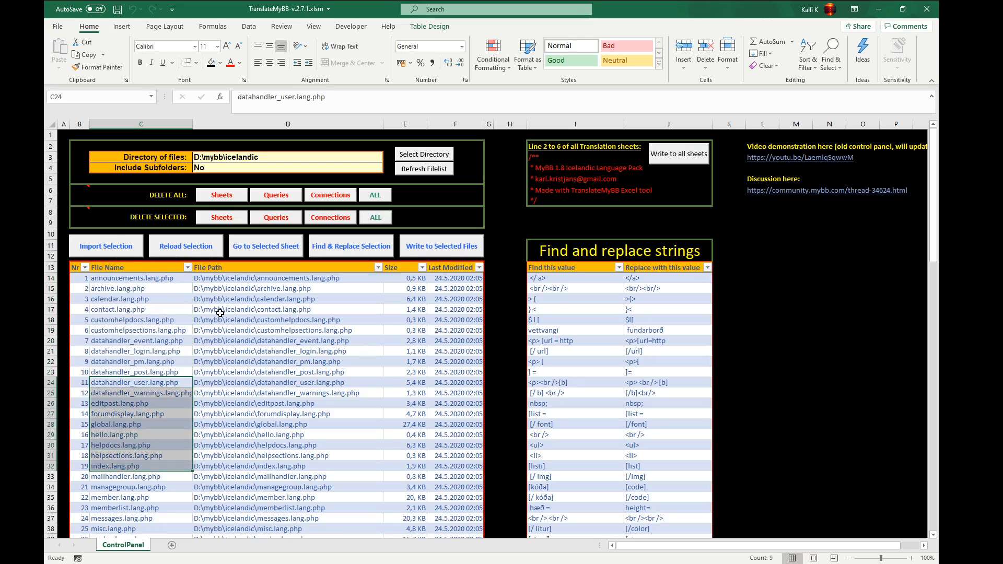
scroll(235, 324, down, 6)
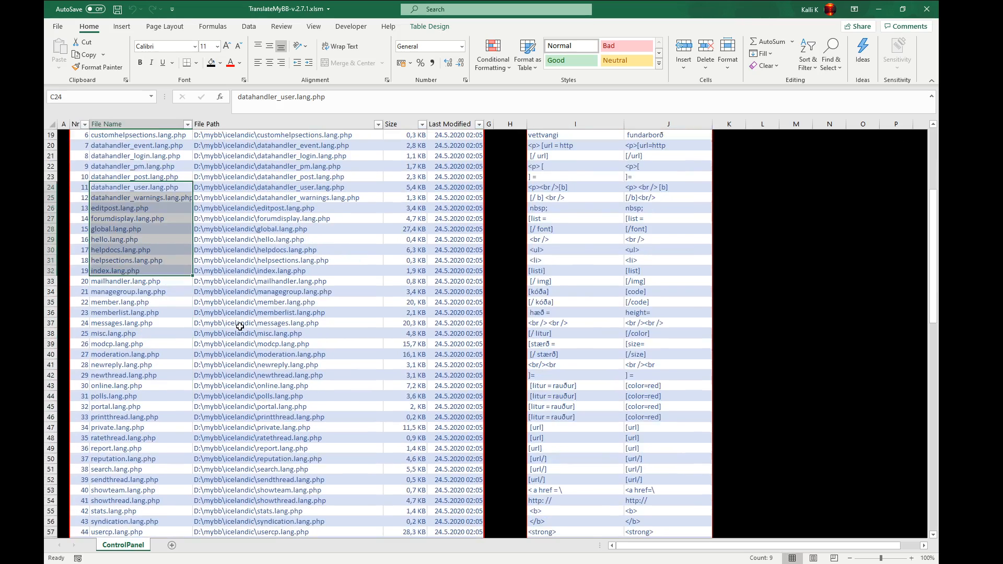
scroll(240, 326, down, 1)
scroll(221, 374, up, 7)
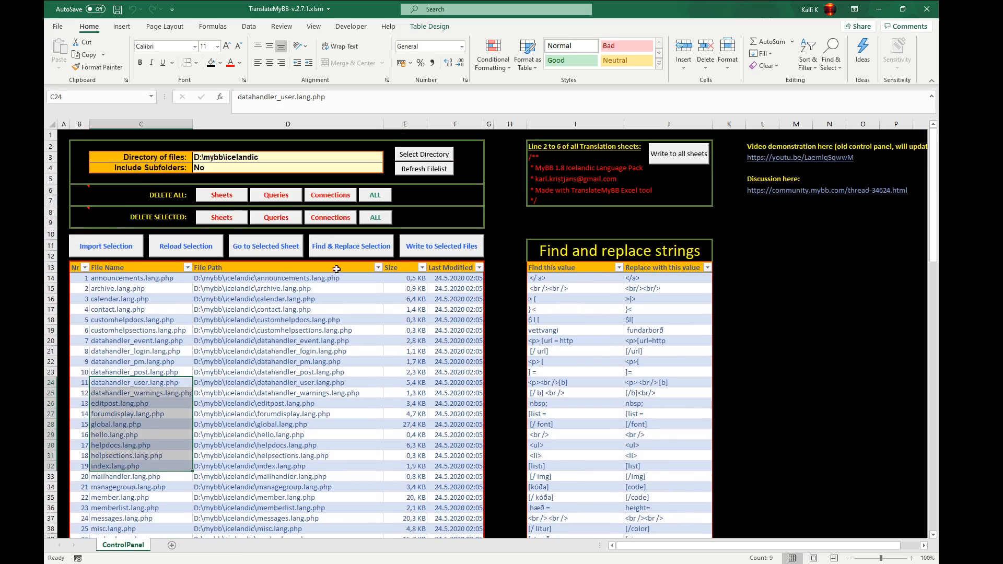
- Import the first ten listed files, announcements.lang.php to datahandler_post.lang.php, as translation sheets
click(135, 279)
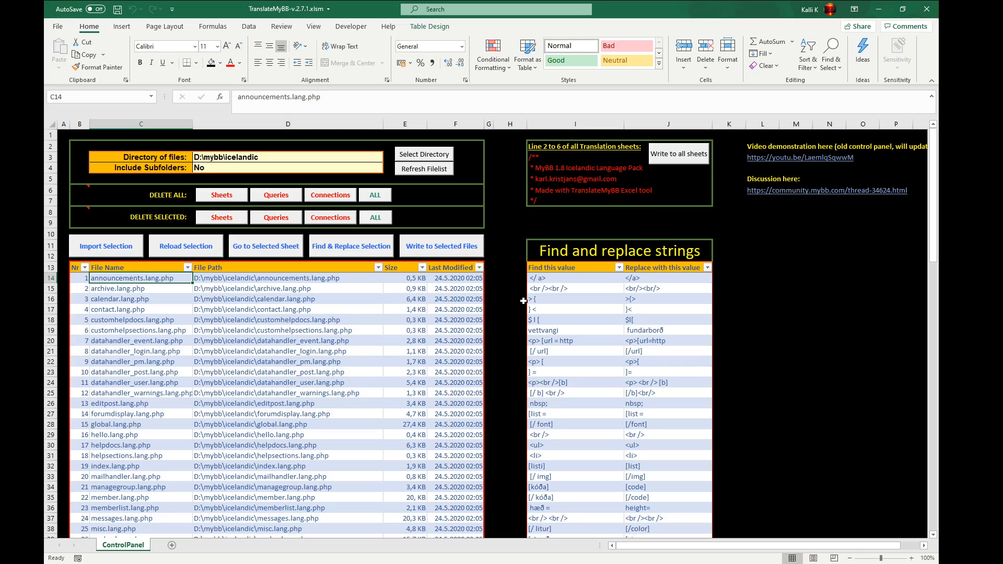
click(235, 318)
drag(131, 278, 127, 374)
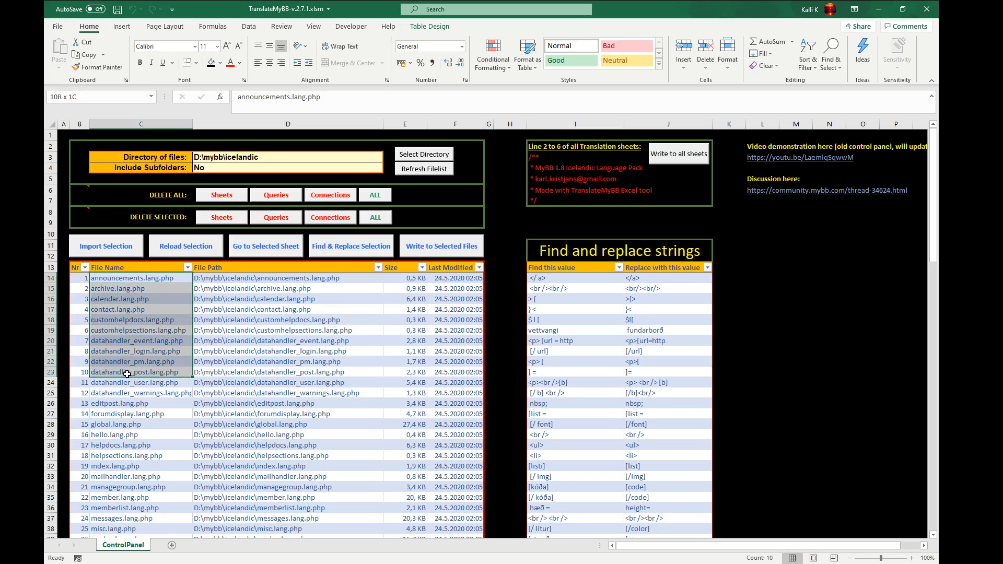
click(120, 246)
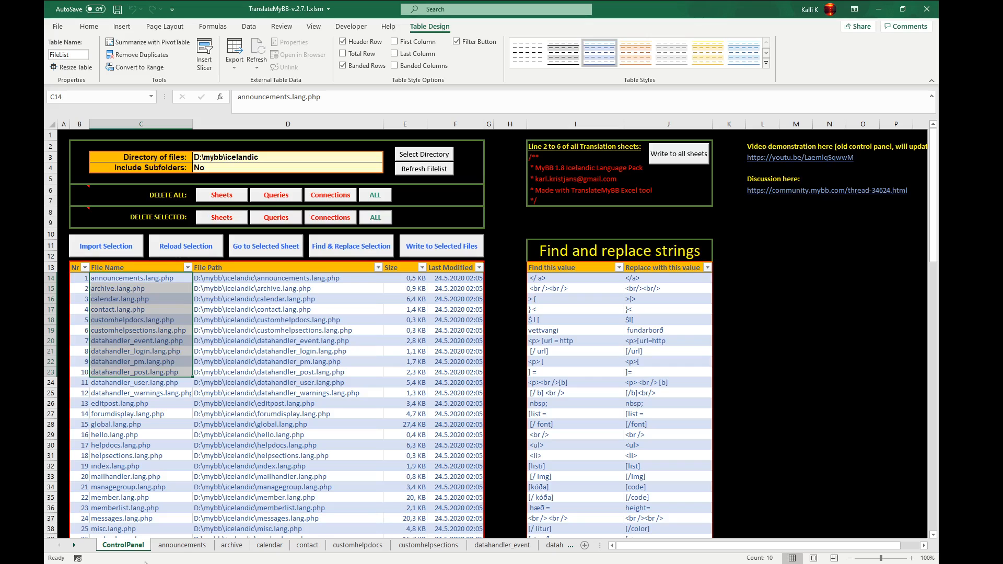
- Open the announcements sheet and set its zoom to 60%
click(182, 546)
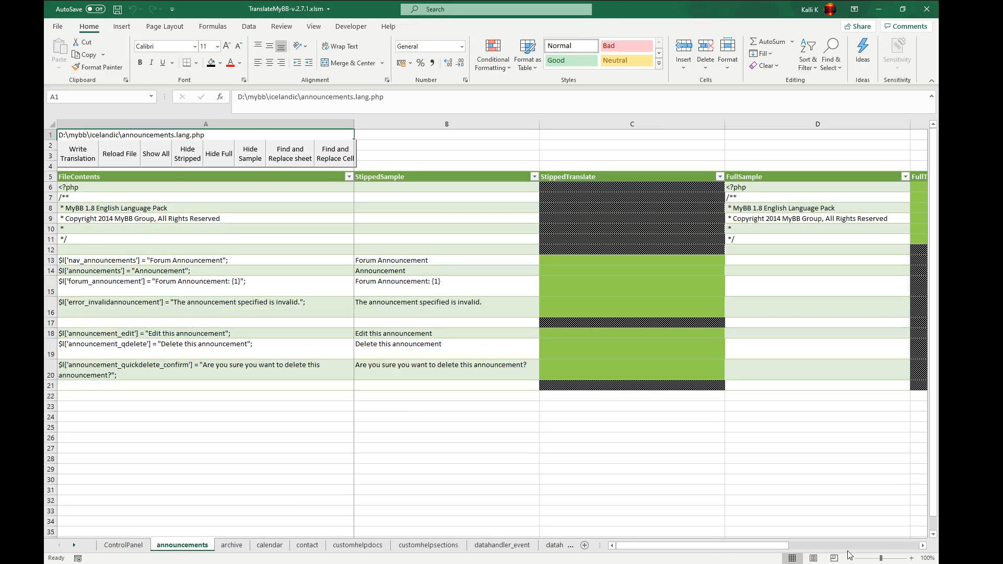
drag(881, 560, 870, 560)
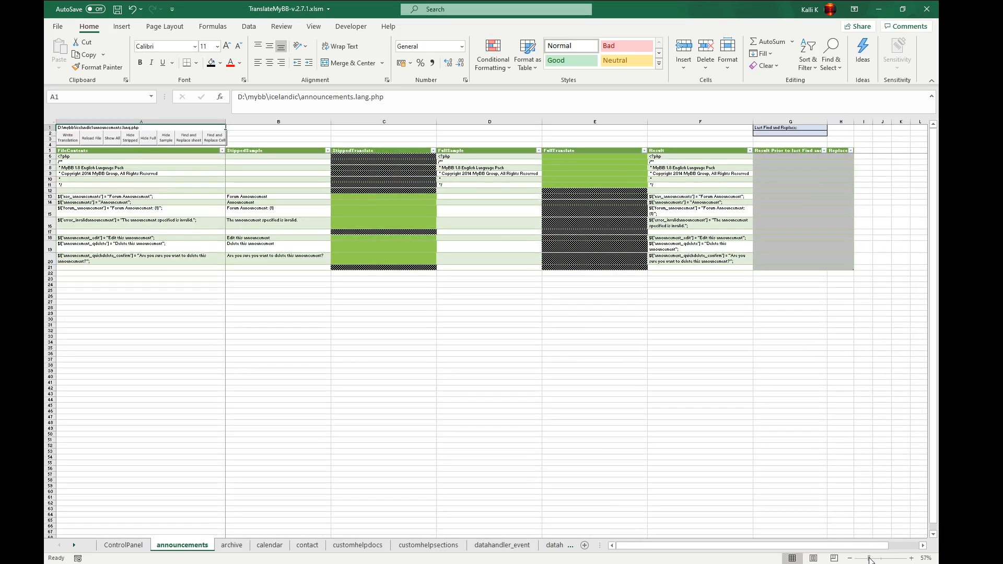
drag(871, 559, 870, 560)
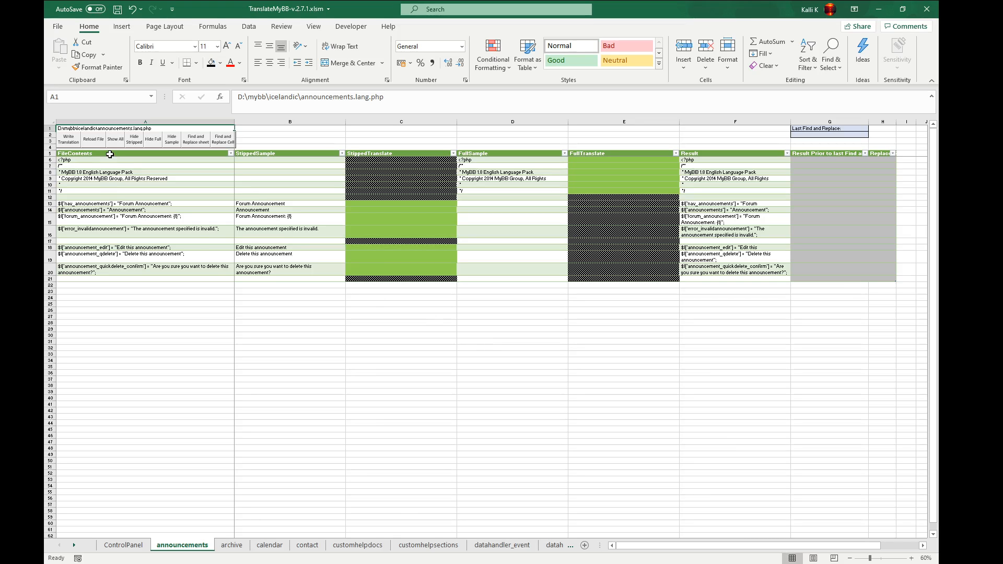
- Examine the announcements sheet's FileContents column, the stripped and full sample and translate columns, and the Result column
drag(109, 155, 109, 274)
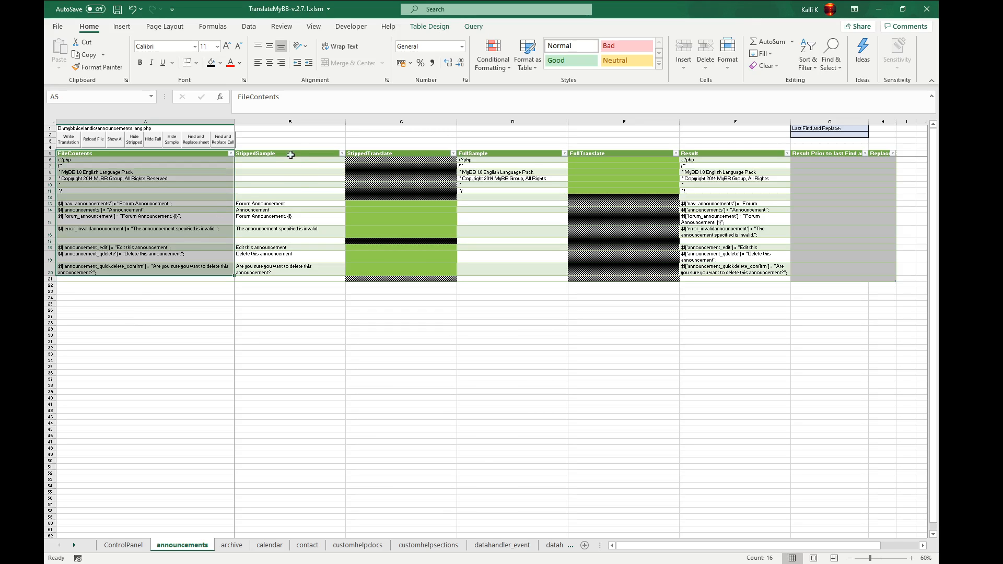
drag(290, 153, 402, 280)
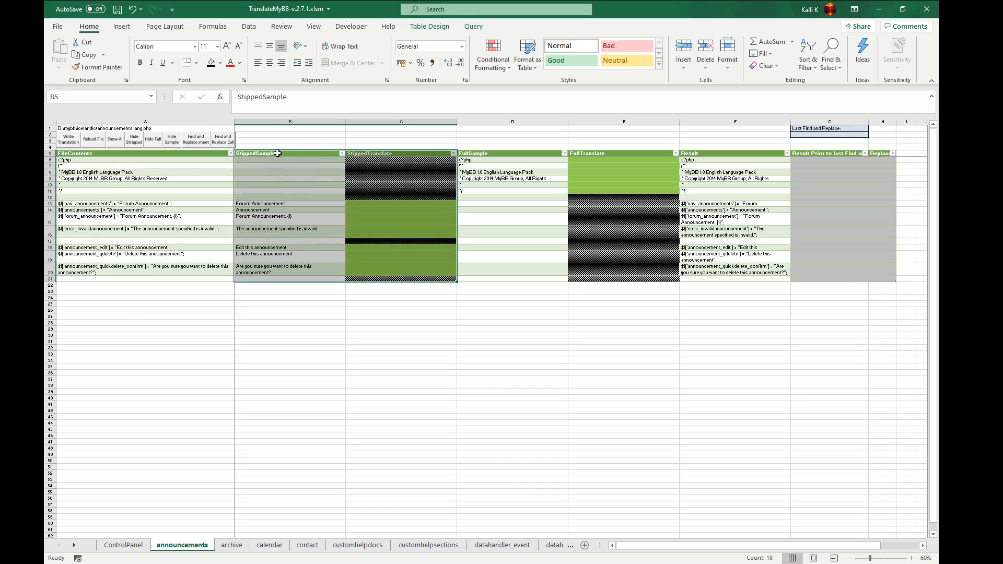
drag(469, 155, 615, 279)
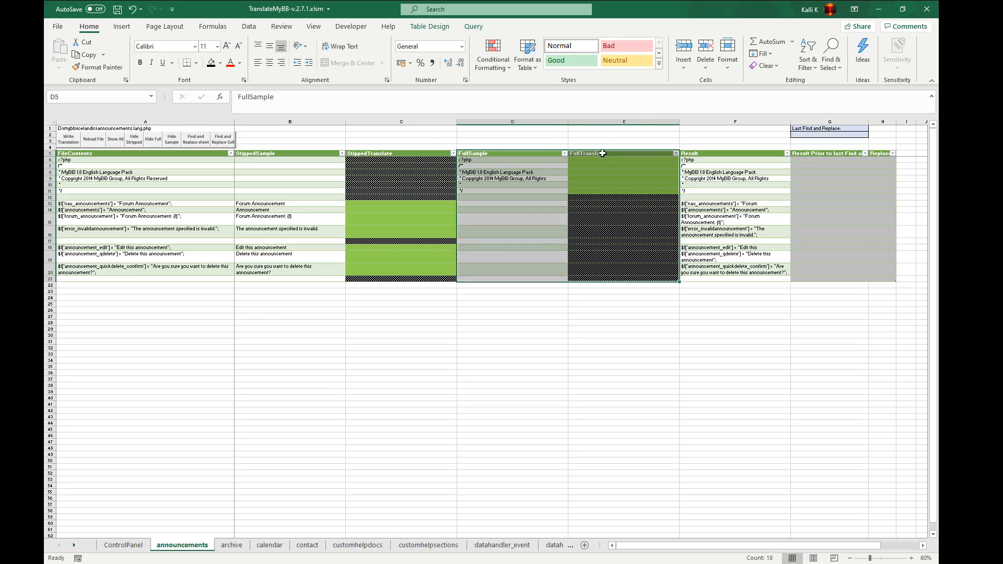
click(596, 163)
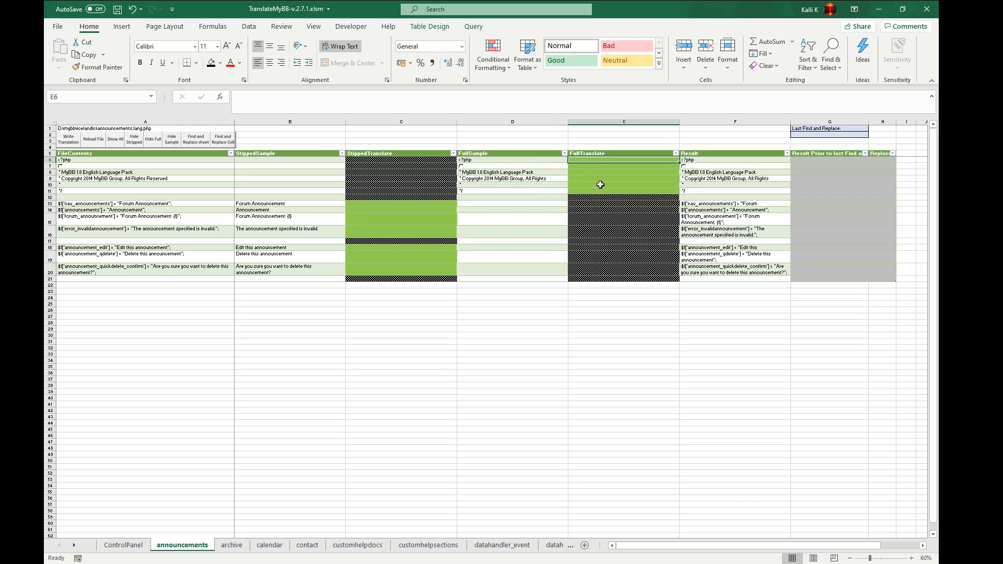
drag(592, 158, 586, 193)
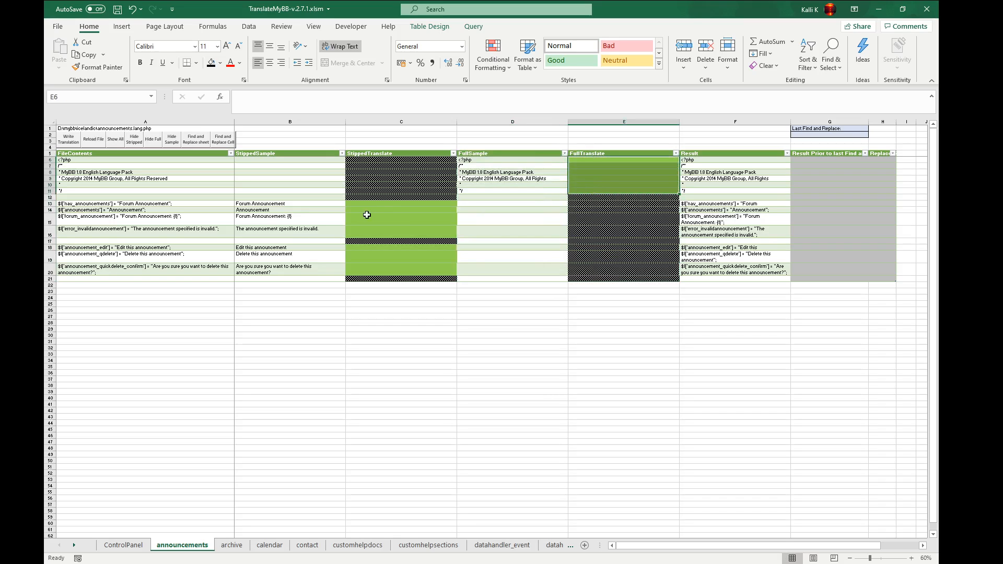
drag(385, 203, 389, 275)
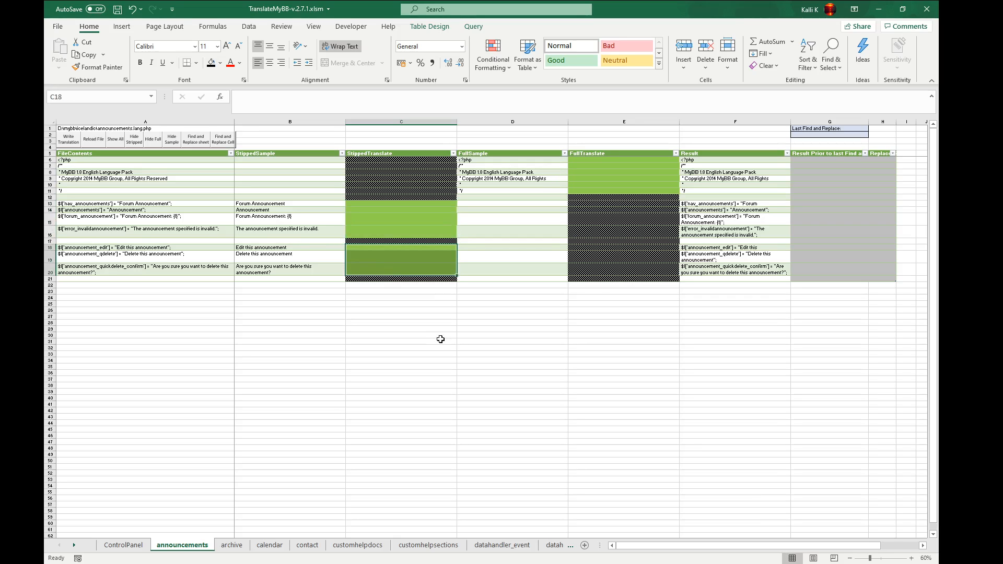
click(384, 206)
click(286, 203)
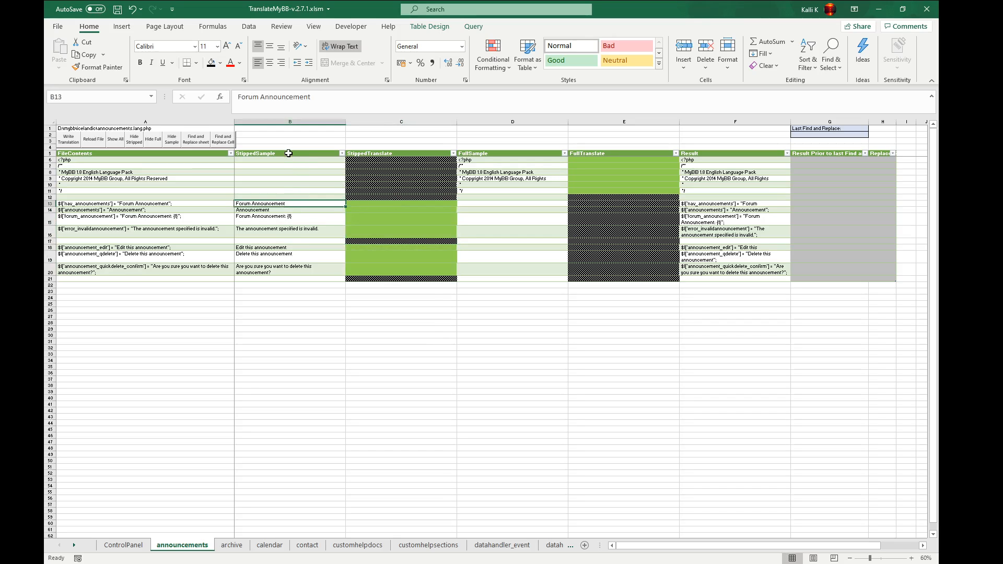
mouse_move(290, 153)
mouse_down()
mouse_move(313, 207)
mouse_move(376, 281)
mouse_up()
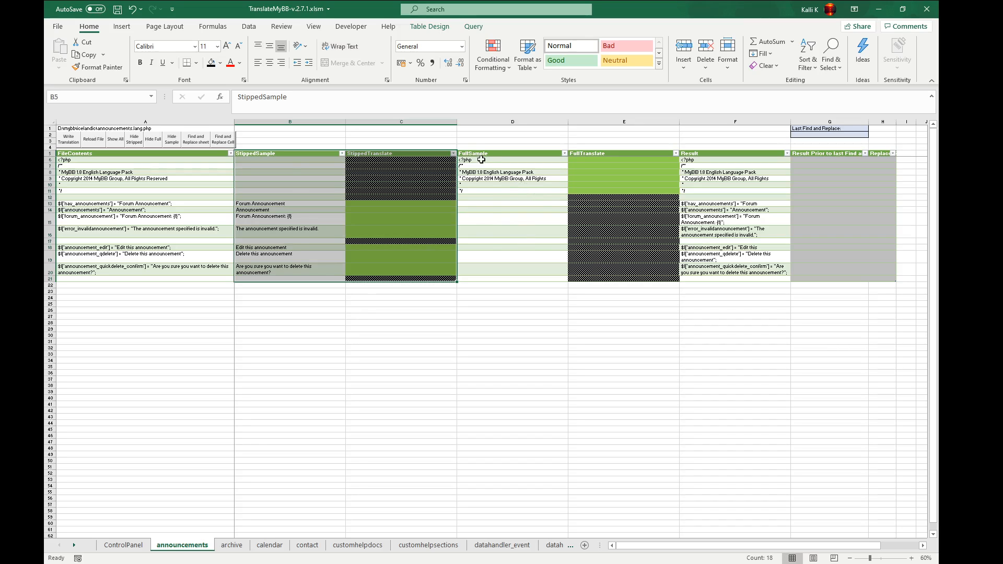
drag(481, 160, 482, 190)
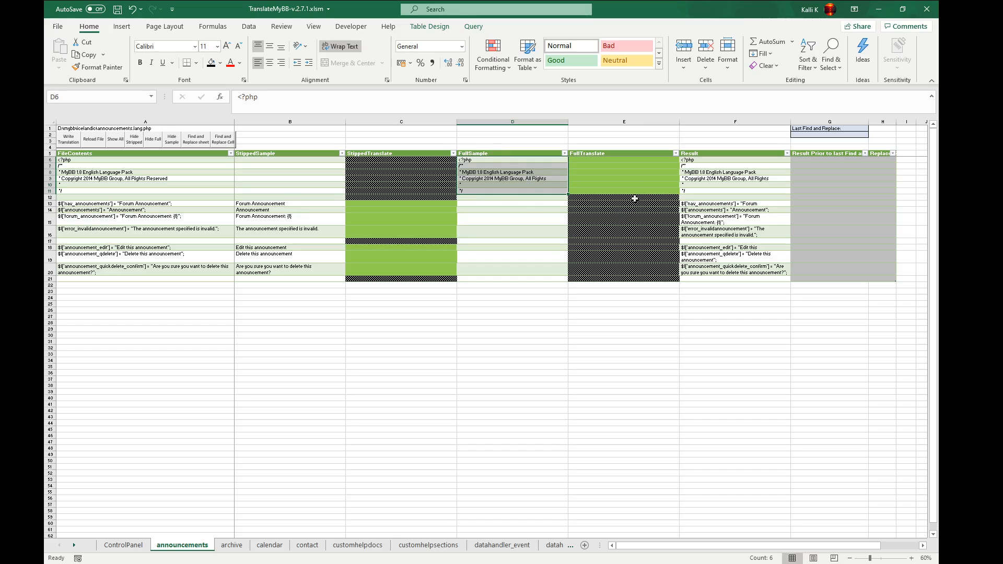
drag(625, 162, 735, 279)
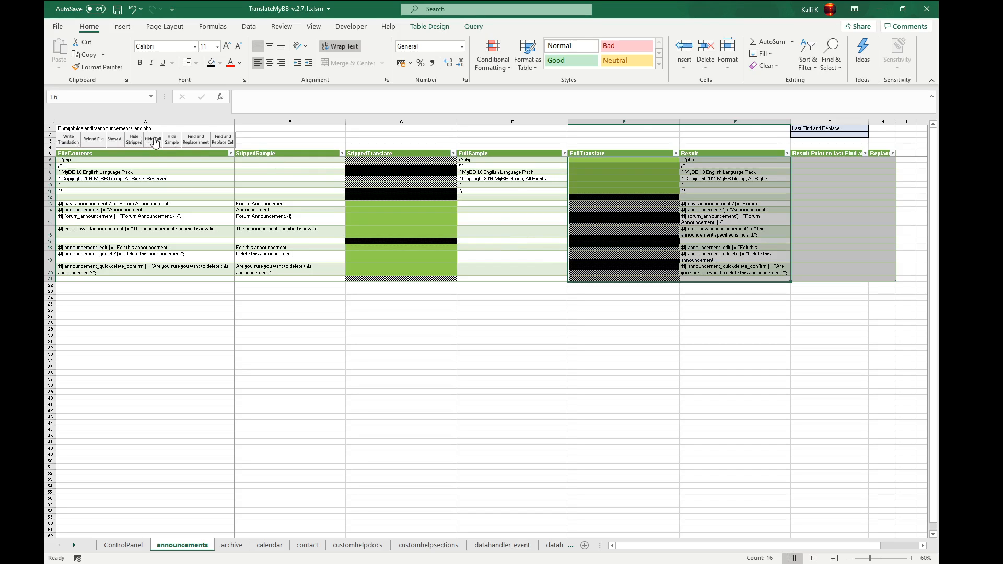
drag(635, 122, 731, 122)
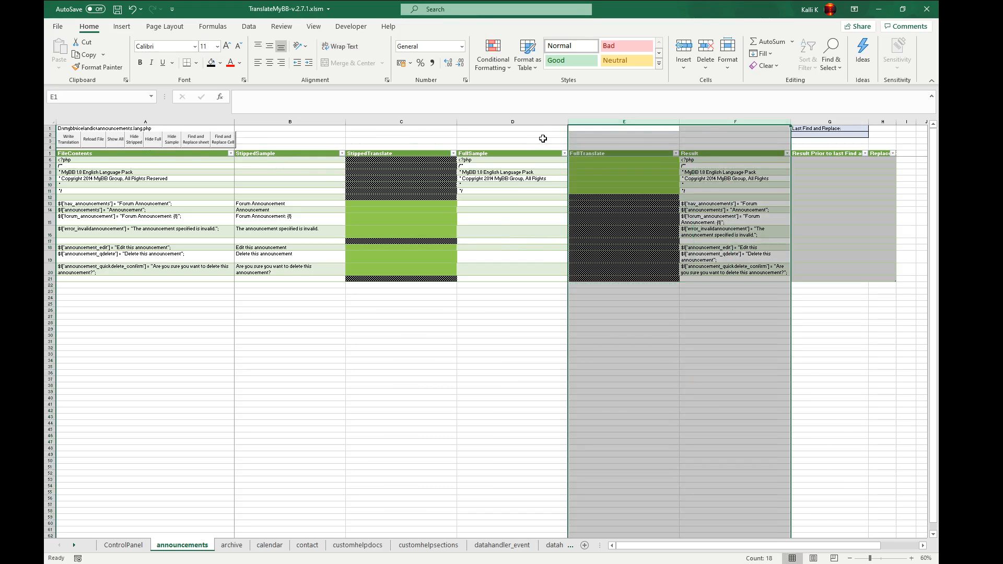
- Hide the FullSample and FullTranslate columns in the announcements sheet
click(360, 129)
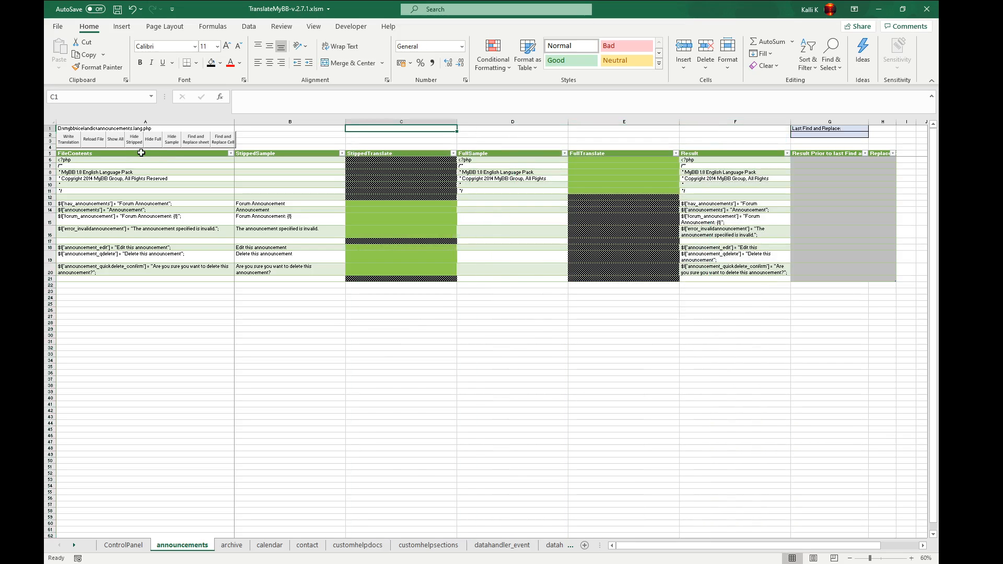
click(153, 139)
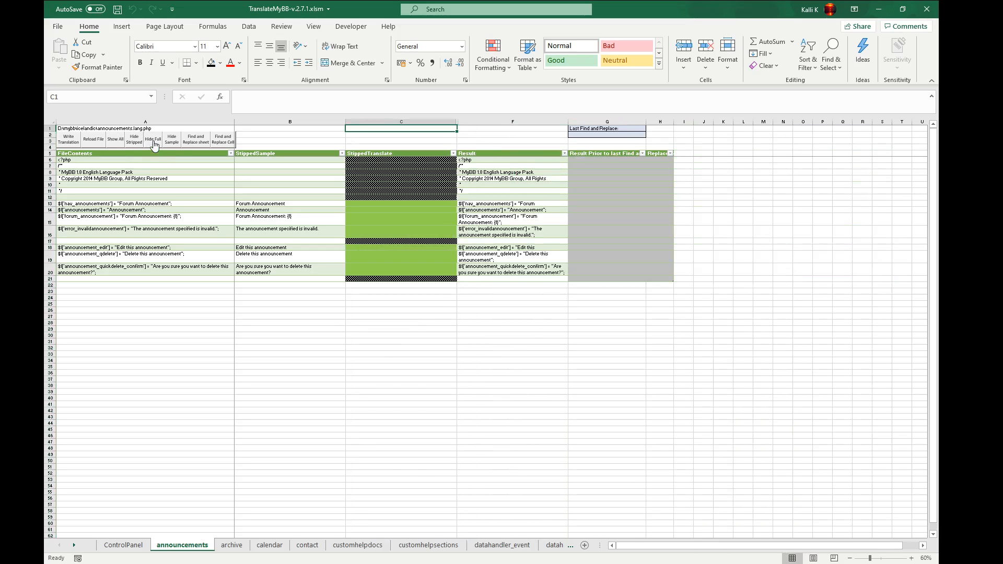
click(475, 360)
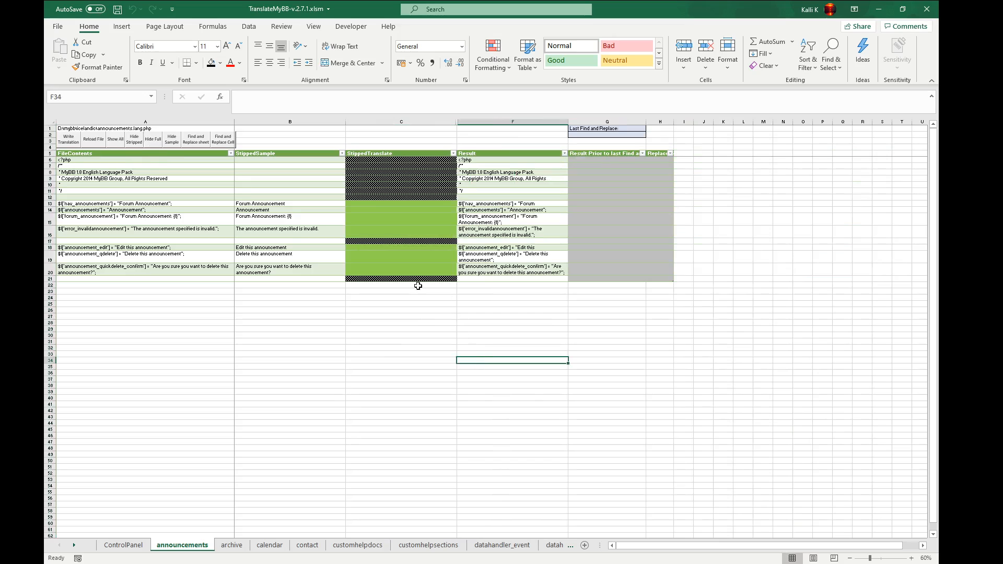
- Copy the StippedSample texts in B13:B20 and paste them as source text in Google Translate
click(275, 204)
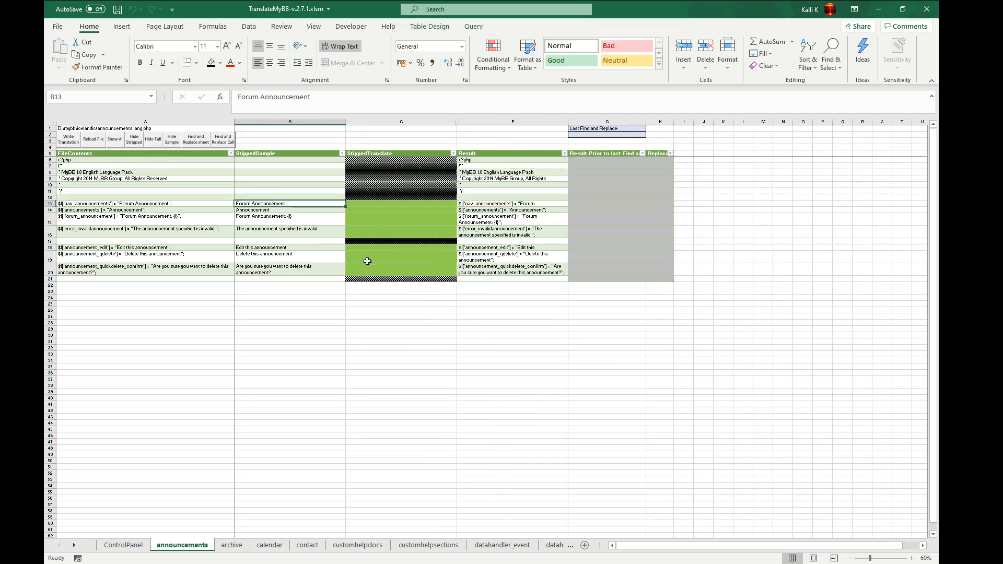
click(367, 205)
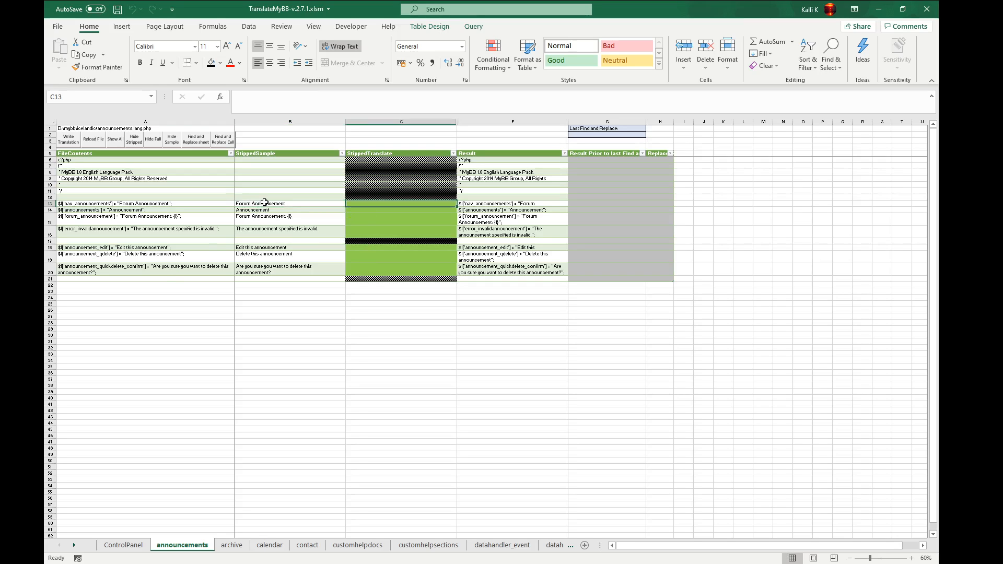
drag(263, 203, 268, 275)
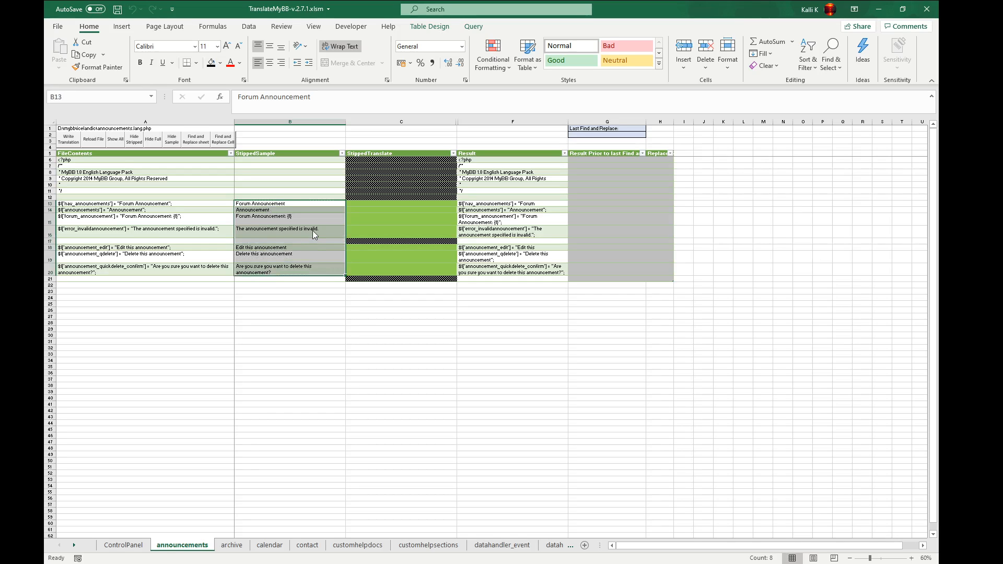
key(ctrl+c)
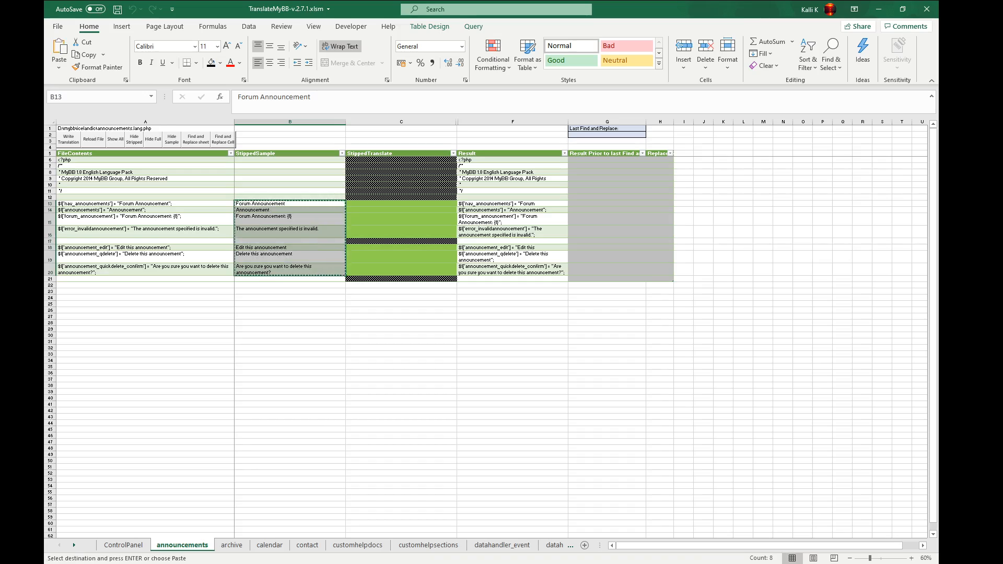
key(alt+Tab)
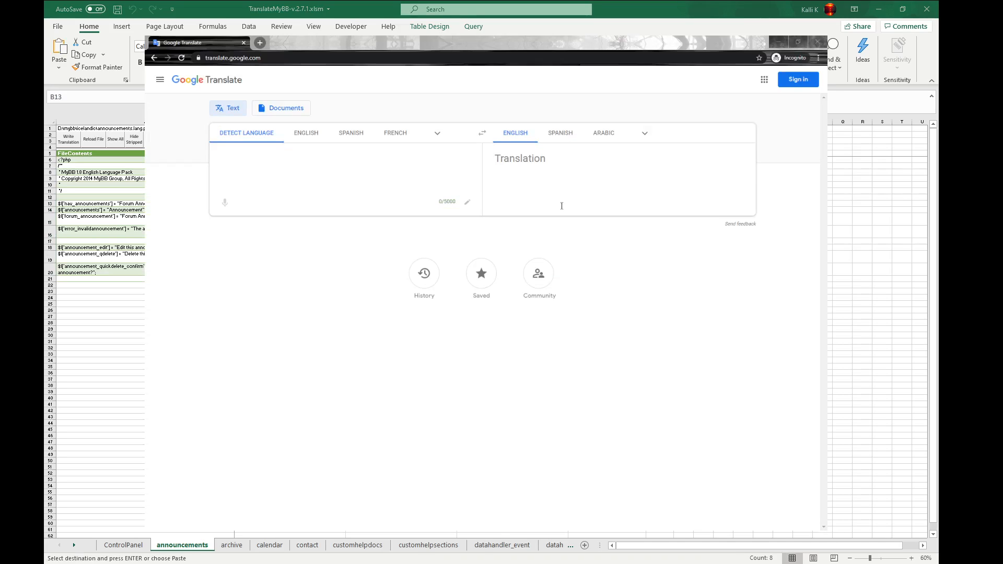
click(300, 178)
key(ctrl+v)
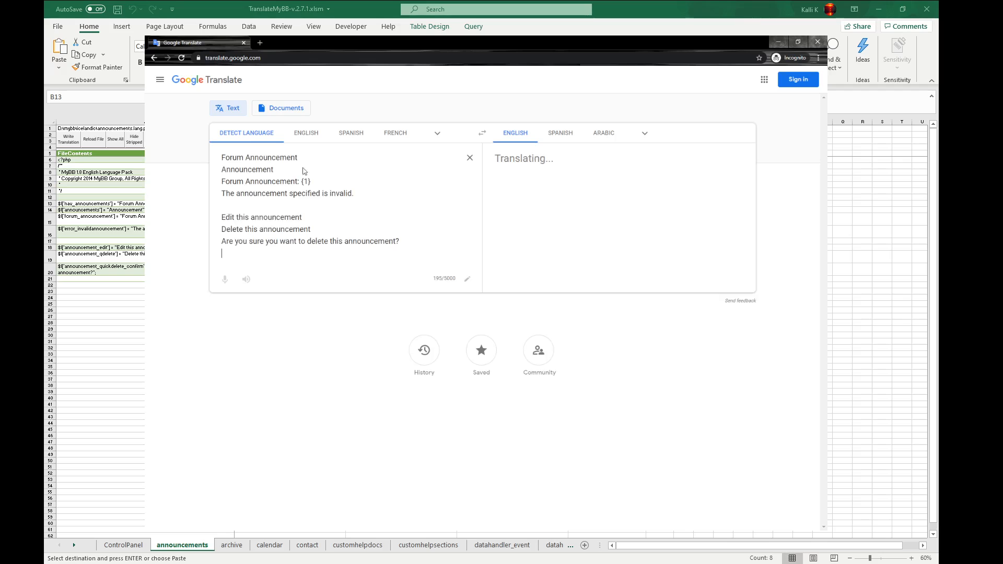
- Translate the pasted texts into Icelandic and copy the whole translation
click(645, 134)
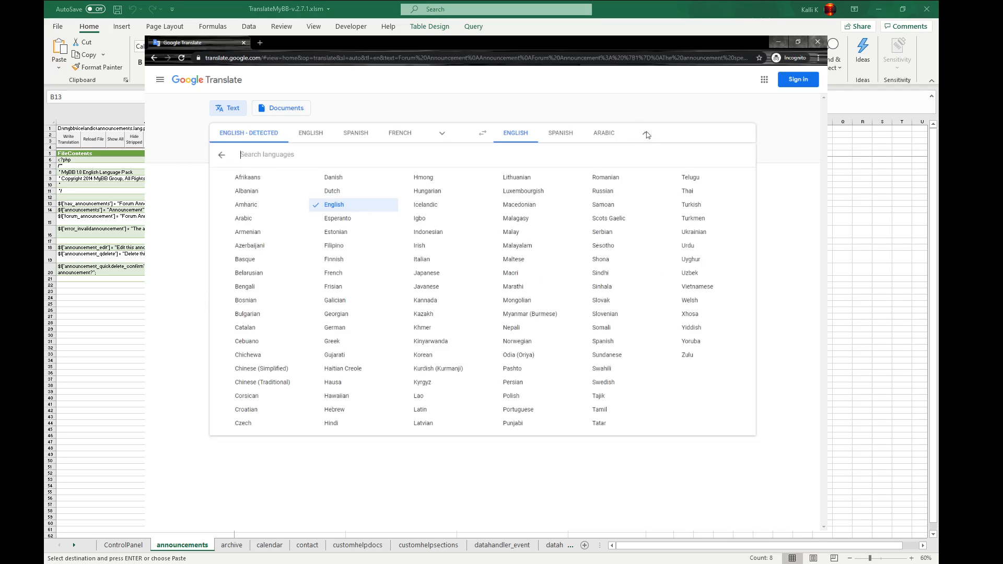
click(425, 206)
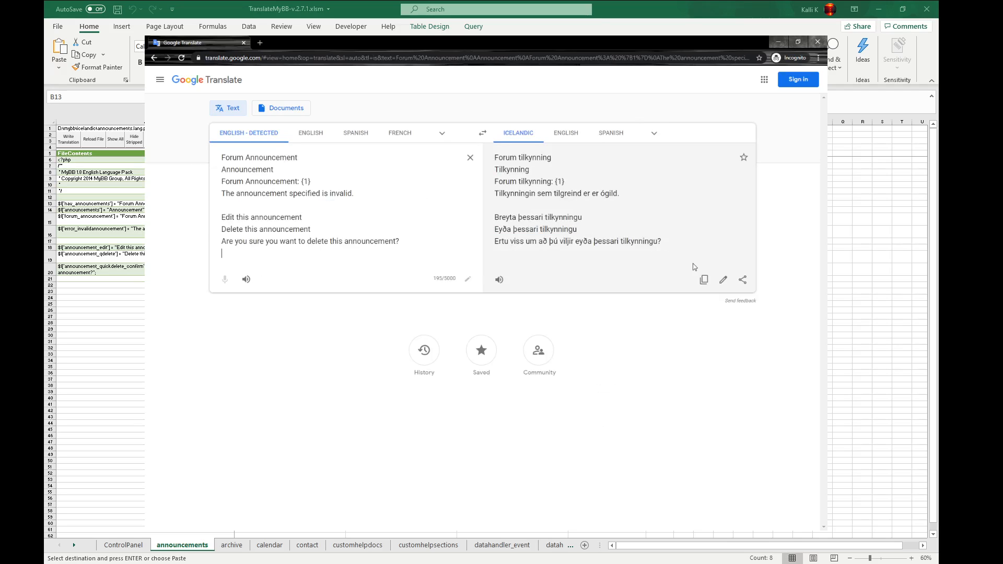
click(704, 280)
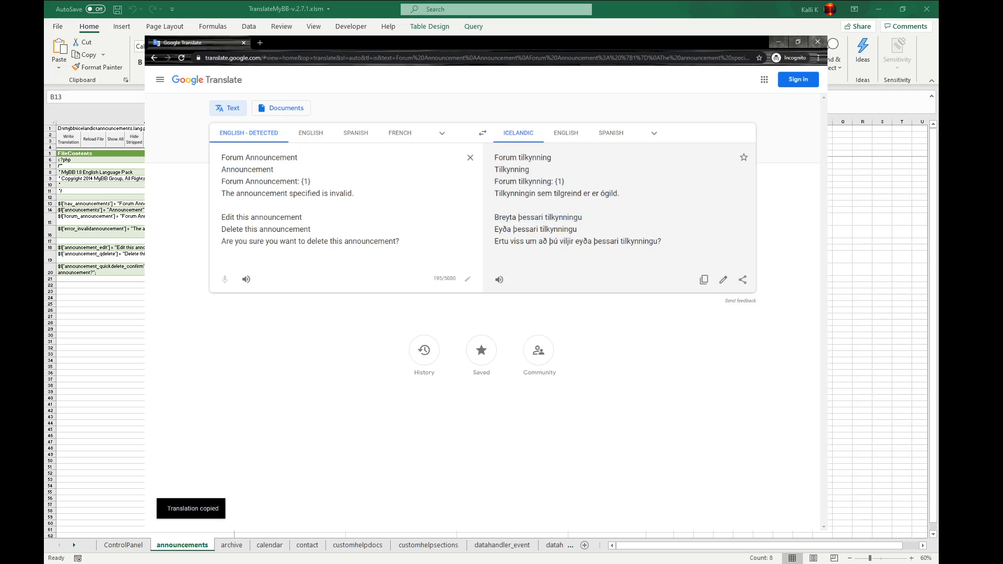
- Switch back to Excel and paste the Icelandic translation into the StippedTranslate column starting at C13
key(alt+Tab)
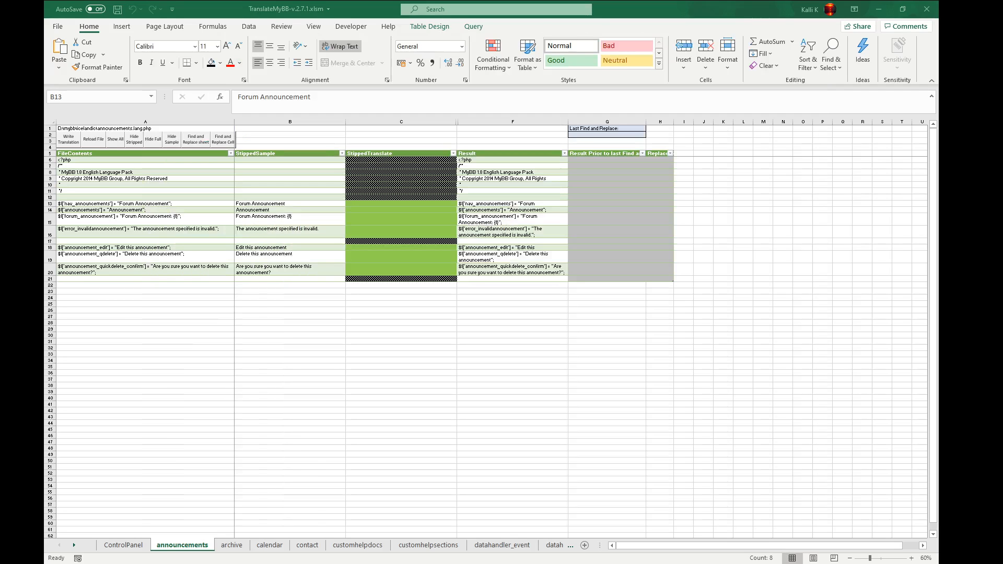
click(368, 205)
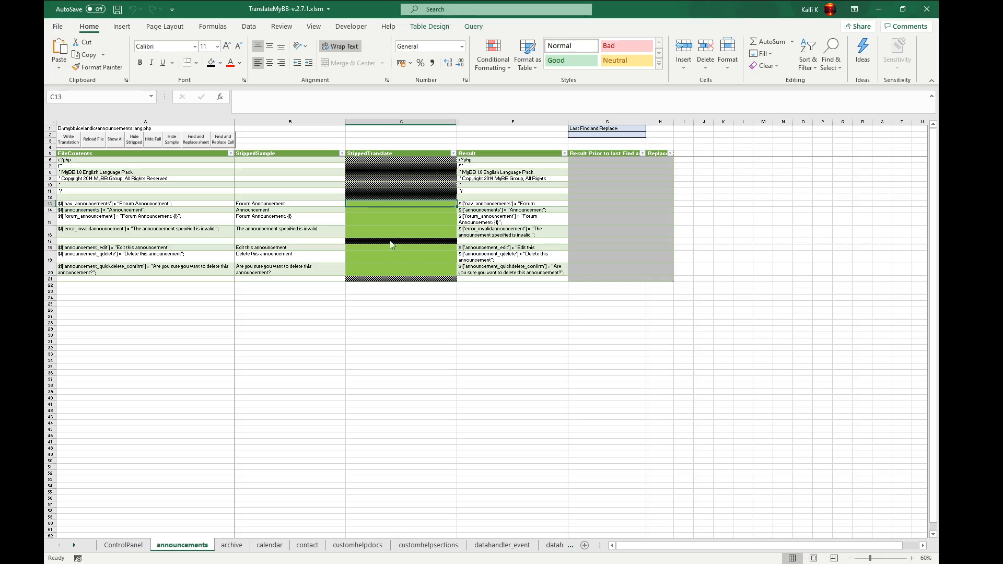
key(ctrl+v)
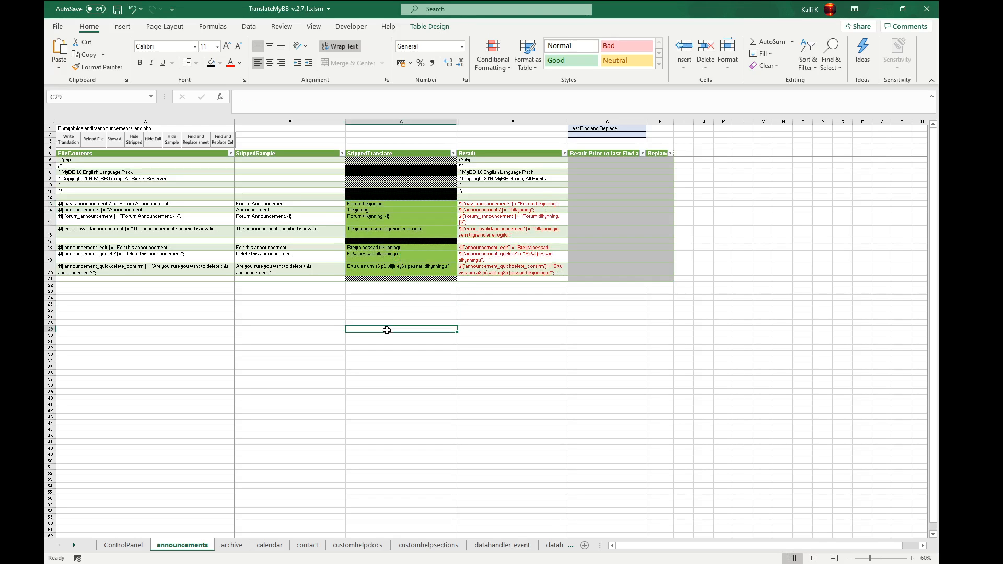
- Check the pasted Icelandic texts in the StippedTranslate column row by row against their samples
drag(383, 203, 380, 270)
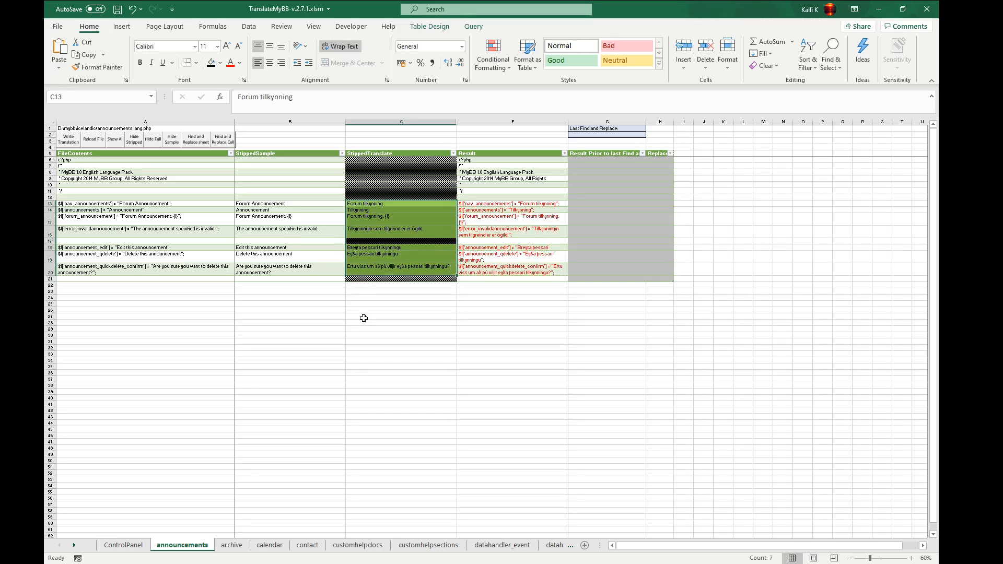
click(372, 209)
click(370, 219)
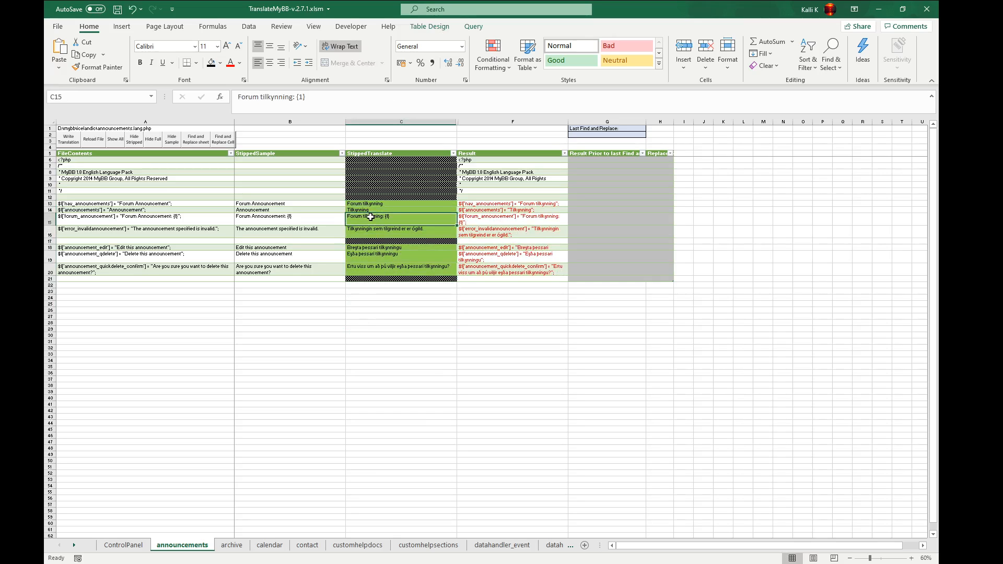
click(369, 228)
click(369, 241)
click(369, 247)
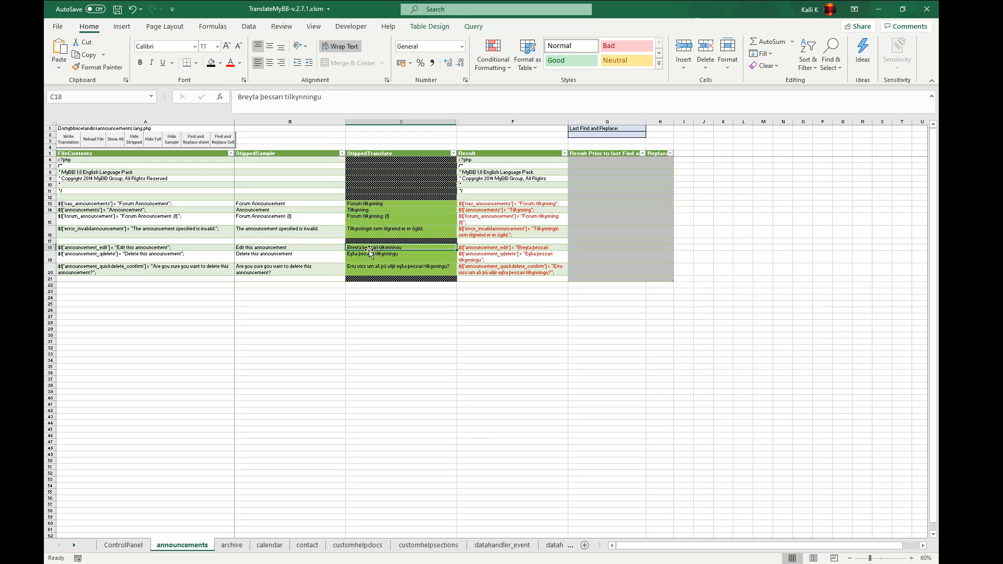
- Compare the translated Result lines in F13:F20 with their FileContents originals and the StippedTranslate texts in column C
click(370, 254)
click(373, 273)
click(424, 356)
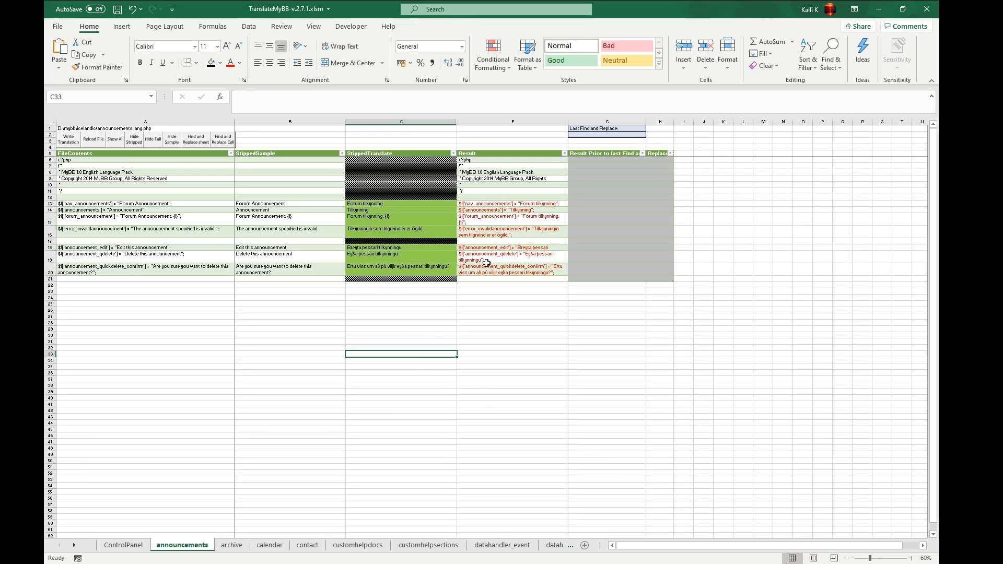
click(492, 205)
drag(492, 205, 472, 271)
click(473, 315)
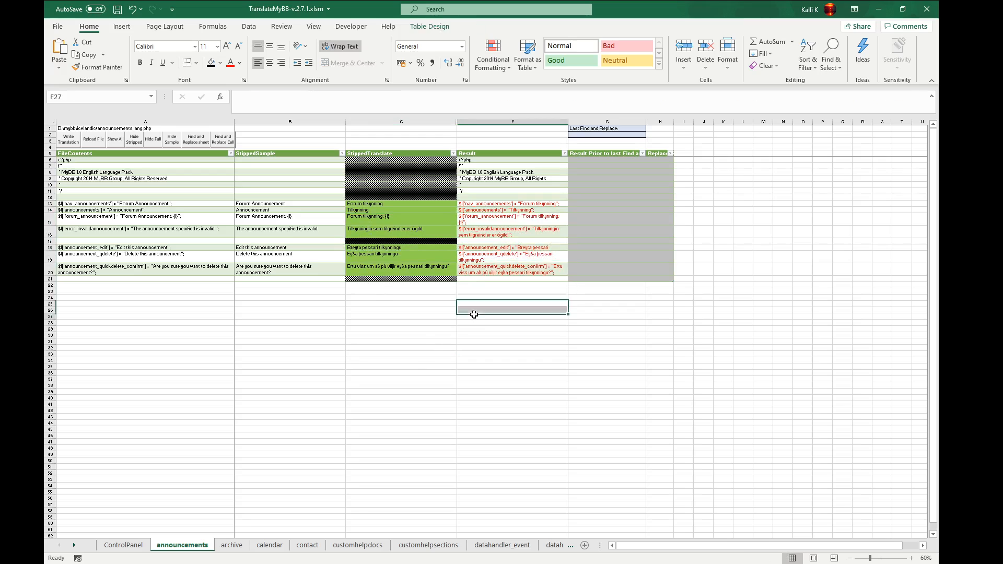
click(478, 272)
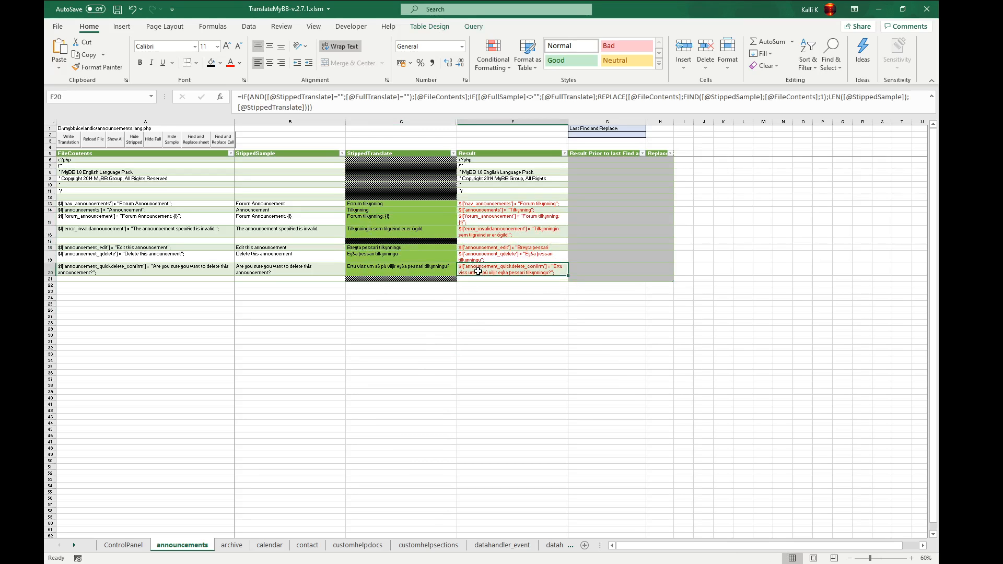
click(142, 270)
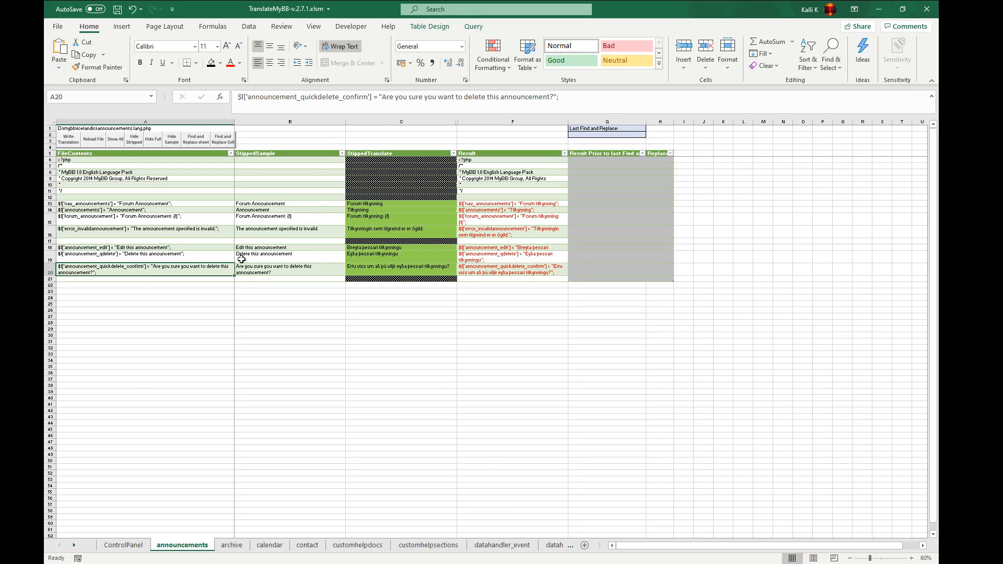
click(505, 255)
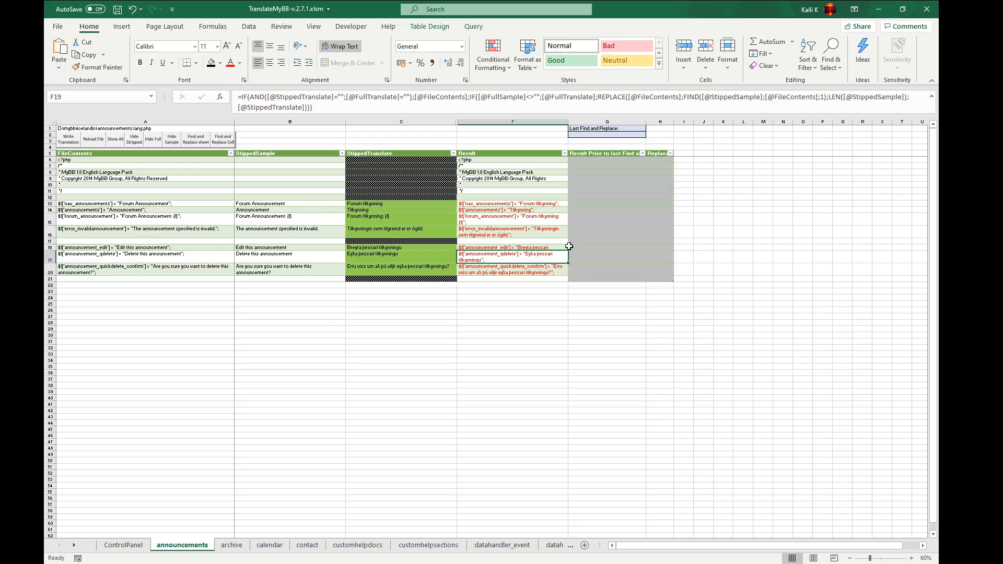
drag(399, 205, 404, 274)
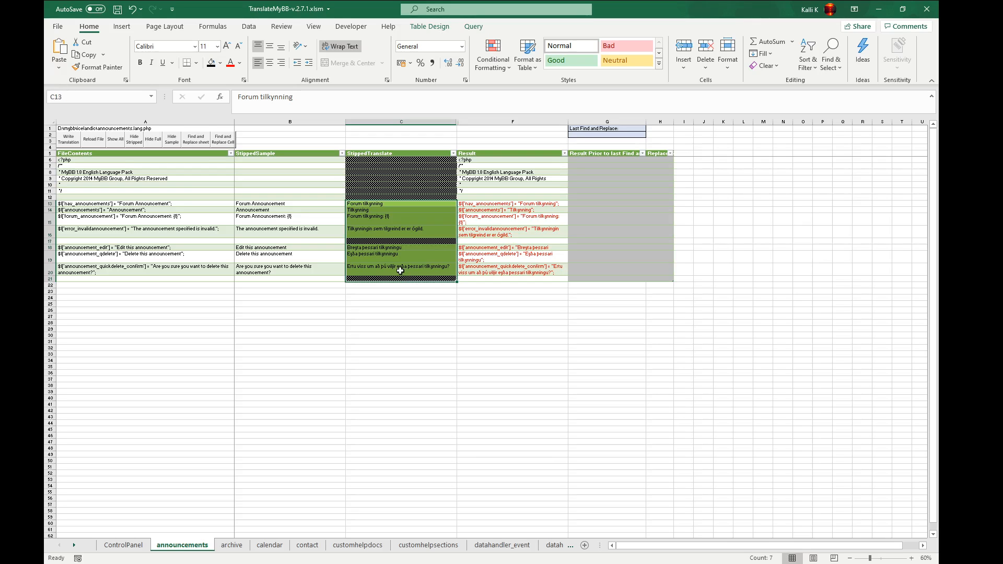
click(310, 135)
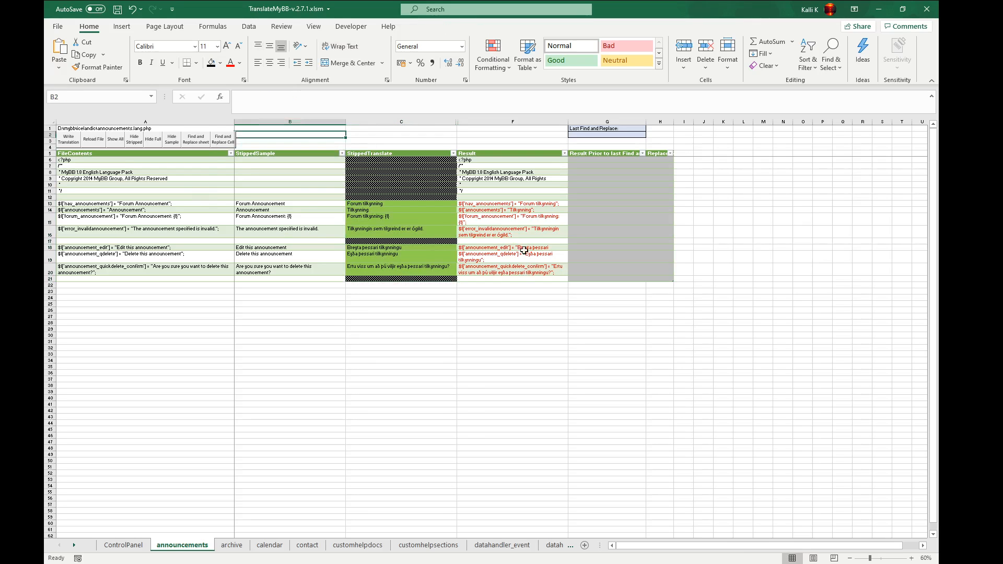
drag(504, 204, 501, 277)
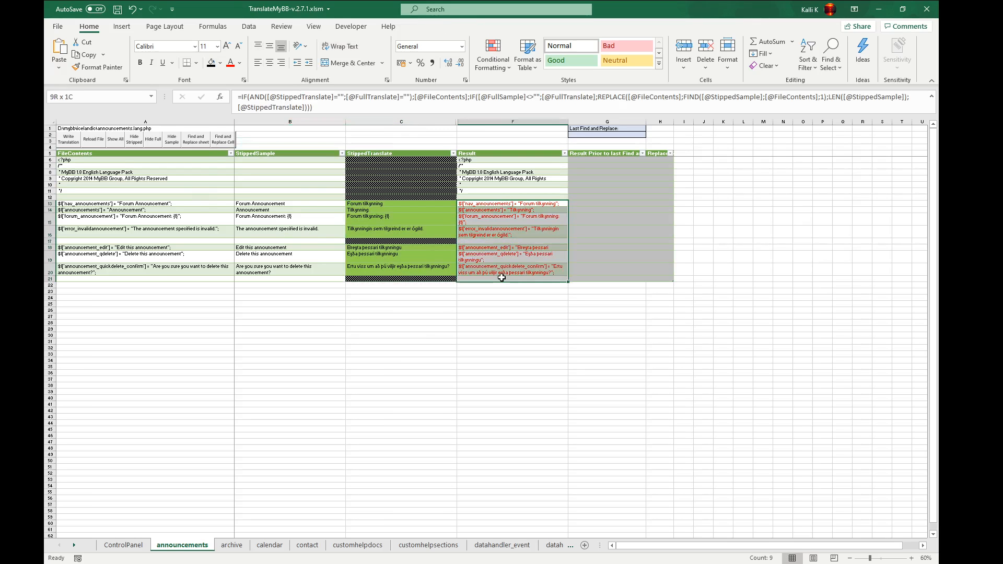
- Clear the StippedTranslate text in C19 and compare that row's Result with its original FileContents line
click(387, 254)
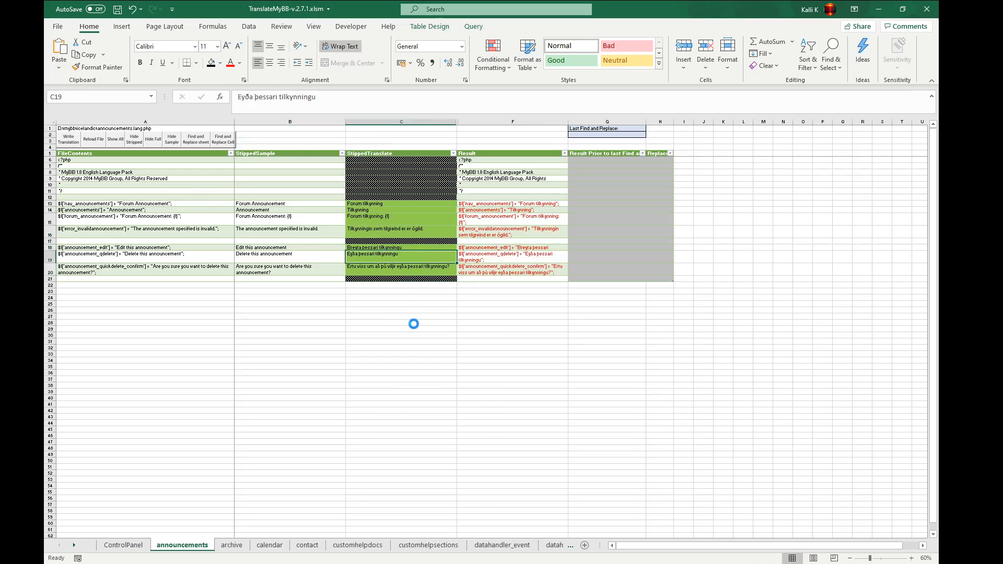
key(Delete)
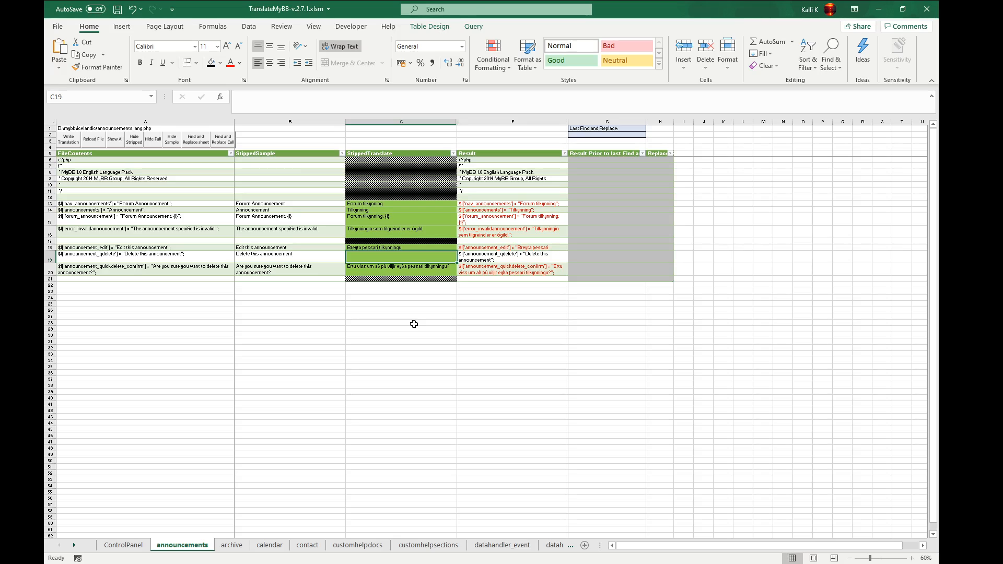
click(491, 255)
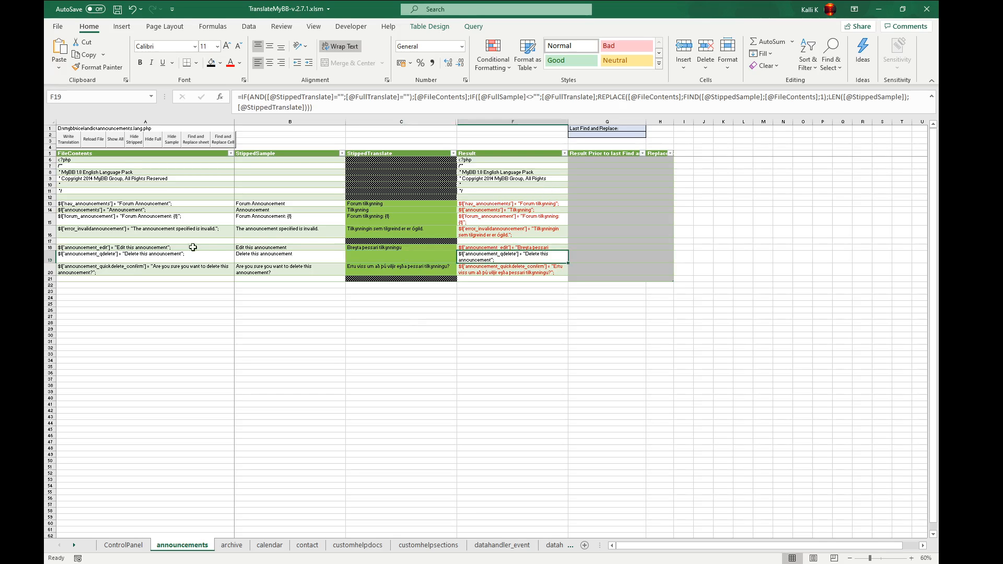
click(119, 256)
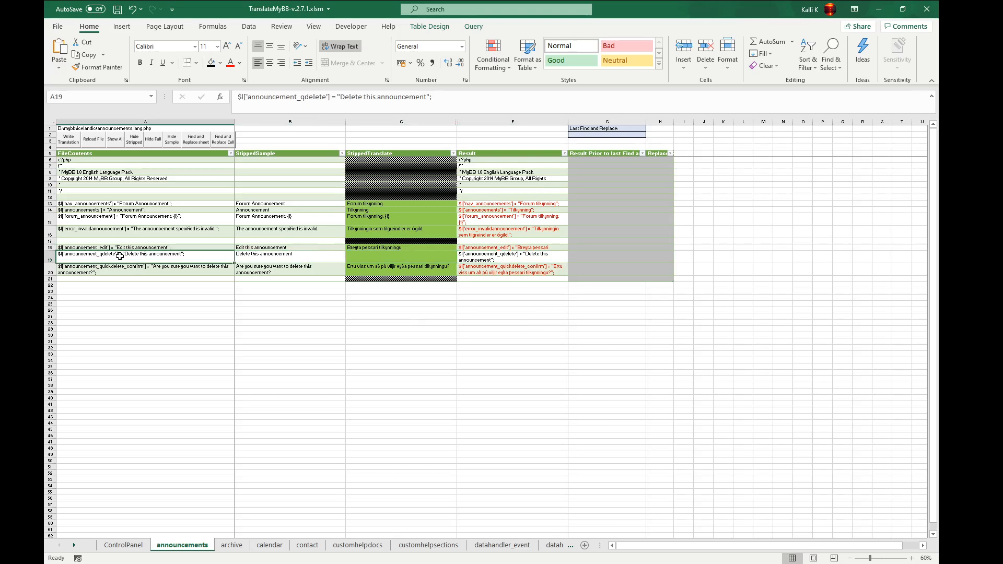
click(476, 256)
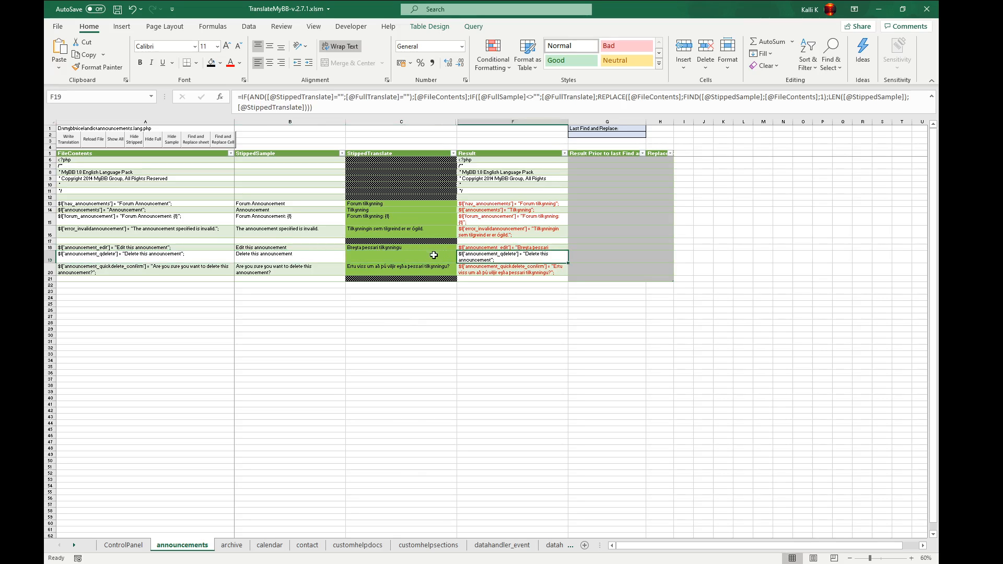
- Write the translation to announcements.lang.php and review the Result lines against the FileContents column
click(69, 141)
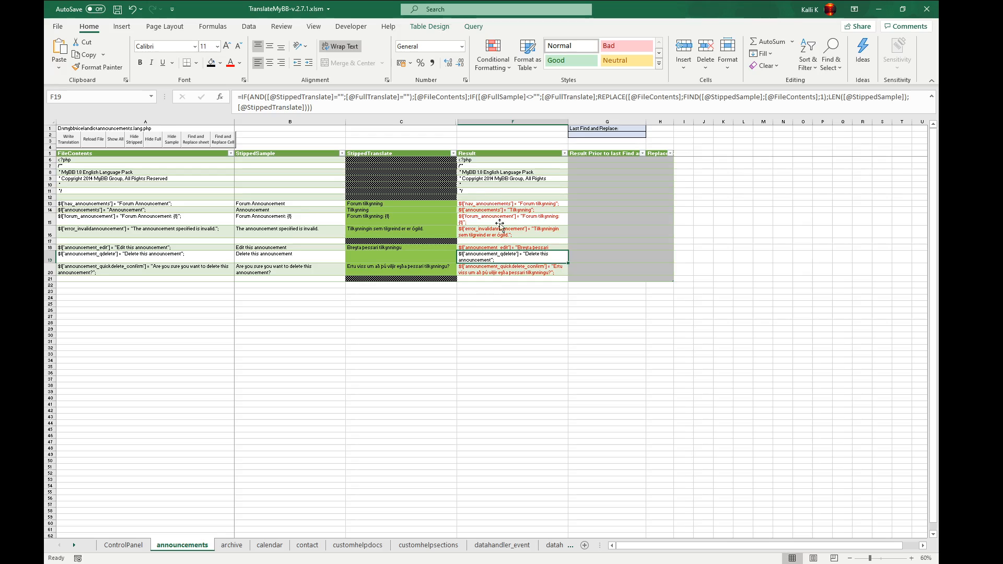
drag(492, 203, 494, 272)
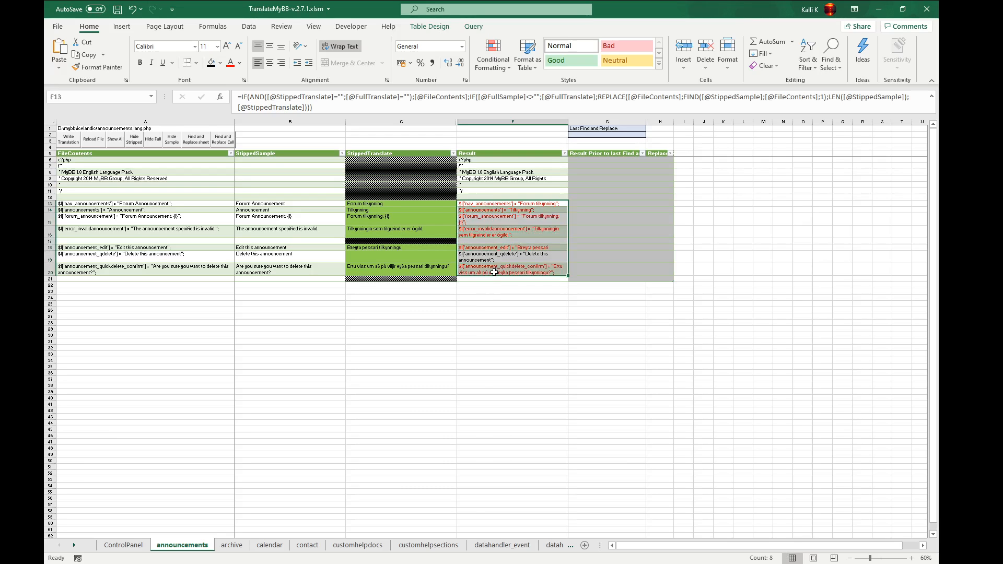
drag(101, 159, 106, 271)
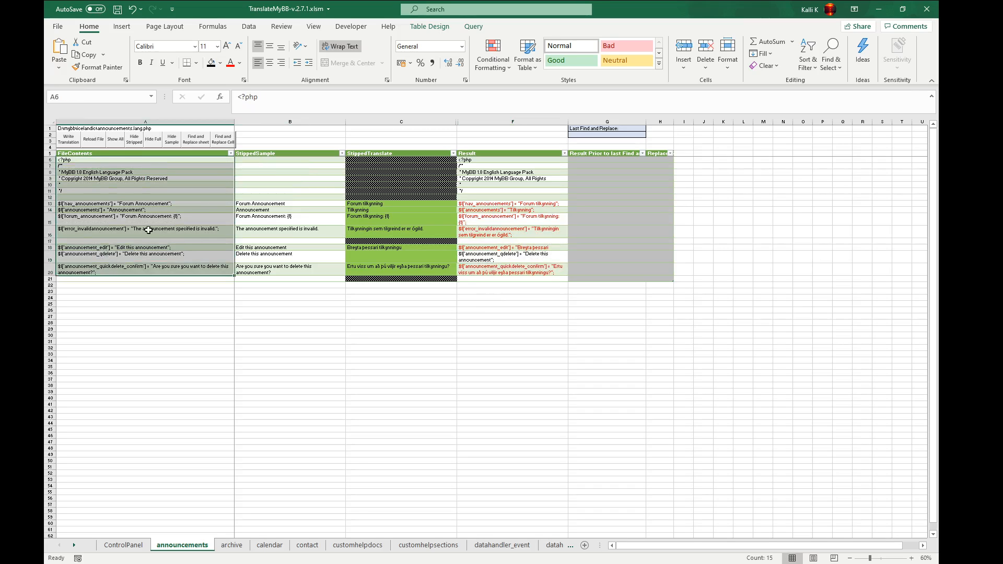
click(97, 174)
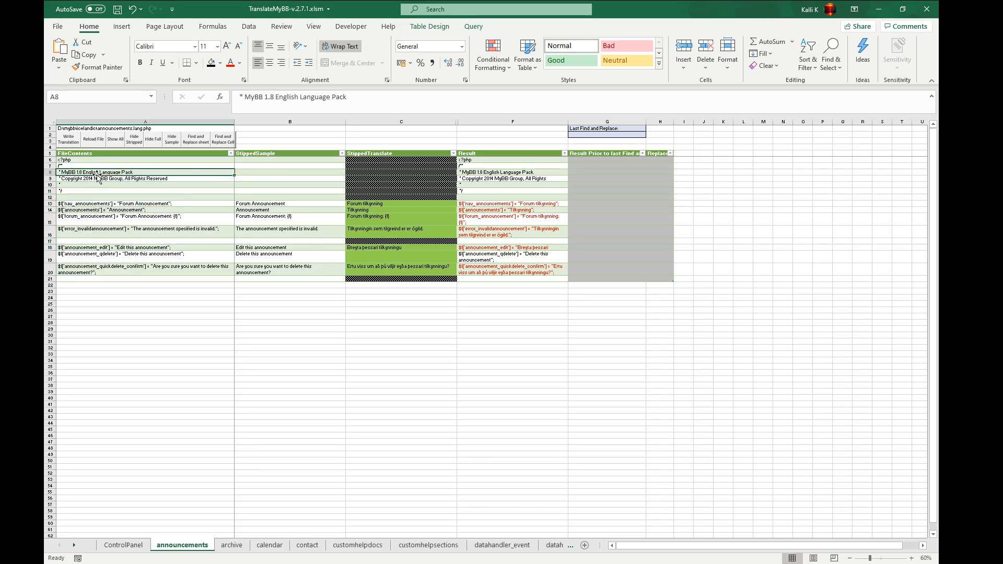
click(508, 202)
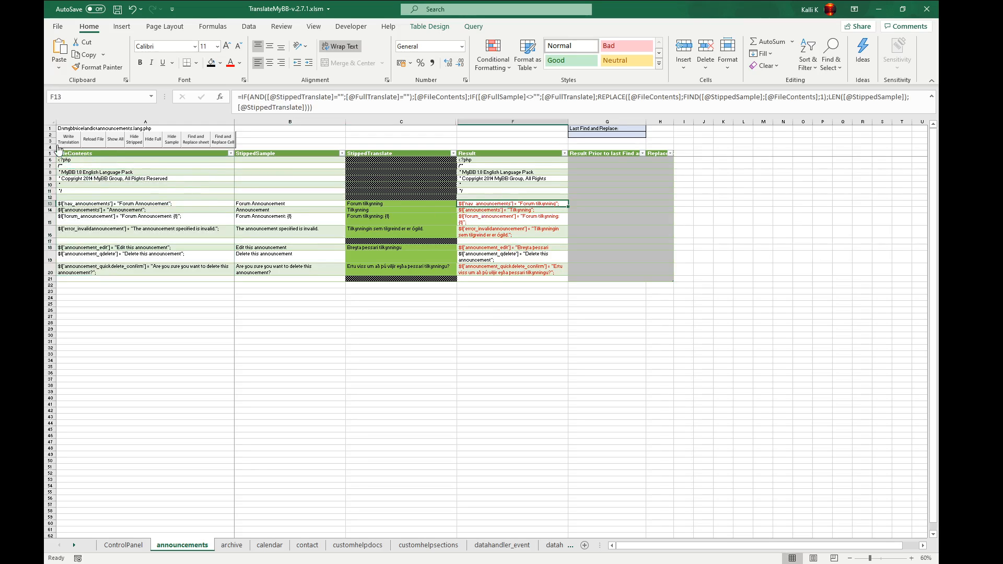
drag(104, 161, 99, 275)
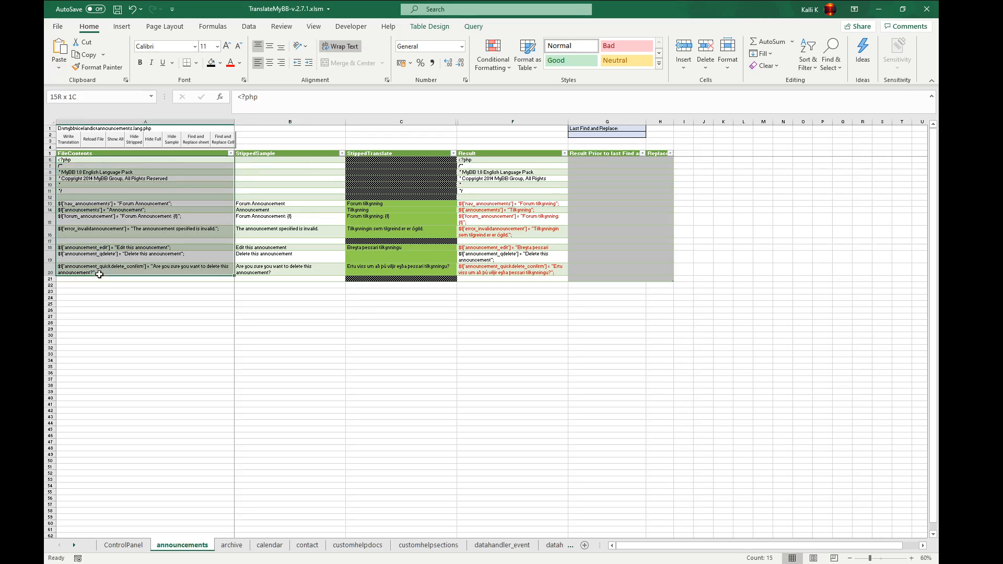
click(306, 140)
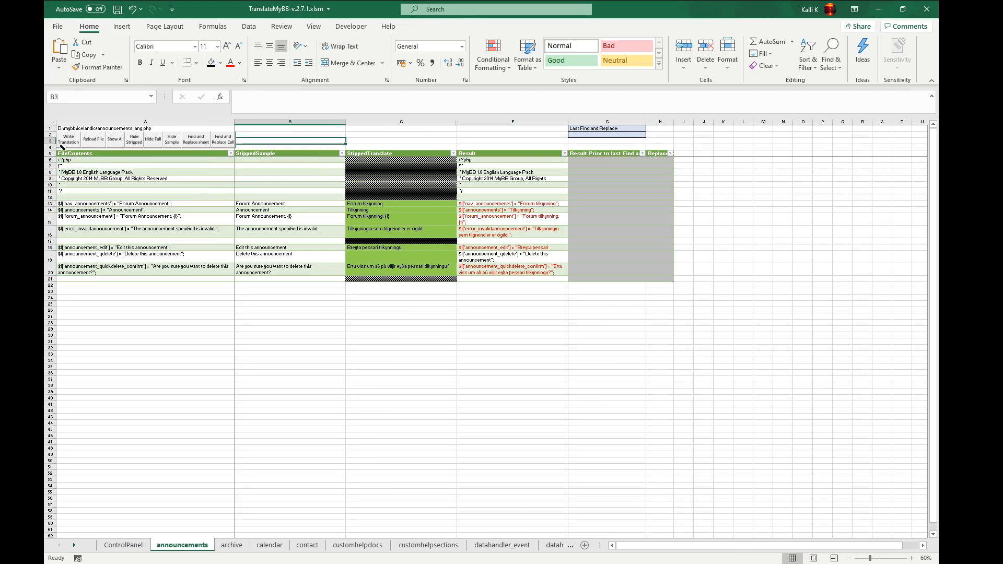
- Reload the announcements language file into the sheet and check the refreshed FileContents, StippedSample and Result rows
click(94, 140)
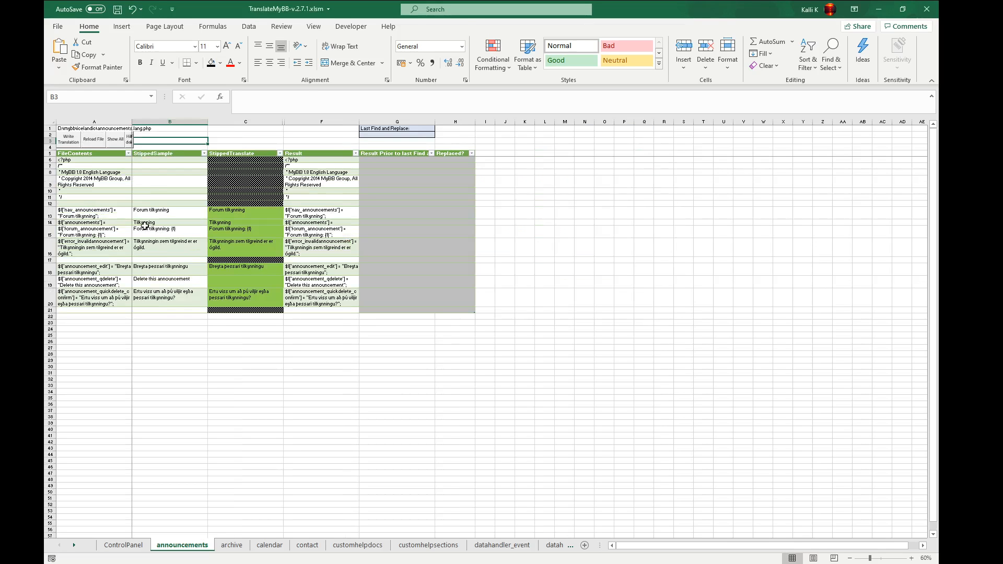
click(146, 226)
click(98, 221)
key(Right)
key(Right)
key(Right)
key(Right)
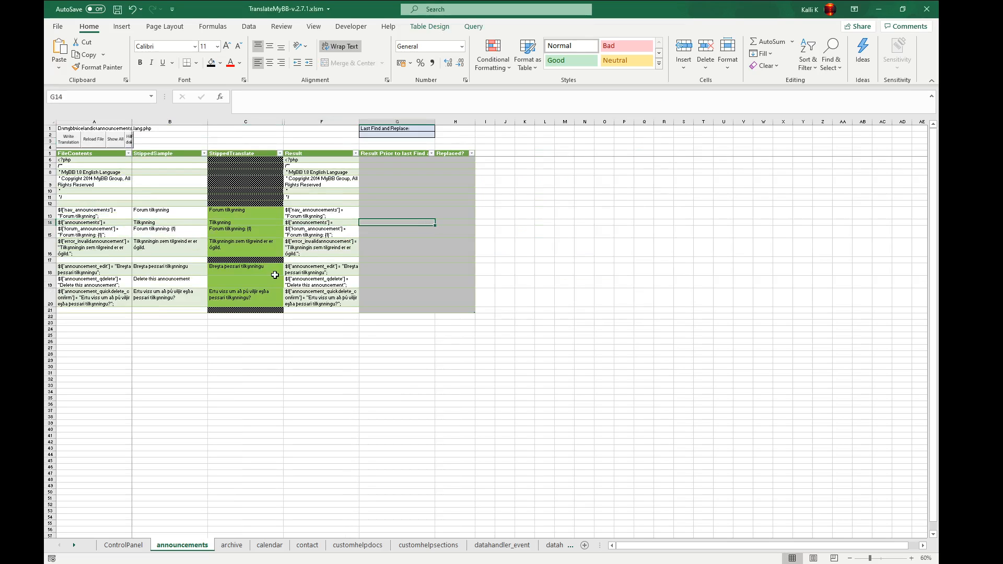
click(318, 232)
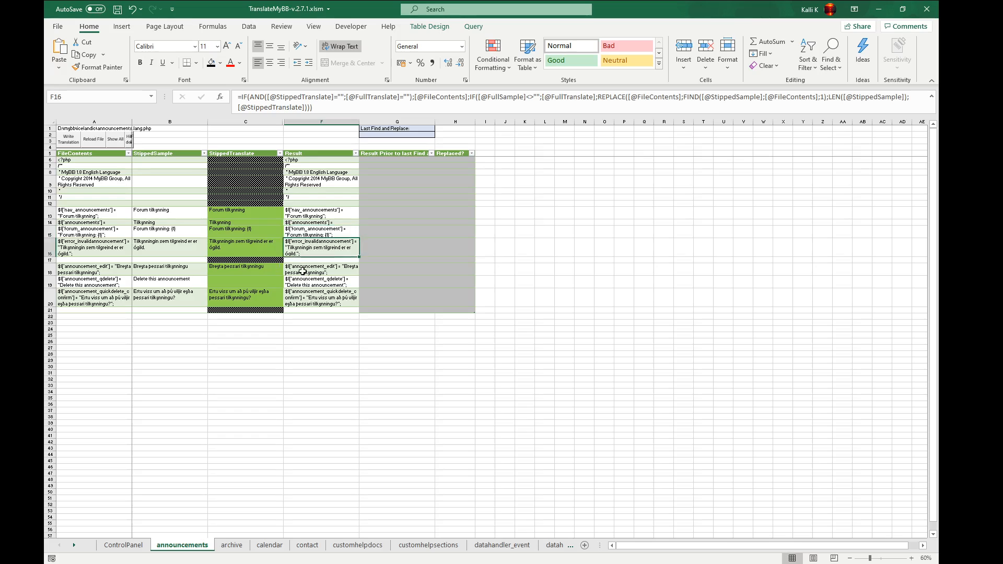
- Review the reloaded FileContents and clear the old translations from the StippedTranslate cells C12:C20
drag(235, 212, 234, 303)
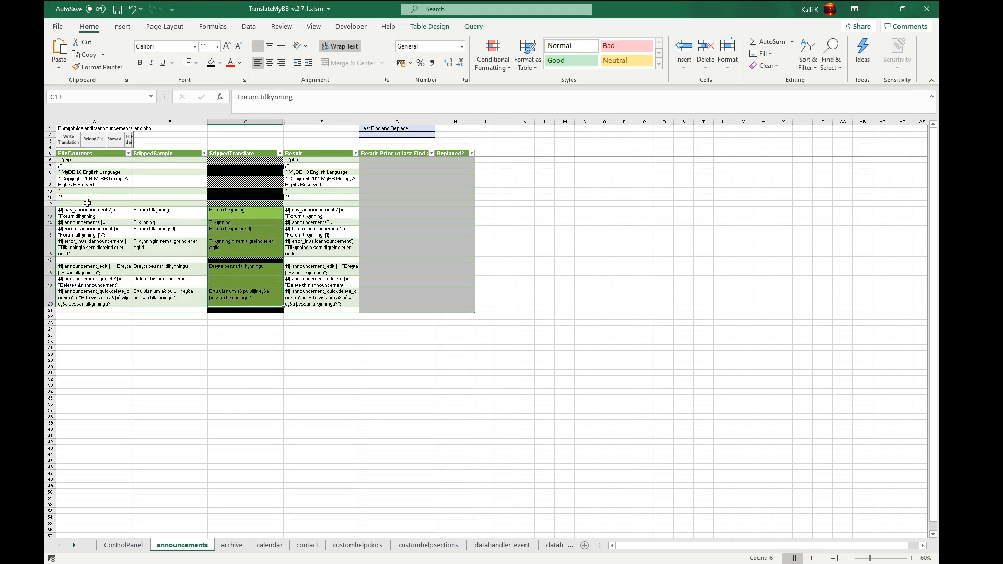
drag(90, 162, 88, 297)
click(275, 252)
drag(242, 205, 237, 305)
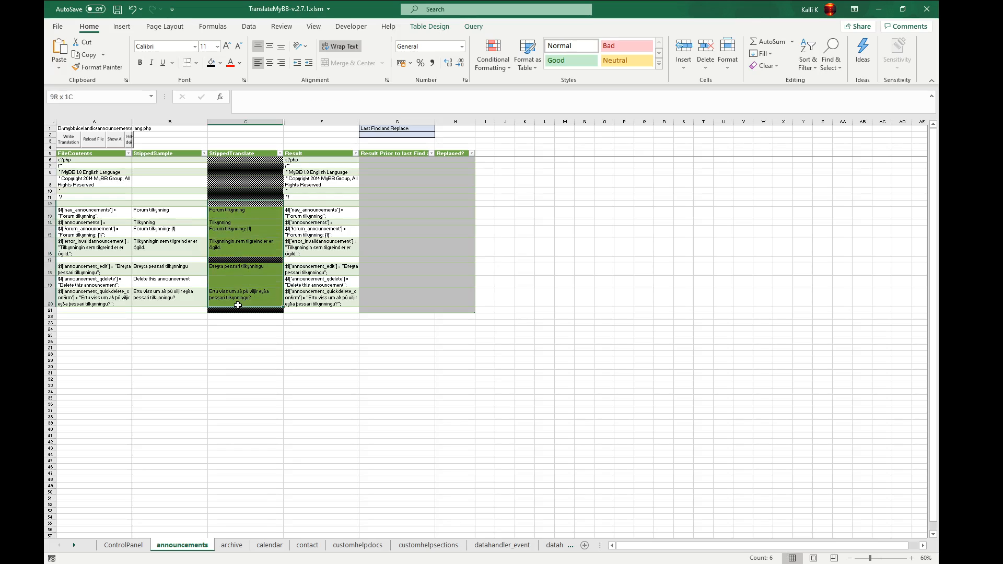
key(Delete)
- Enter "Fundar tilkynning" as the new StippedTranslate text in C13
key(Down)
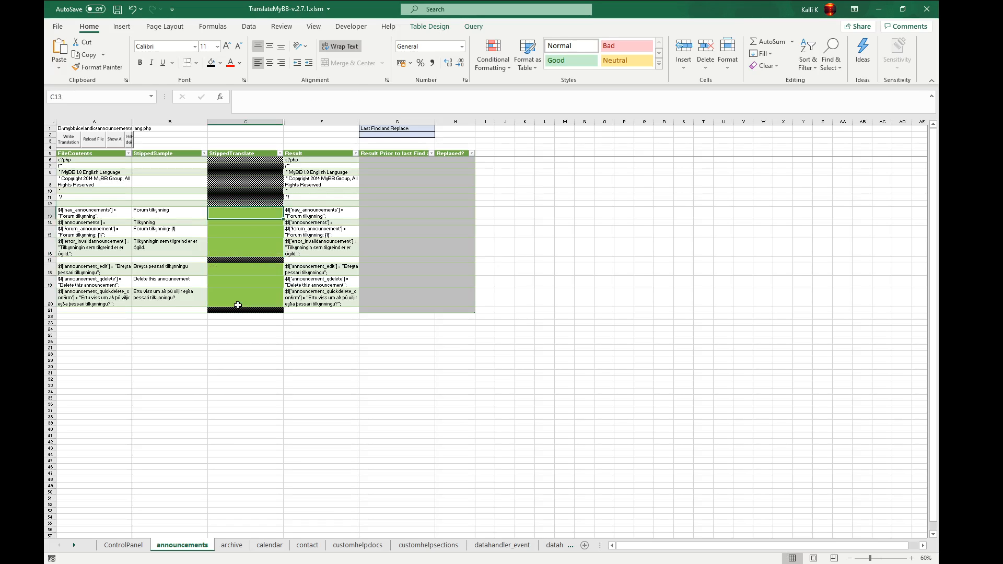
text(Fun)
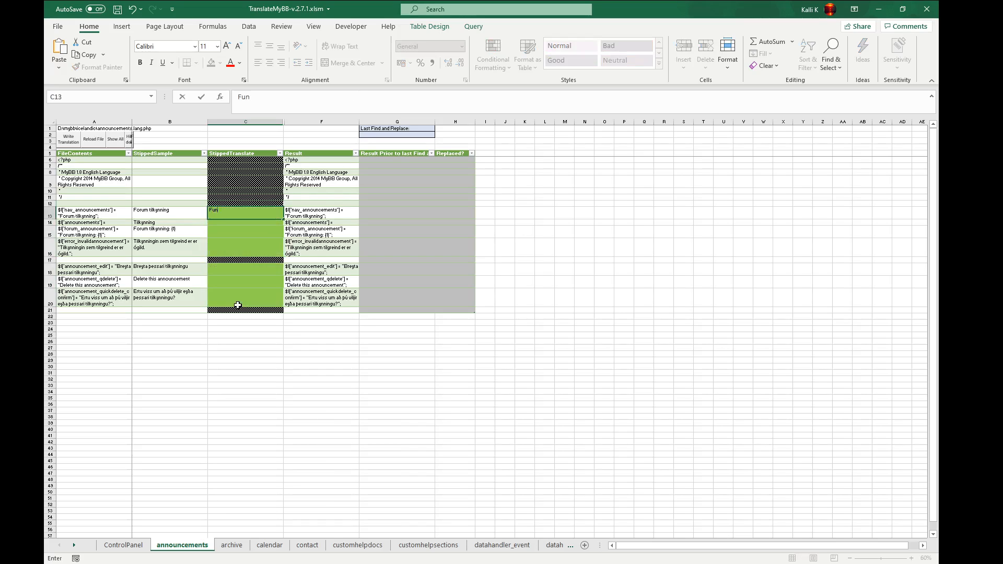
text(dar tilkynning)
key(Return)
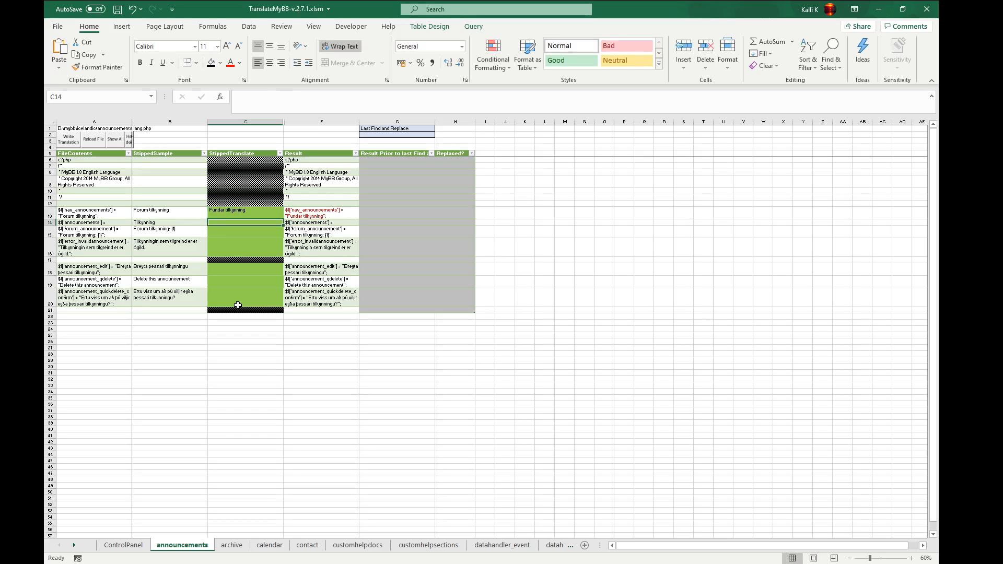
- Write the revised row 13 translation to the announcements language file and reload the file's contents
key(Up)
key(Left)
key(Right)
key(Right)
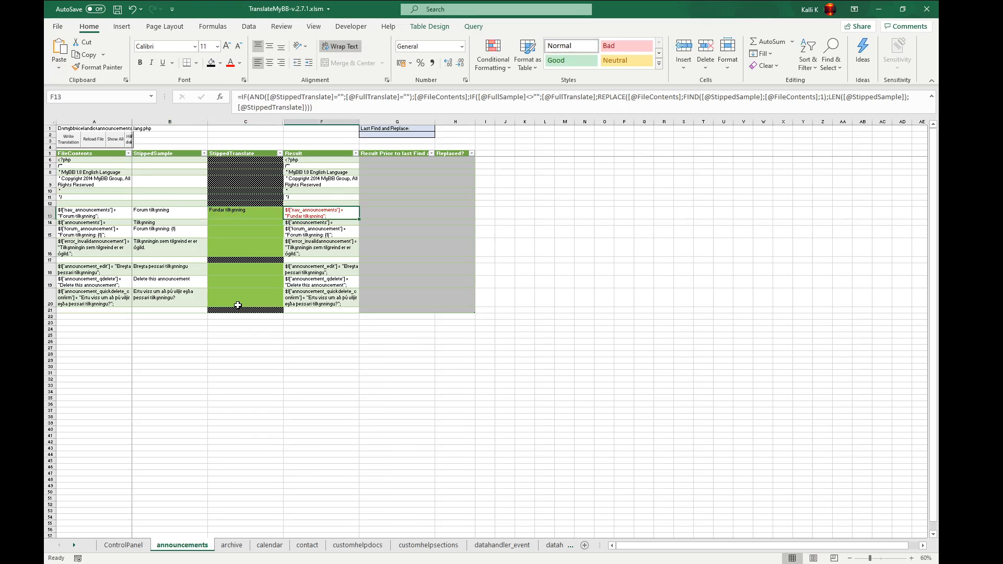
click(72, 141)
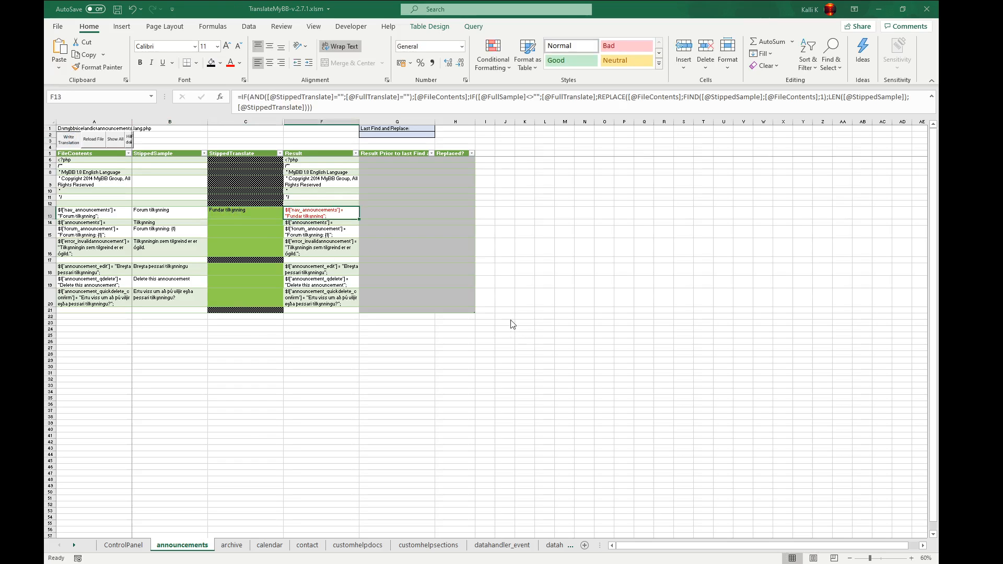
click(88, 140)
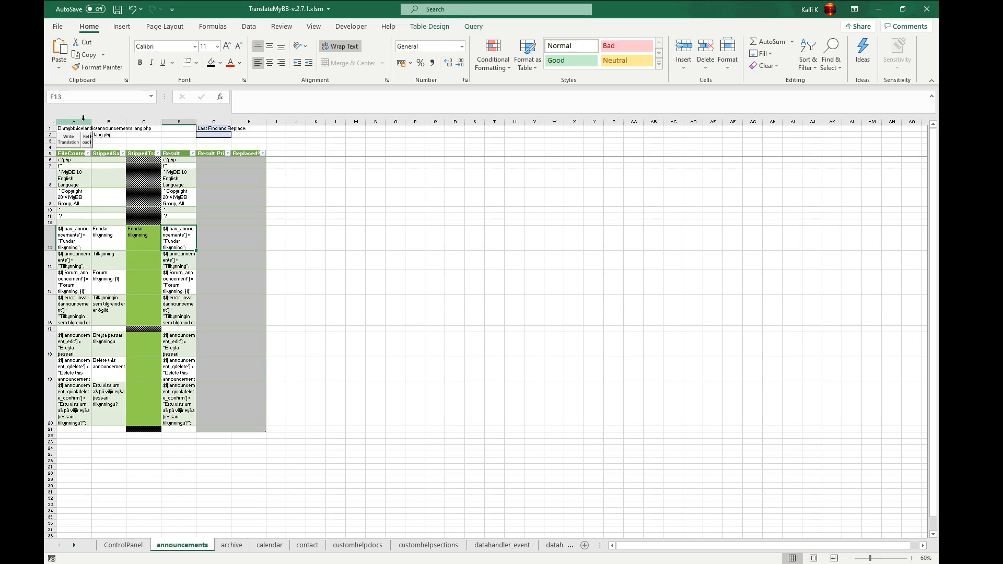
- Examine the archive sheet's StippedSample strings, including those with HTML links, and open the datahandler_event sheet
click(230, 546)
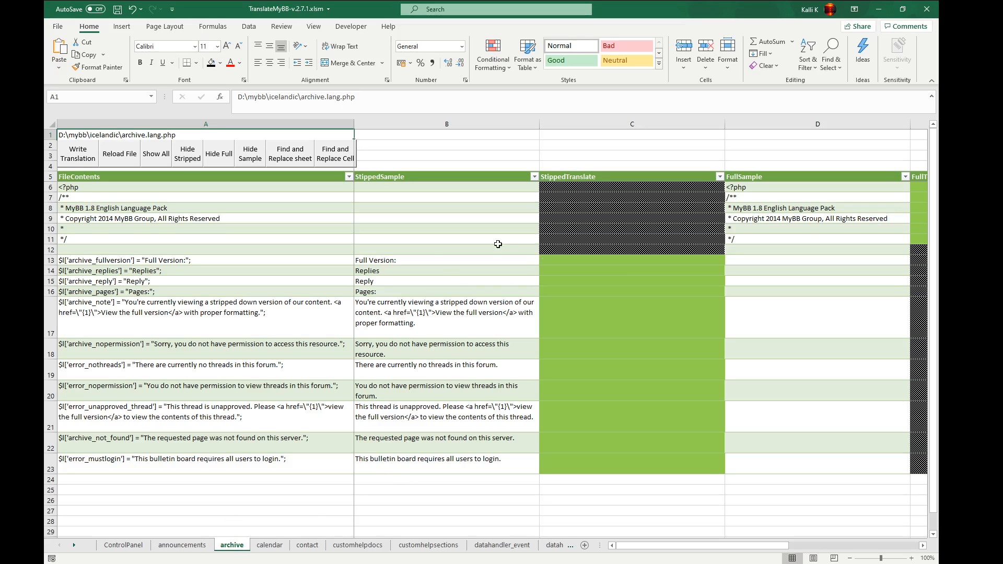
drag(434, 258, 432, 421)
click(431, 312)
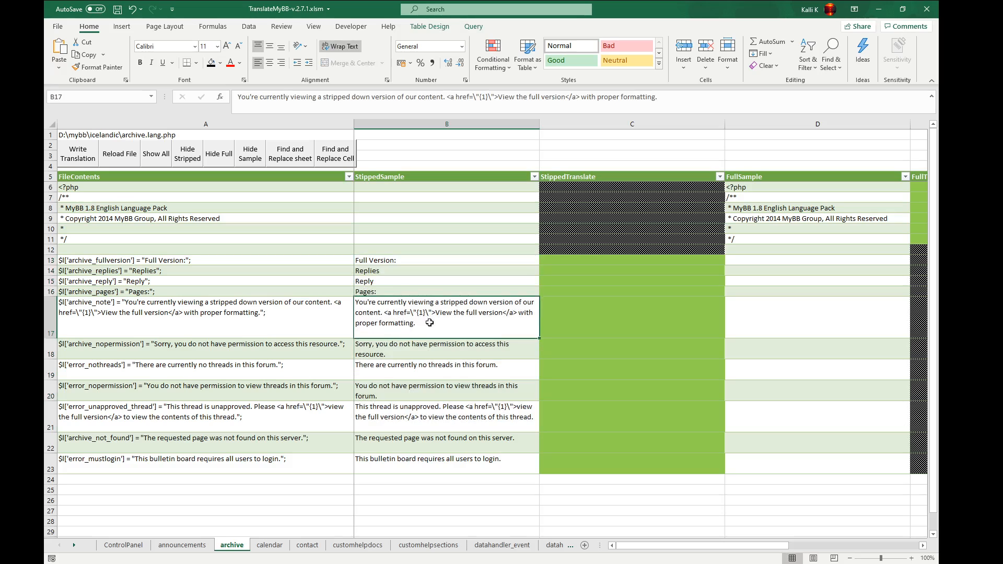
click(488, 414)
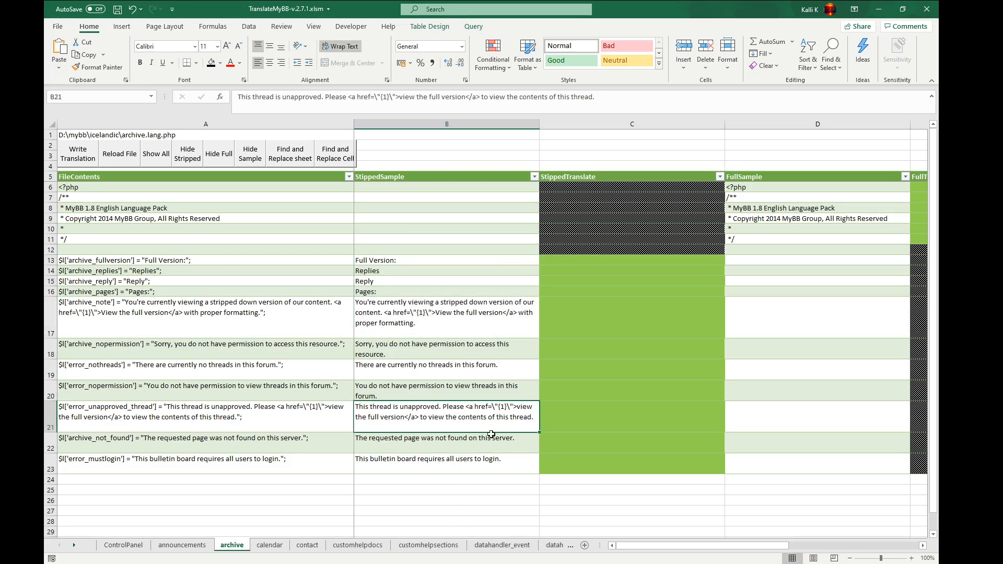
click(488, 546)
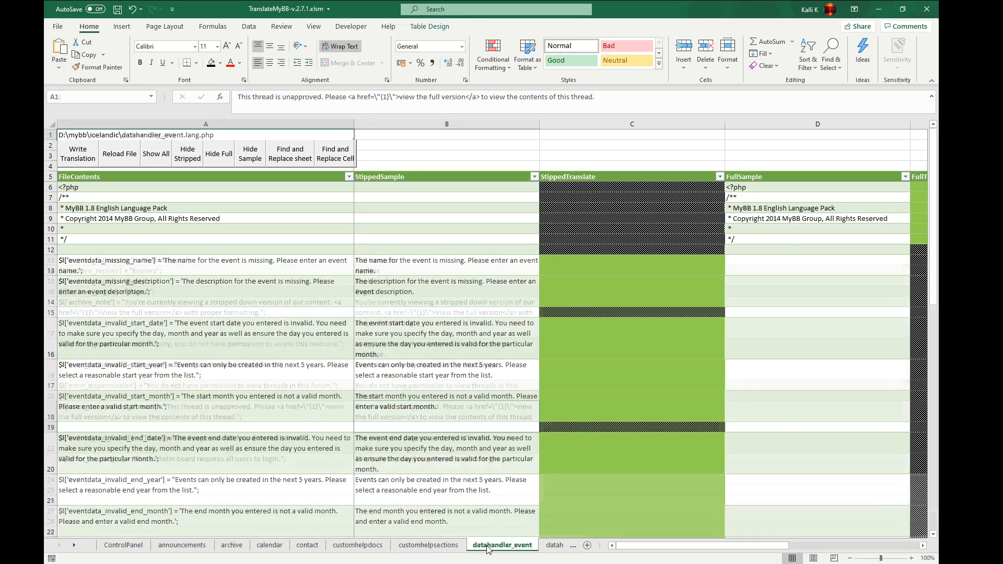
- Skim the datahandler_event strings, open the datahandler_login sheet and copy its StippedSample strings in B13:B18
scroll(496, 512, down, 6)
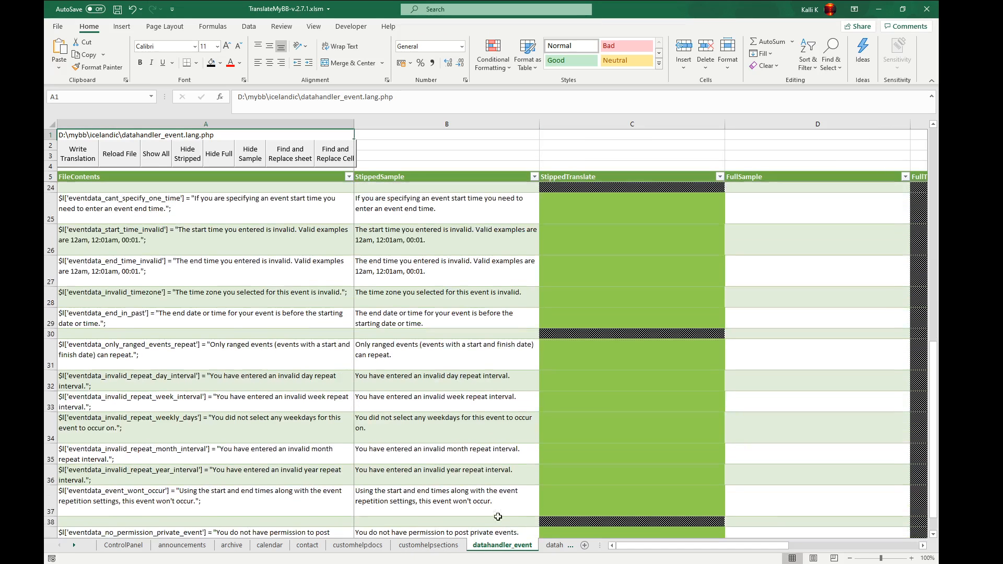
click(554, 545)
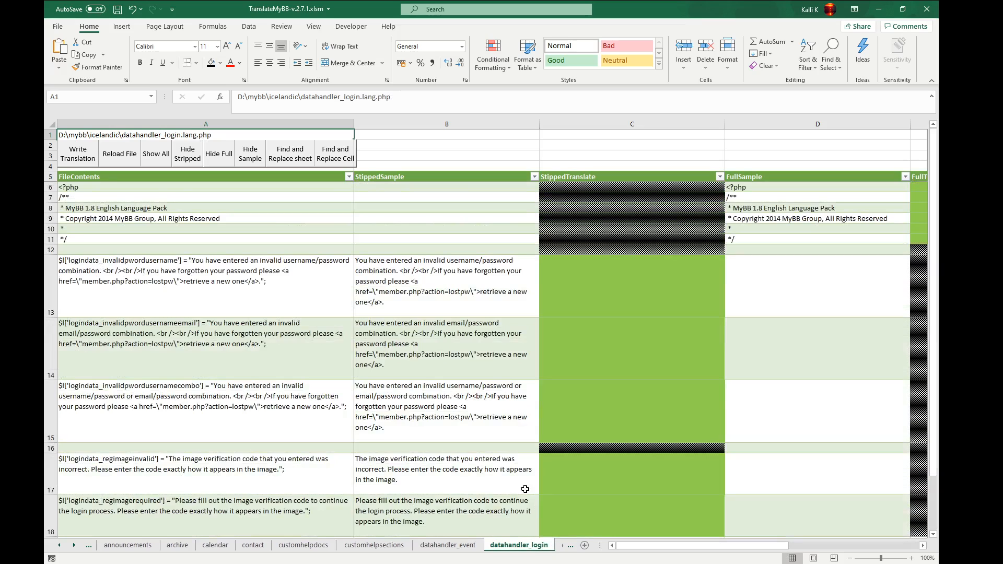
click(480, 405)
scroll(480, 405, down, 2)
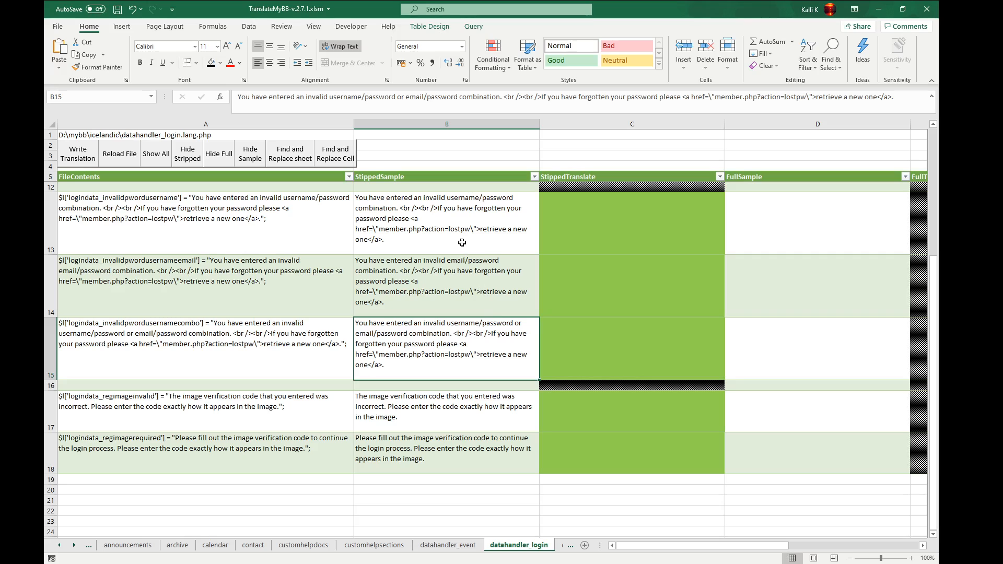
click(452, 218)
drag(452, 217, 453, 448)
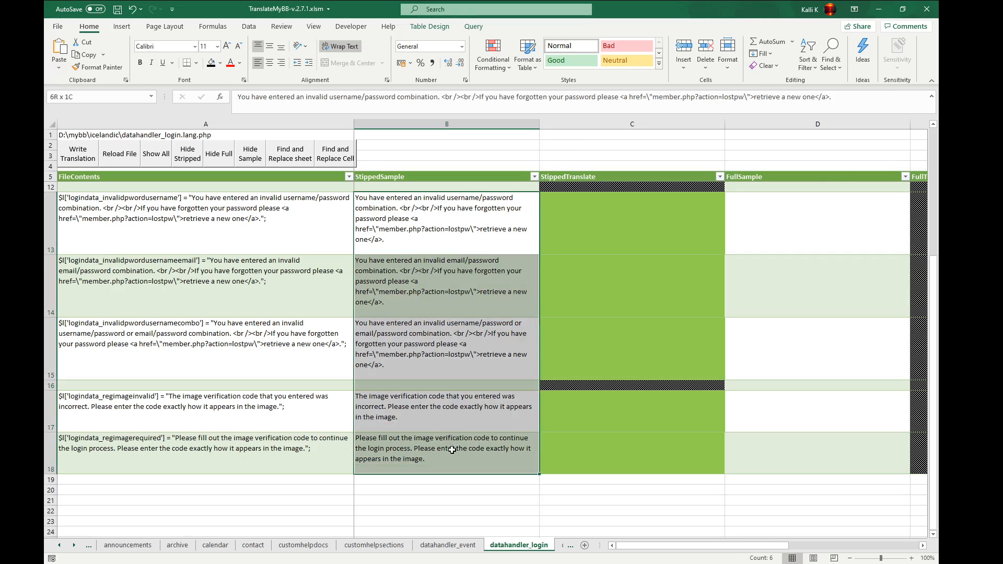
scroll(453, 446, up, 1)
scroll(453, 446, up, 1)
key(ctrl+c)
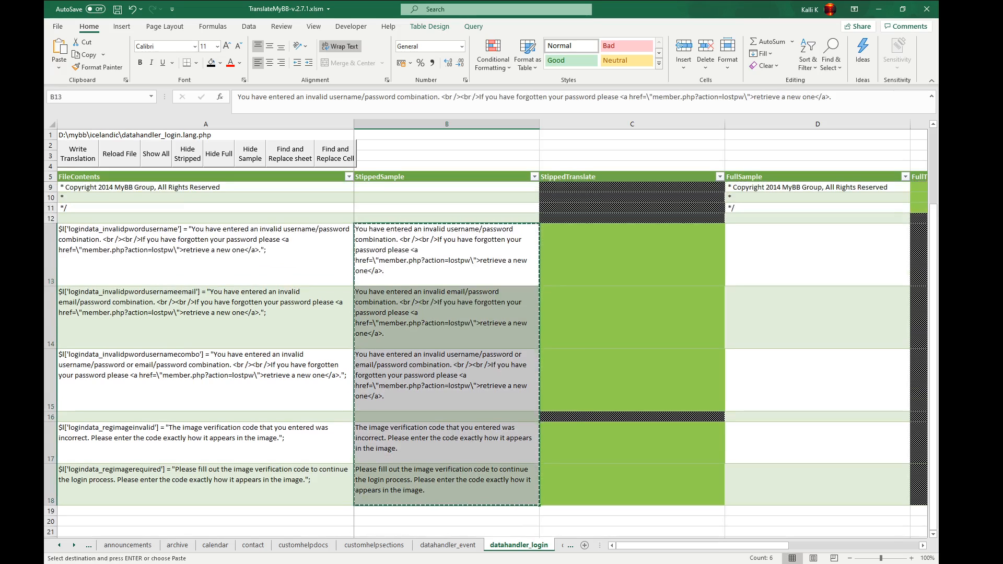
- Switch to Google Translate, replace the source text with the copied login strings and copy the Icelandic translation
key(alt+Tab)
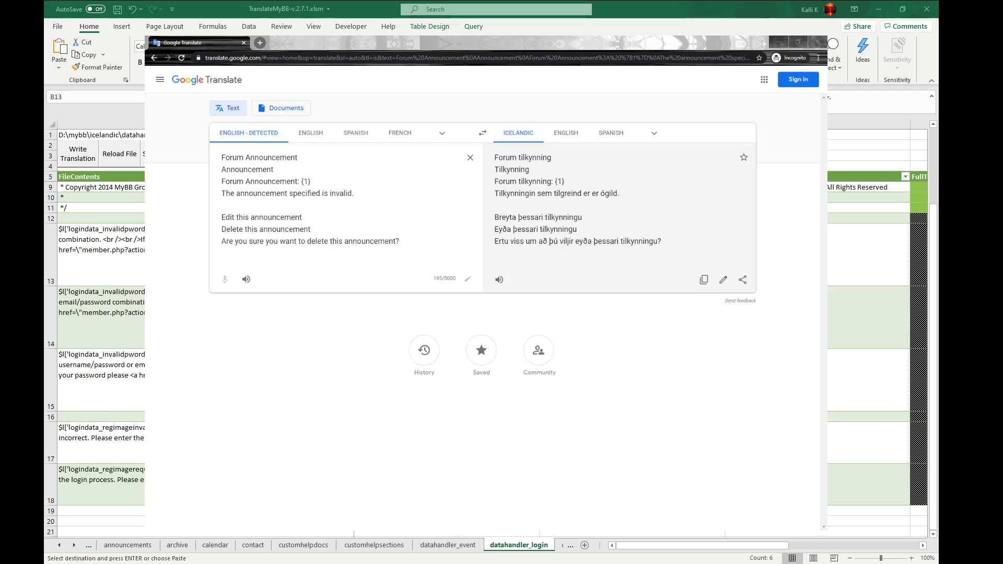
click(332, 232)
drag(396, 240, 179, 126)
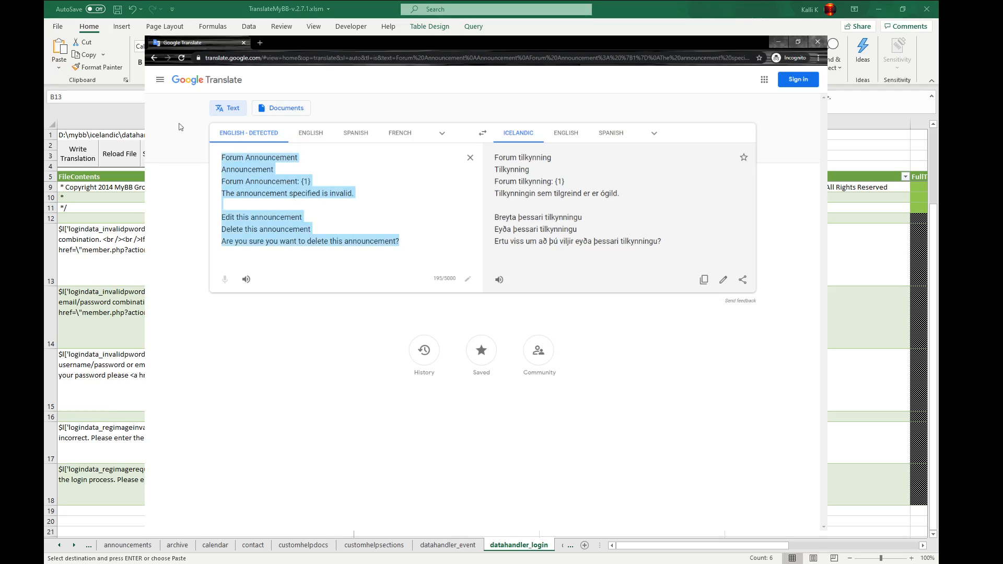
key(Delete)
key(ctrl+v)
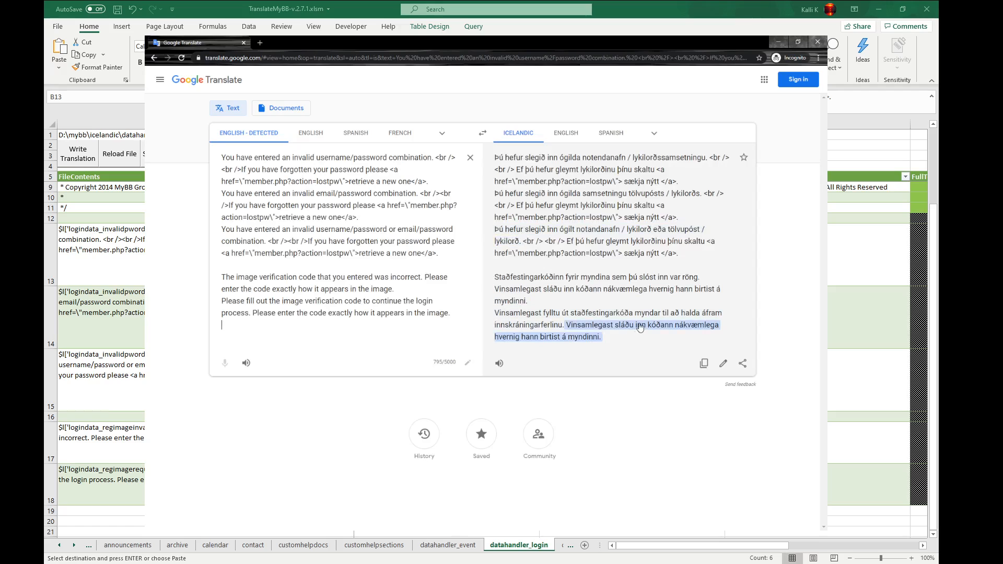
click(703, 363)
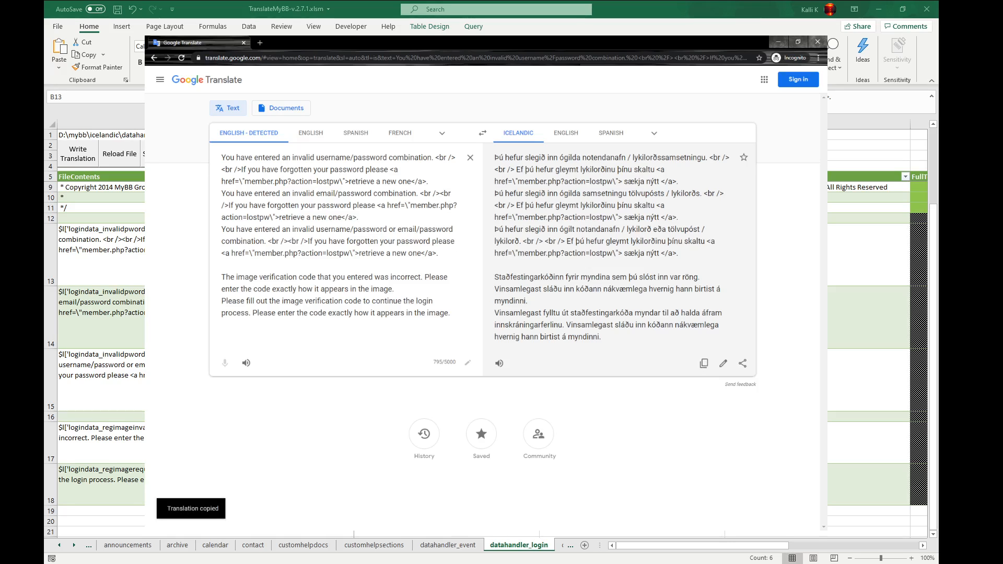
- Return to the Excel workbook and paste the Icelandic translations into the StippedTranslate column starting at C13
key(alt+Tab)
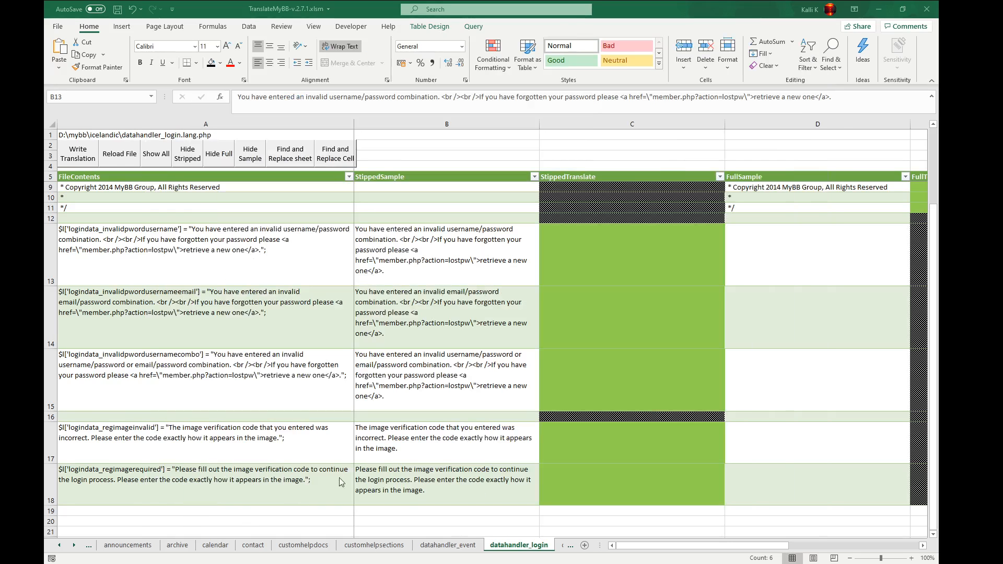
click(564, 239)
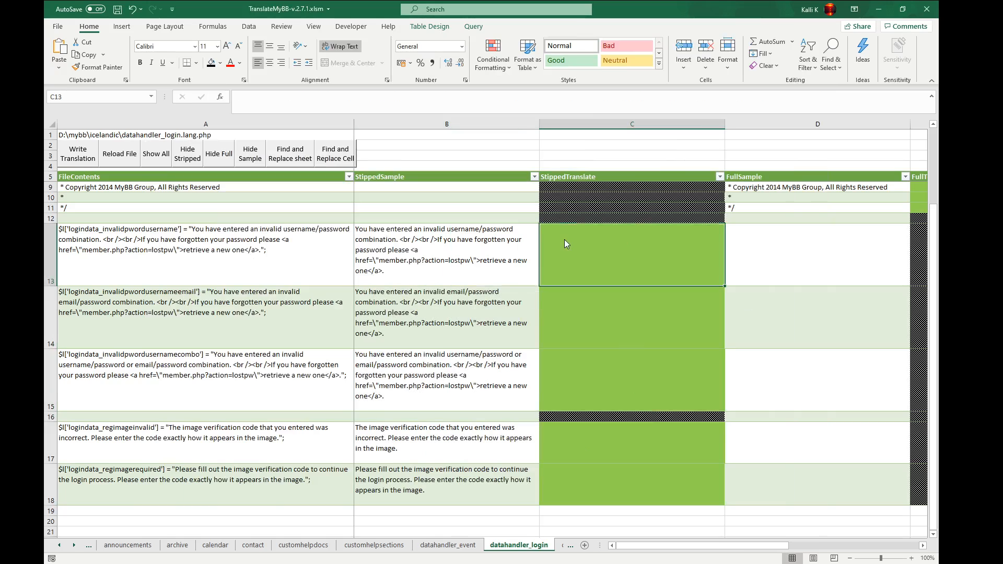
key(ctrl+v)
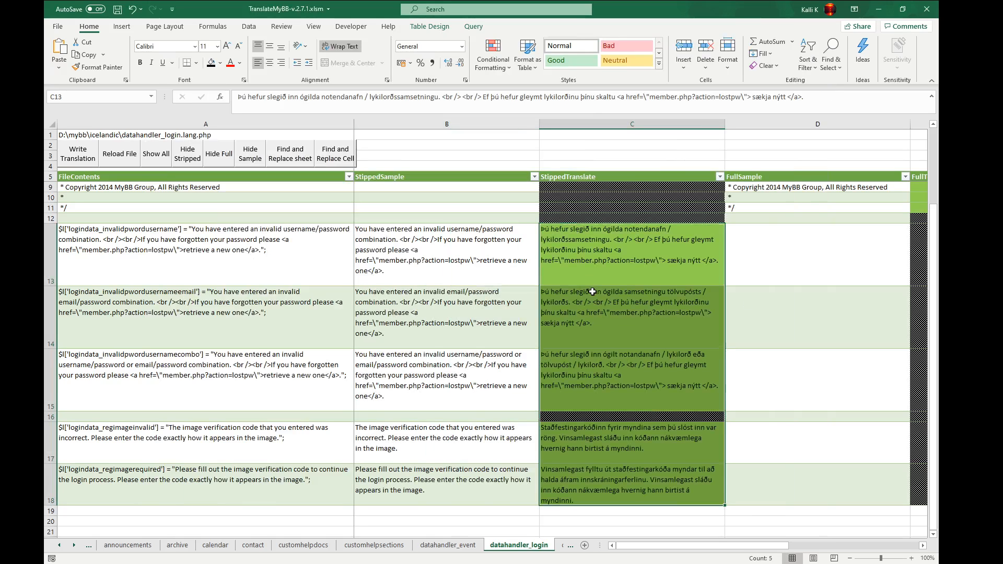
- Compare the HTML tags and spacing in the translated cells C13:C15 with the original StippedSample string in B14
click(636, 256)
double_click(623, 239)
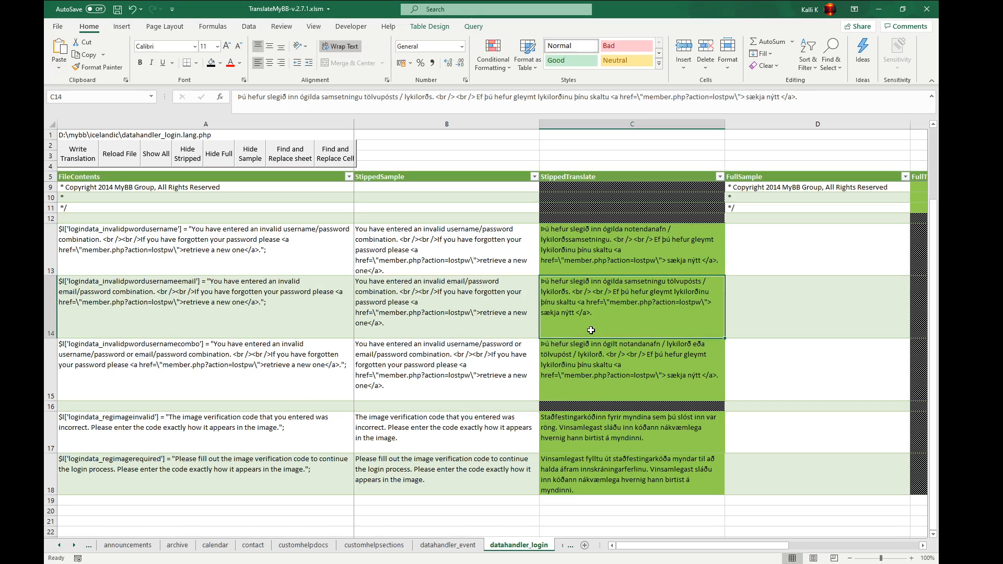
click(593, 302)
double_click(593, 293)
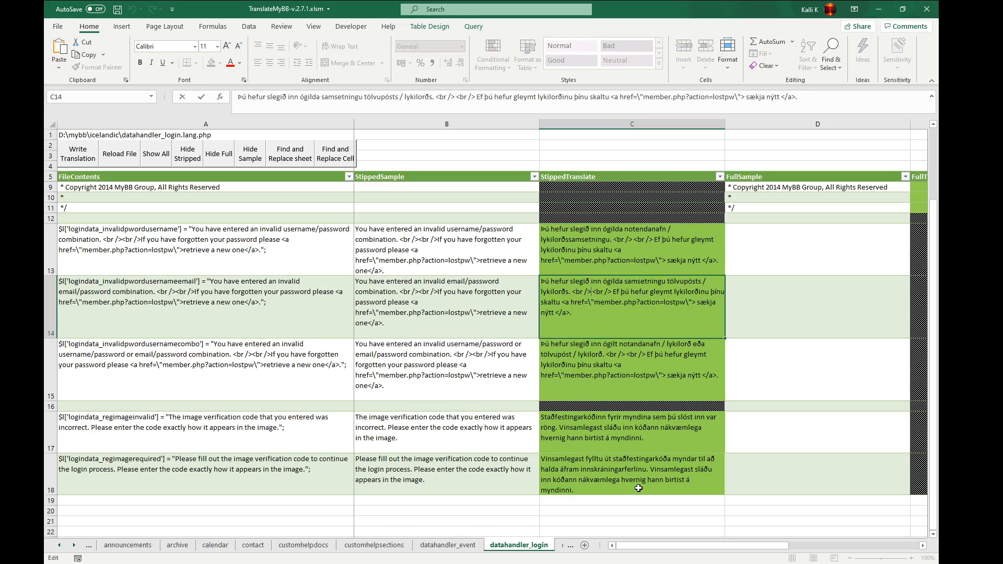
click(419, 290)
key(F2)
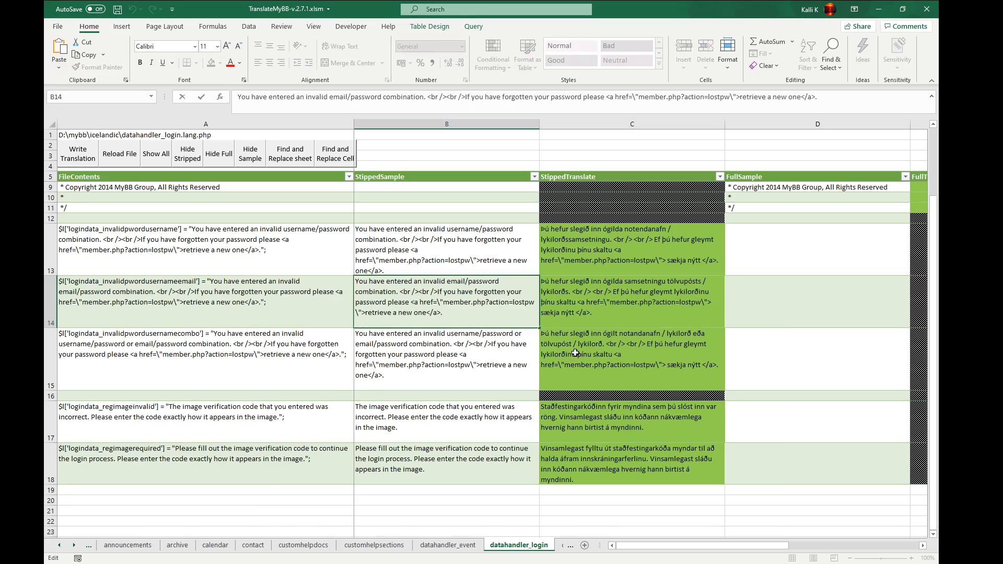
click(615, 284)
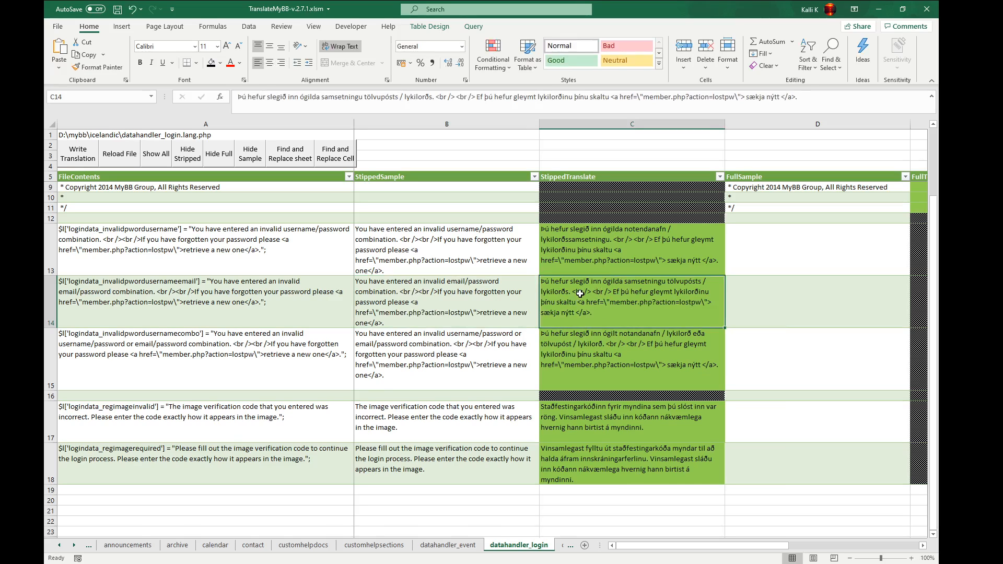
click(638, 343)
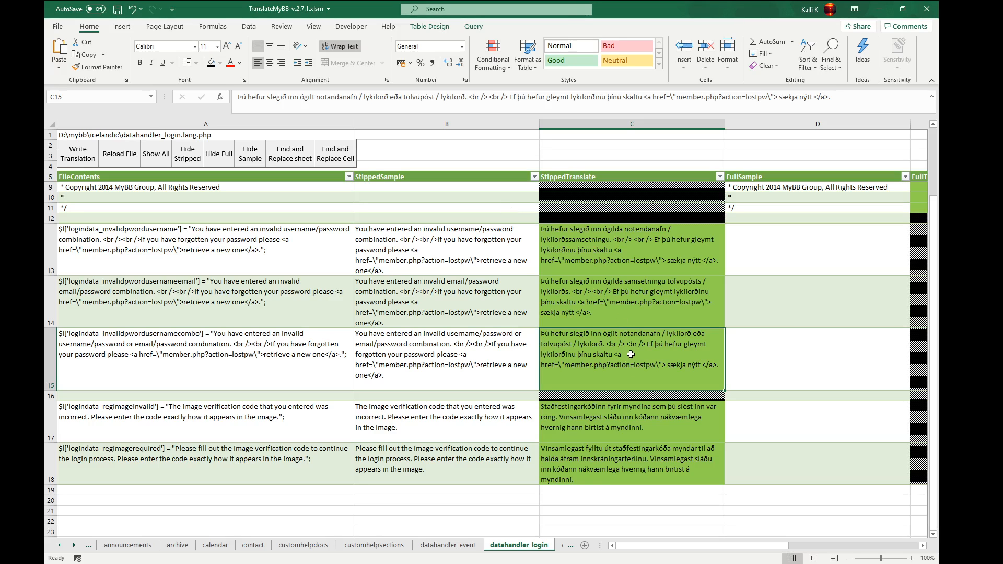
- Open the ControlPanel sheet and examine the value pairs in its Find and replace strings table
click(58, 545)
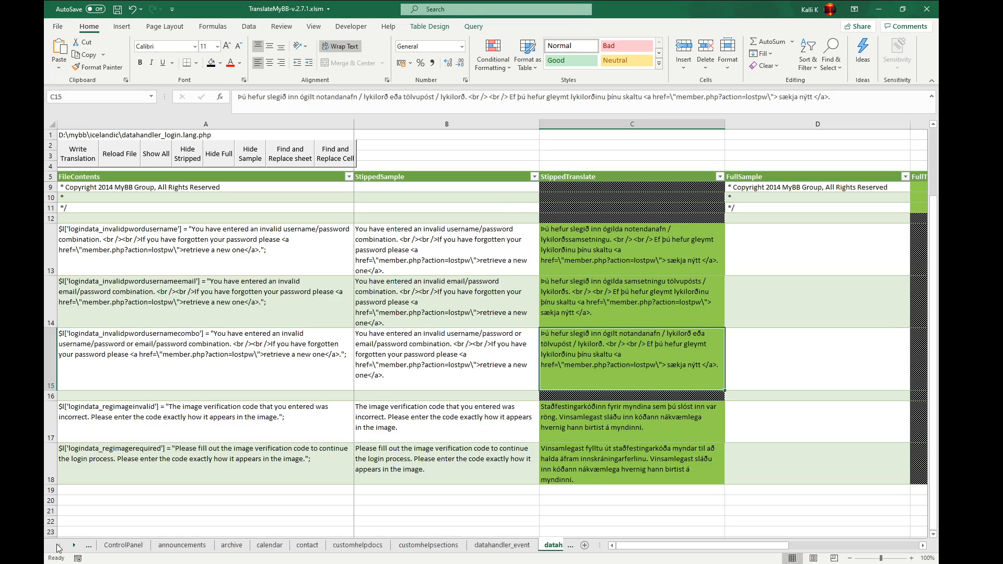
click(123, 545)
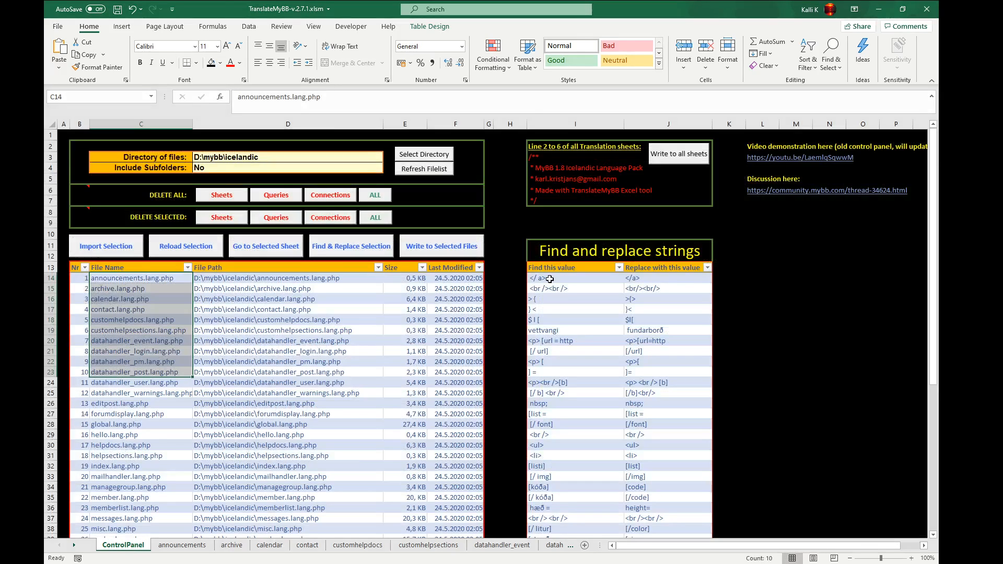
drag(550, 279, 672, 464)
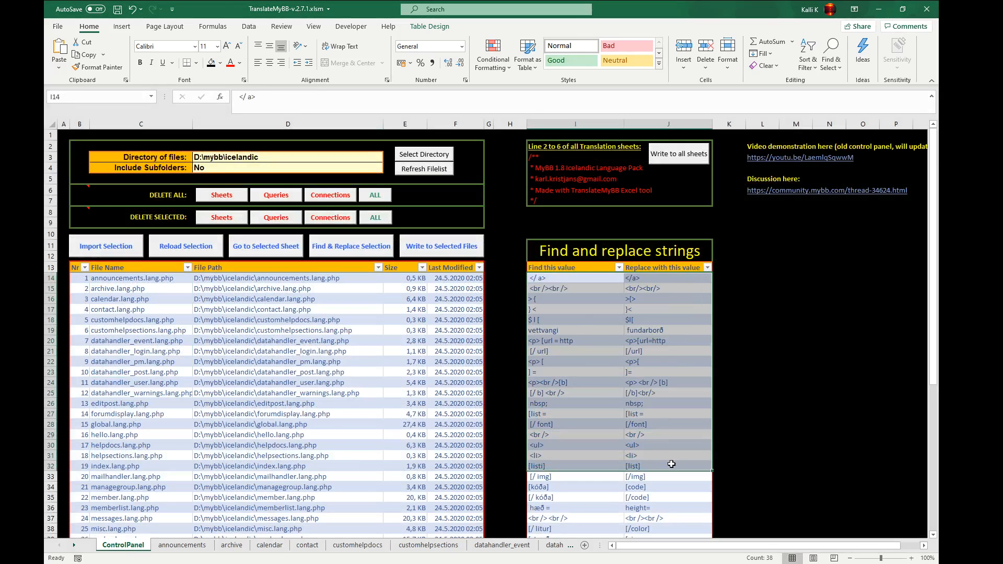
scroll(671, 464, down, 5)
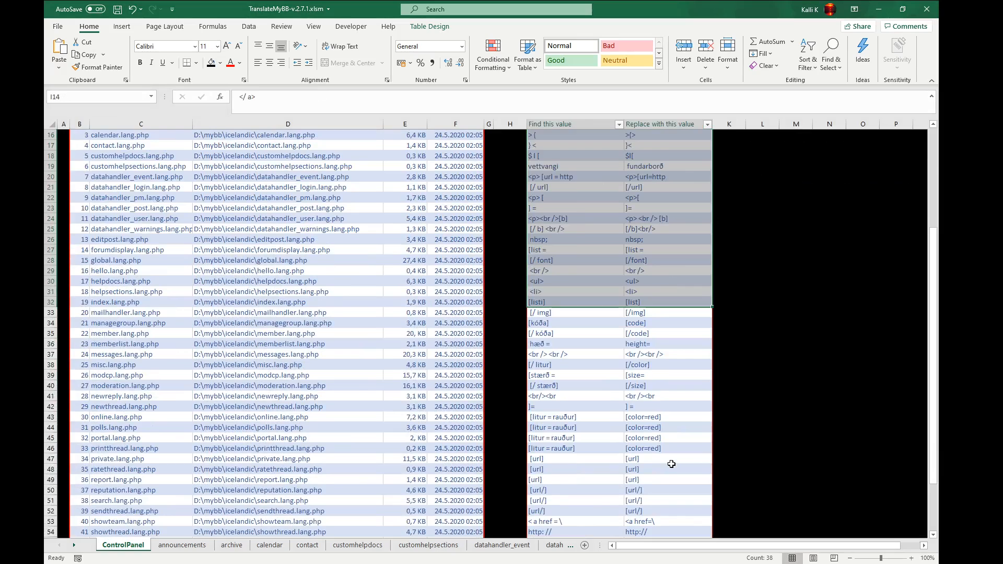
scroll(671, 464, up, 4)
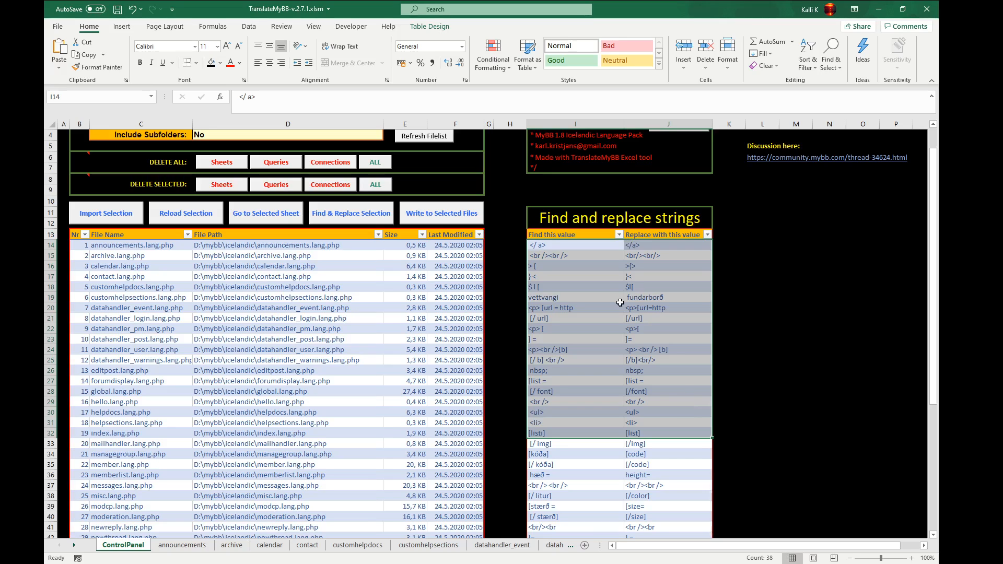
click(593, 293)
drag(561, 246, 669, 377)
click(653, 351)
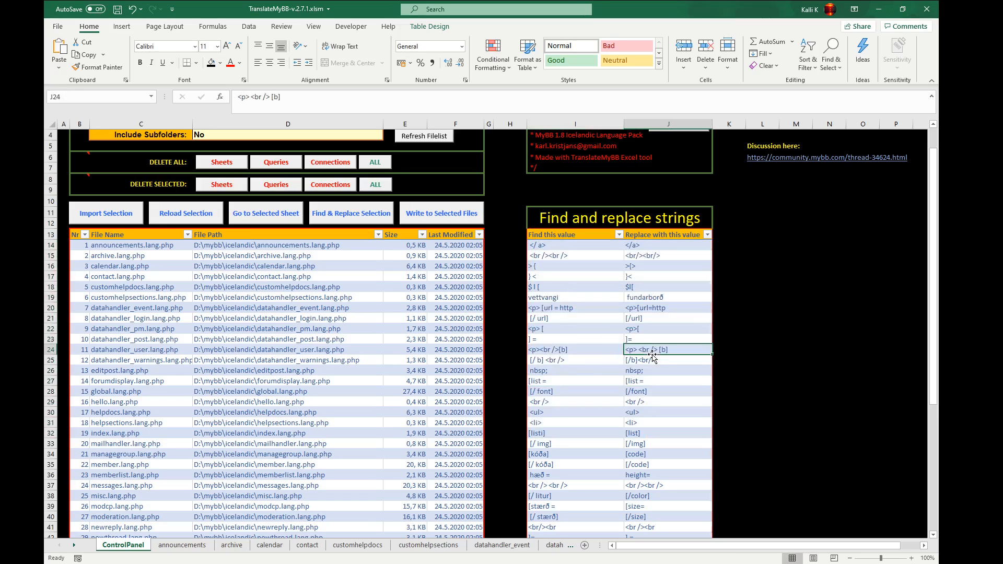
click(565, 197)
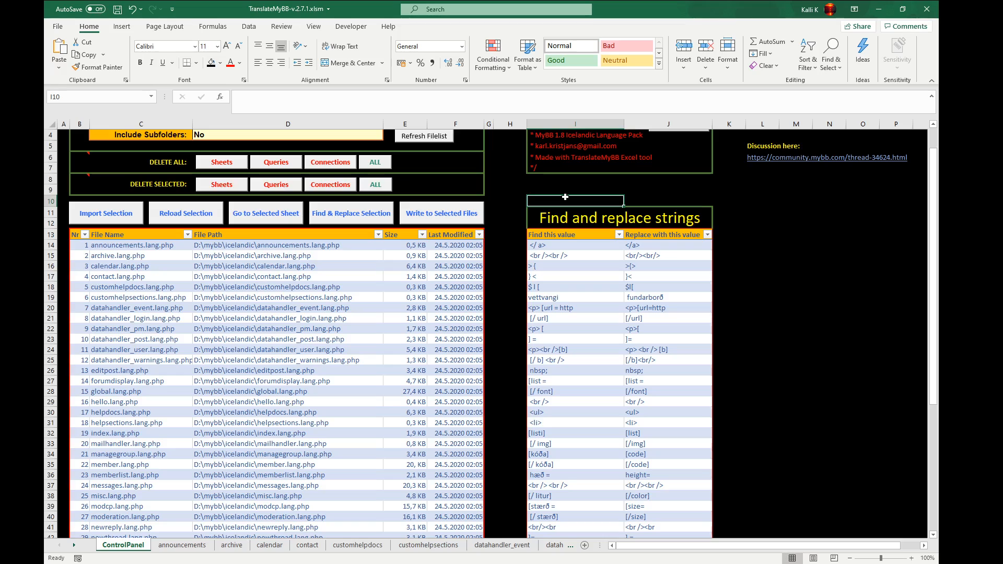
drag(550, 245, 663, 369)
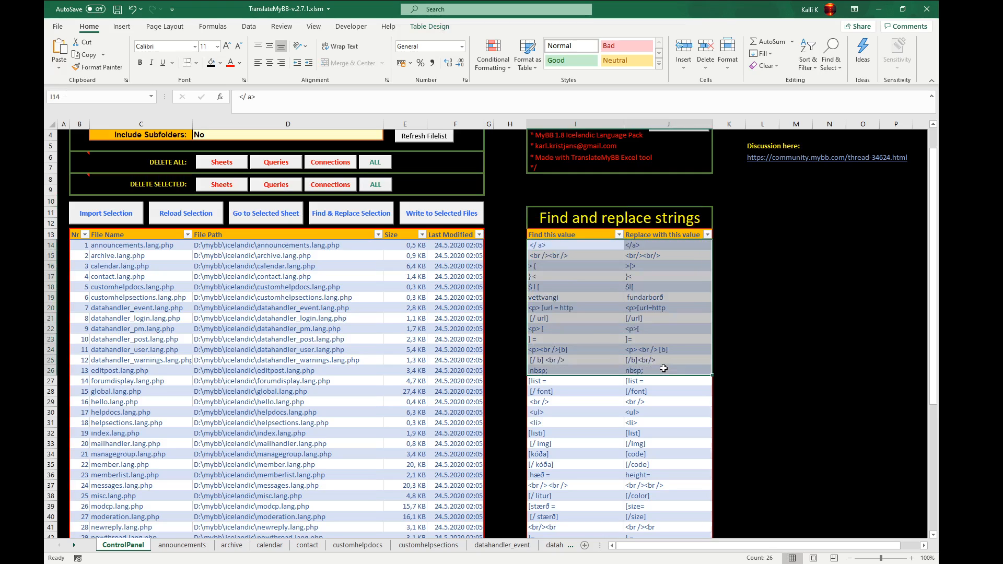
click(627, 326)
click(579, 317)
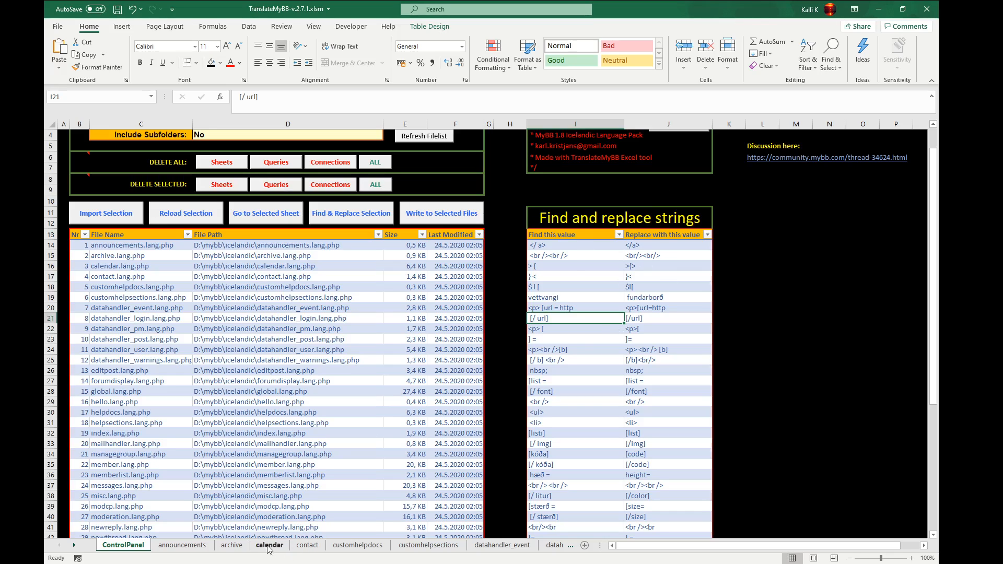
- Inspect the spacing of the line-break tags in row 15's find value and its replacement value
click(551, 256)
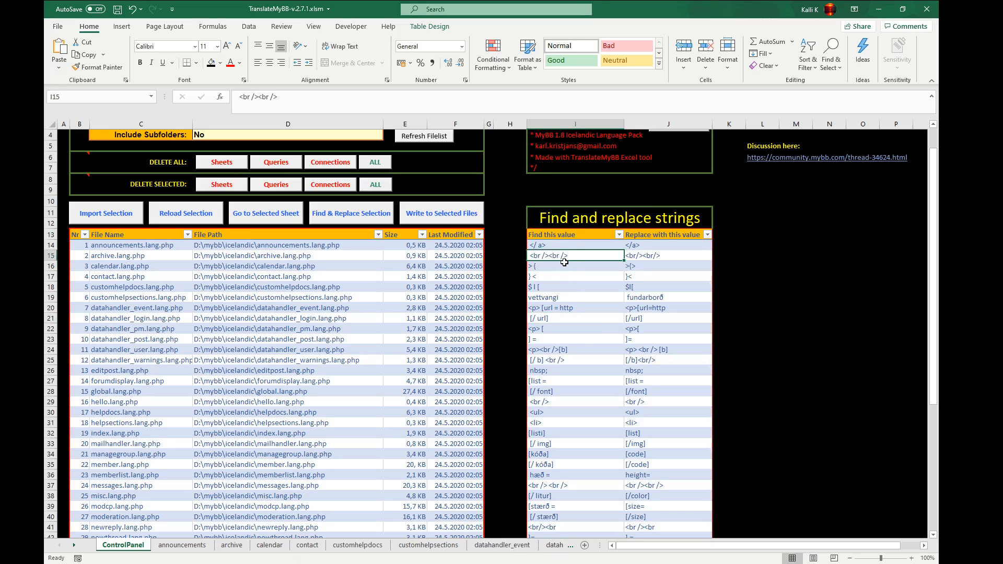
double_click(581, 255)
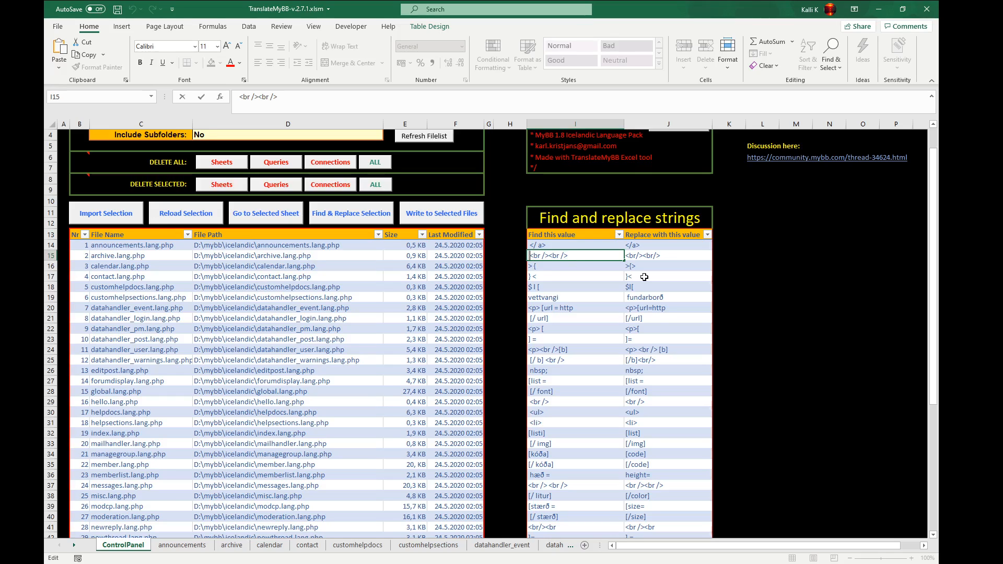
click(607, 297)
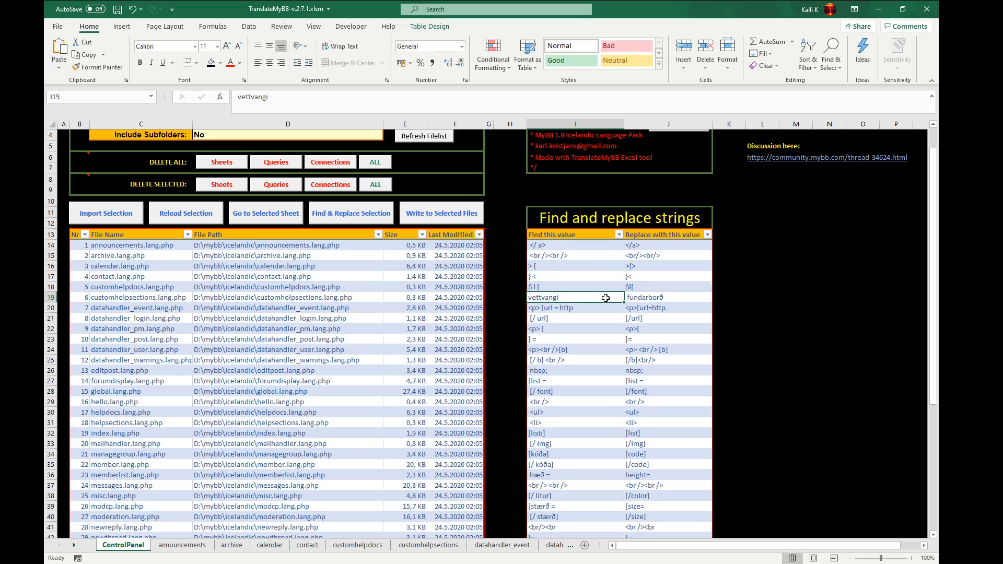
click(645, 256)
double_click(678, 255)
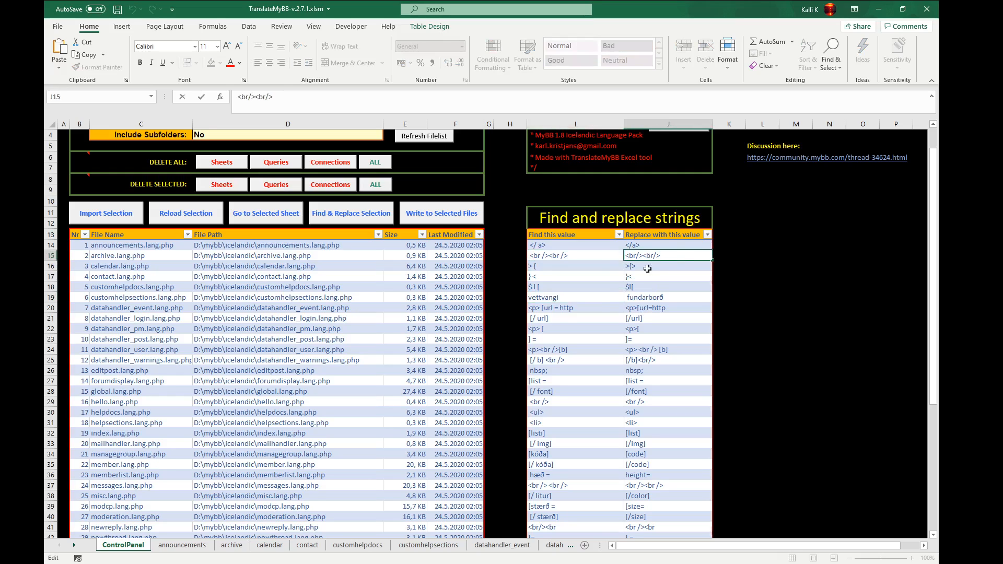
click(550, 318)
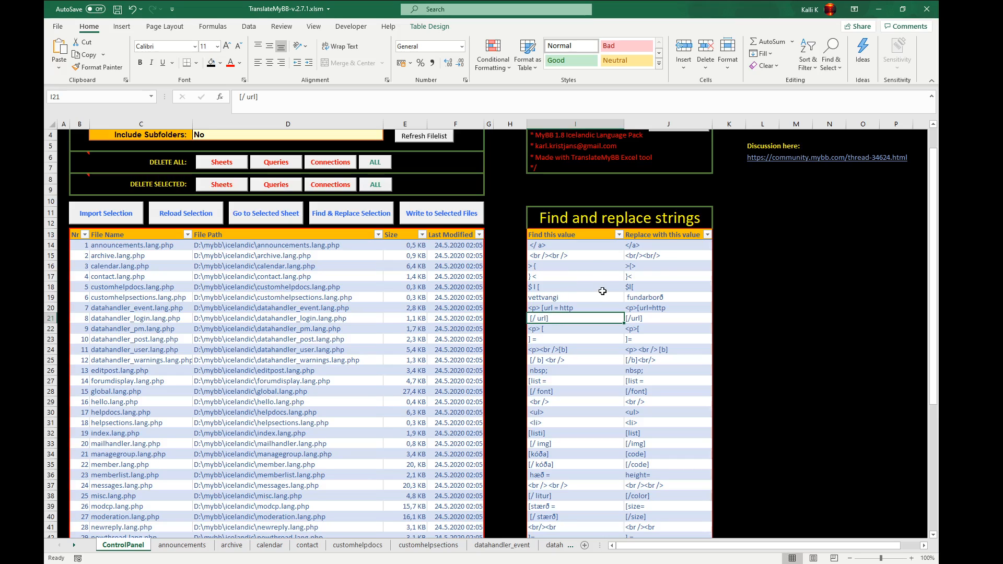
double_click(578, 255)
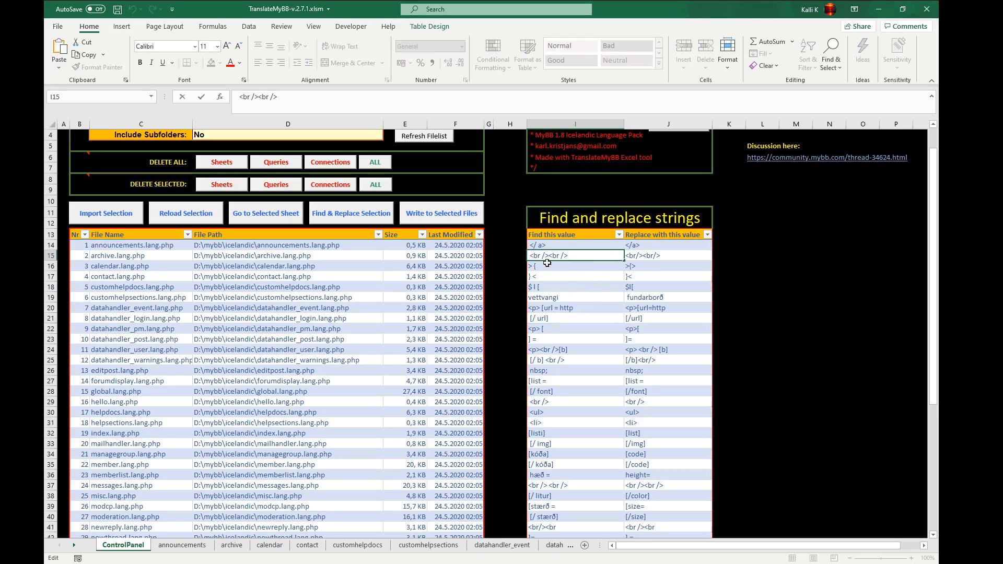
click(576, 307)
click(563, 255)
click(667, 255)
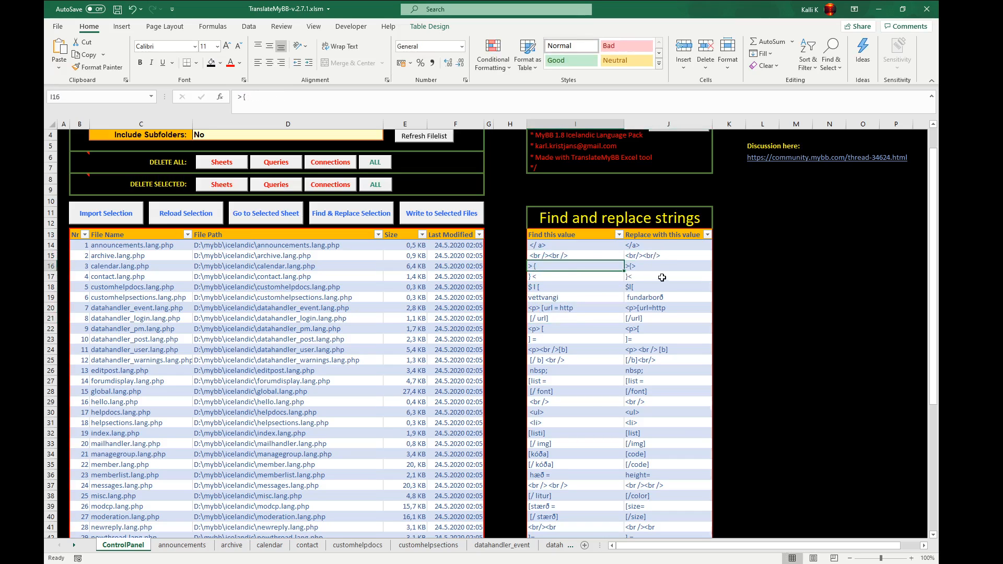
double_click(669, 256)
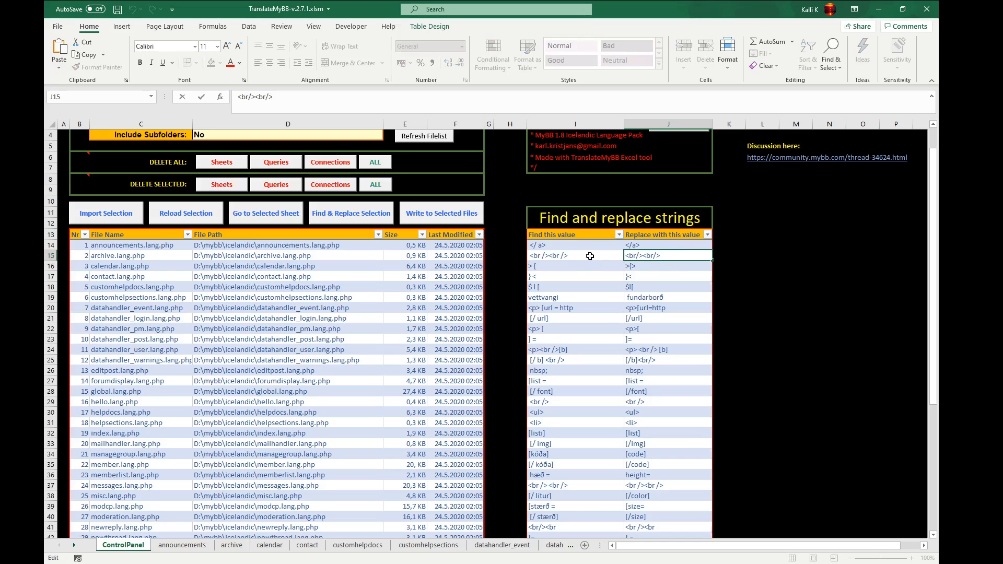
key(Return)
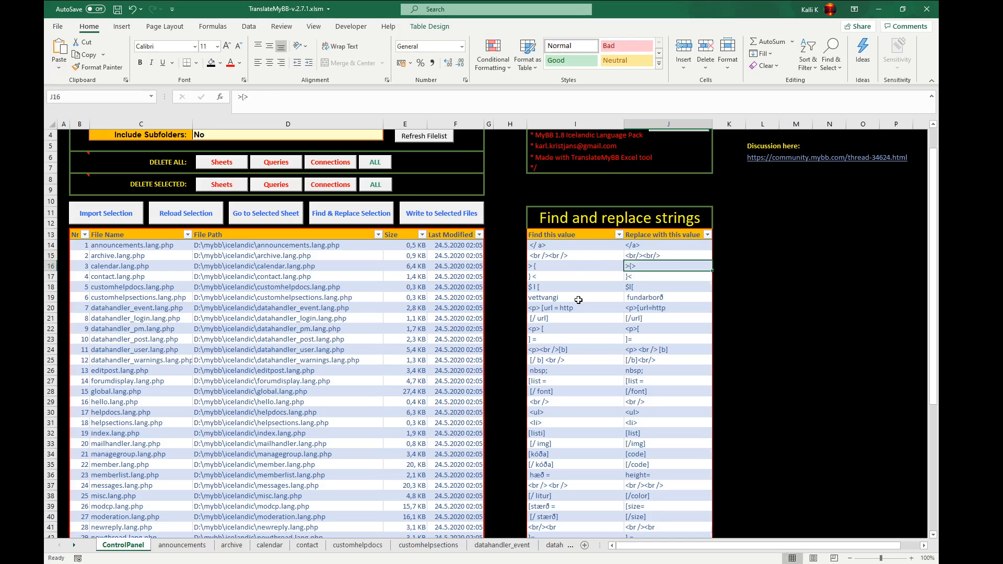
- Compare the find values with their replacement values in rows 16 and 15 of the Find and replace strings table
key(Left)
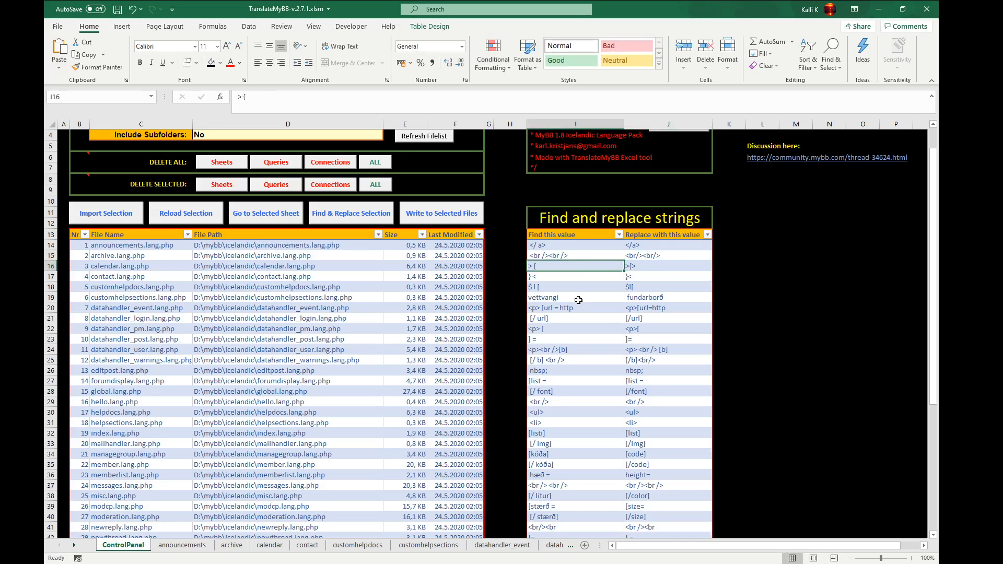
click(546, 256)
click(648, 256)
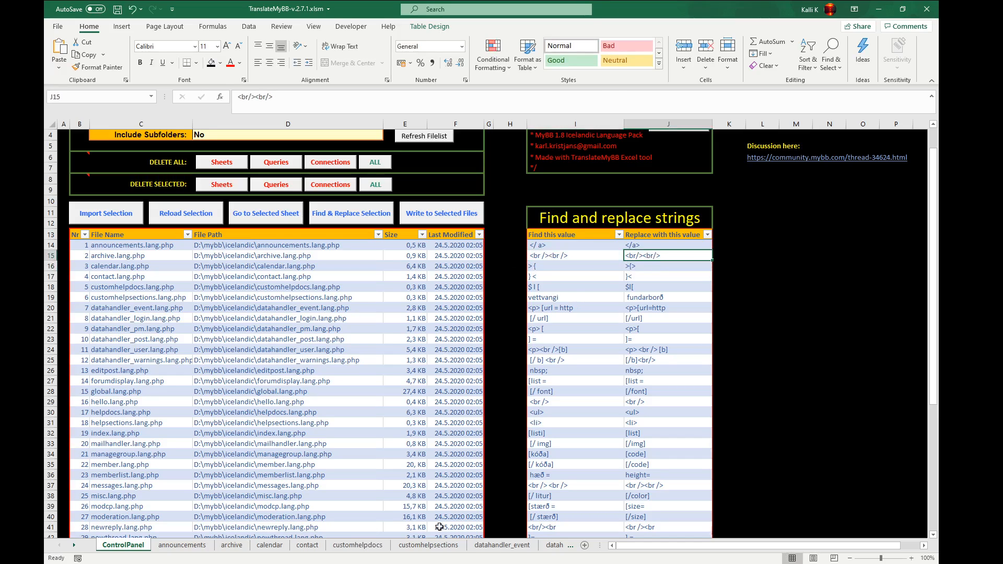
- Open the datahandler_login sheet and review rows 13 to 18 of its StippedTranslate, Result and Result Prior to last Find and Replace columns
click(518, 546)
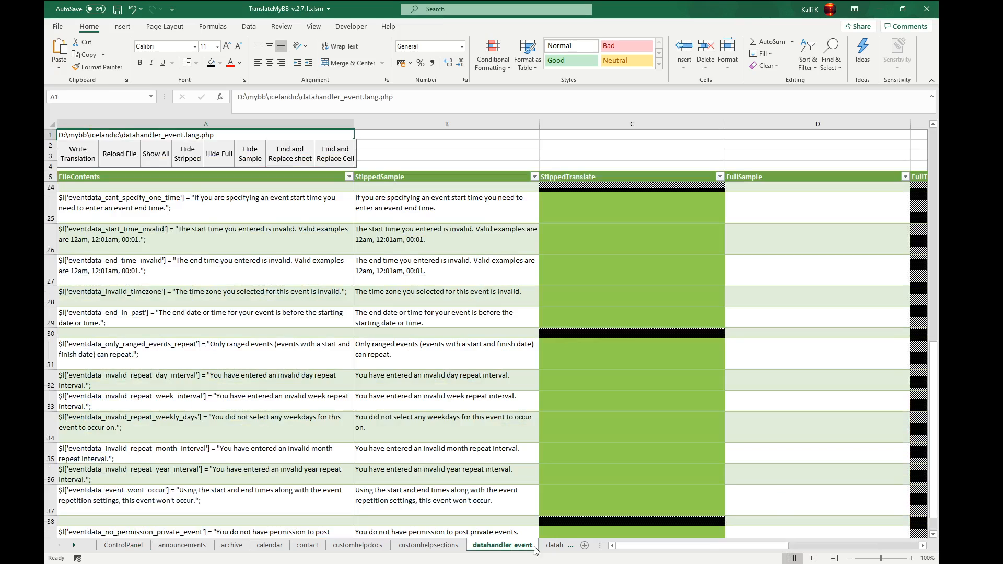
click(526, 545)
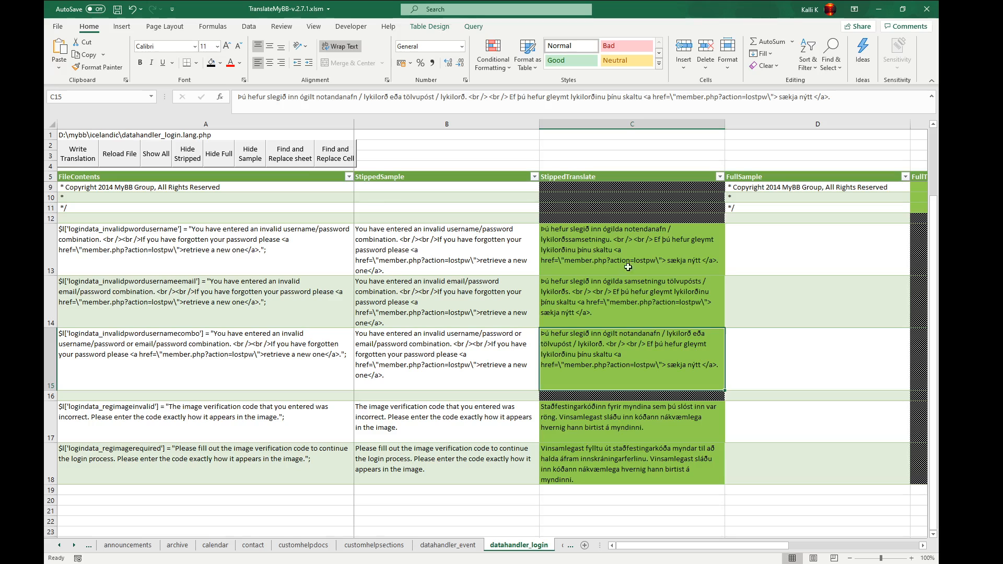
drag(587, 239, 605, 466)
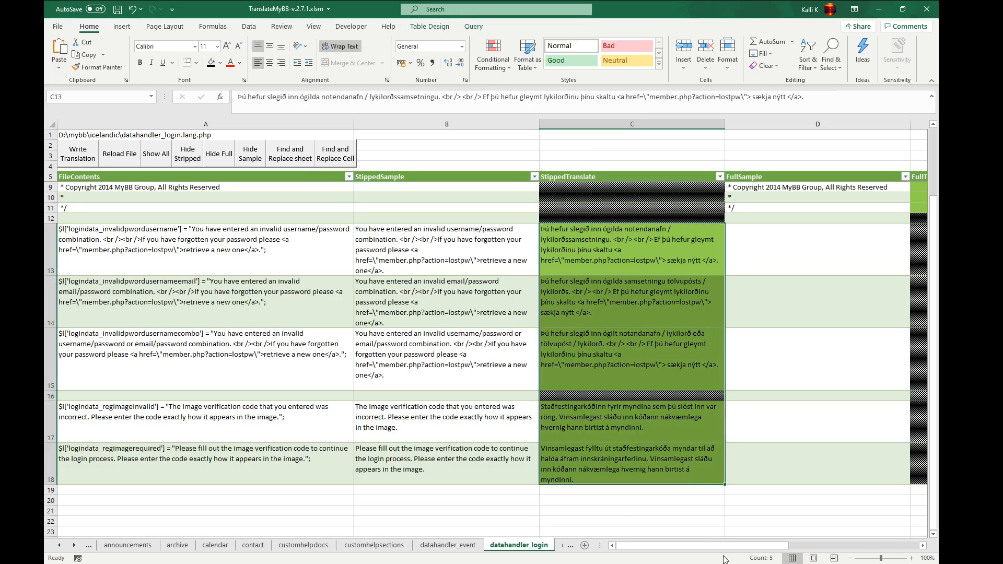
drag(695, 546, 828, 548)
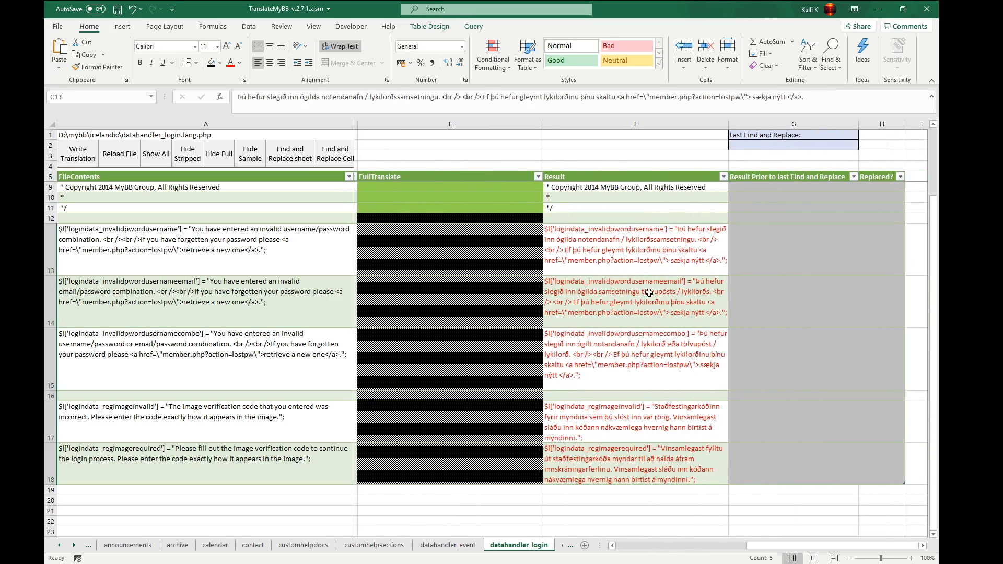
drag(619, 233, 639, 459)
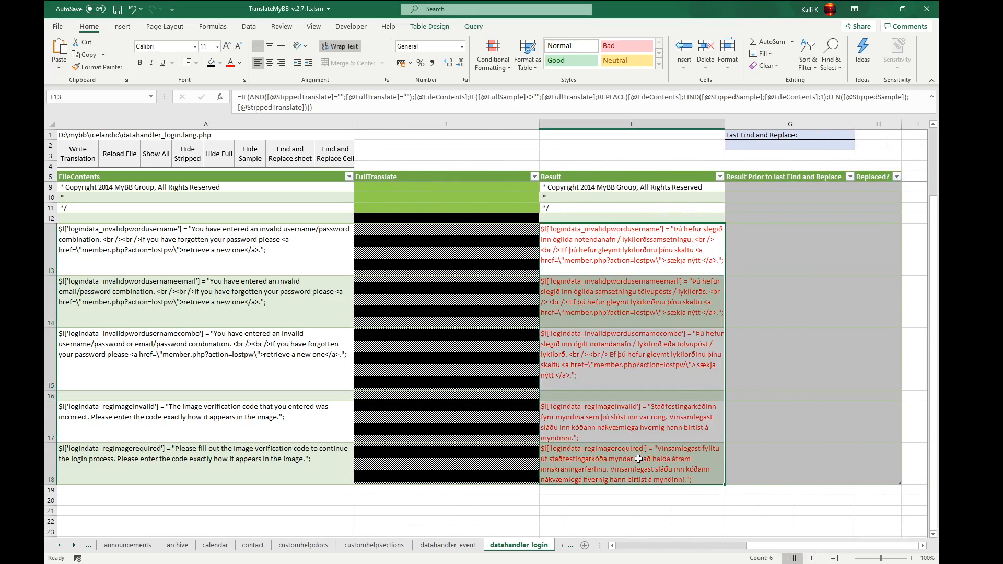
drag(753, 228, 761, 474)
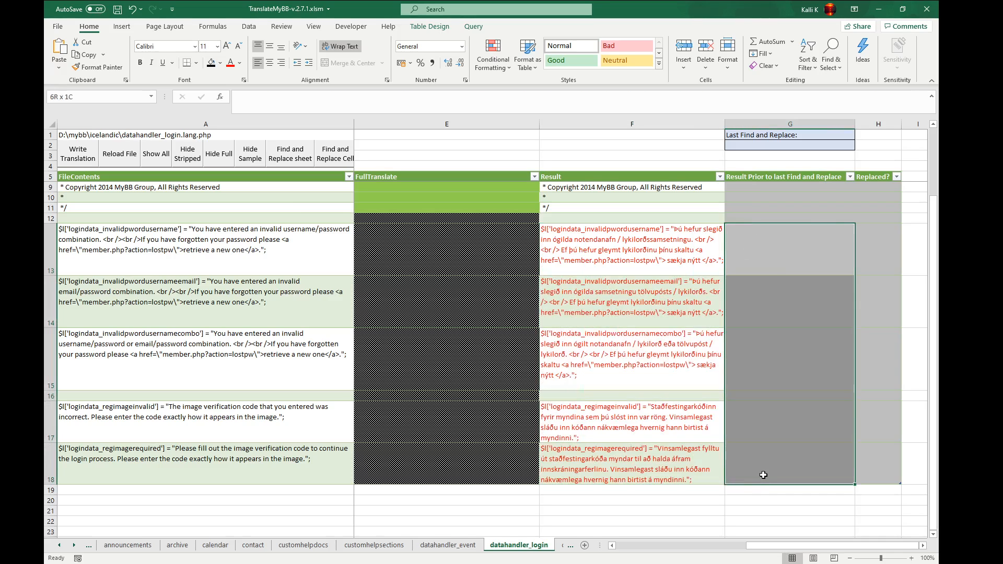
- Run the find-and-replace strings on the whole datahandler_login sheet to clean the tags in the StippedTranslate column
drag(763, 548, 624, 549)
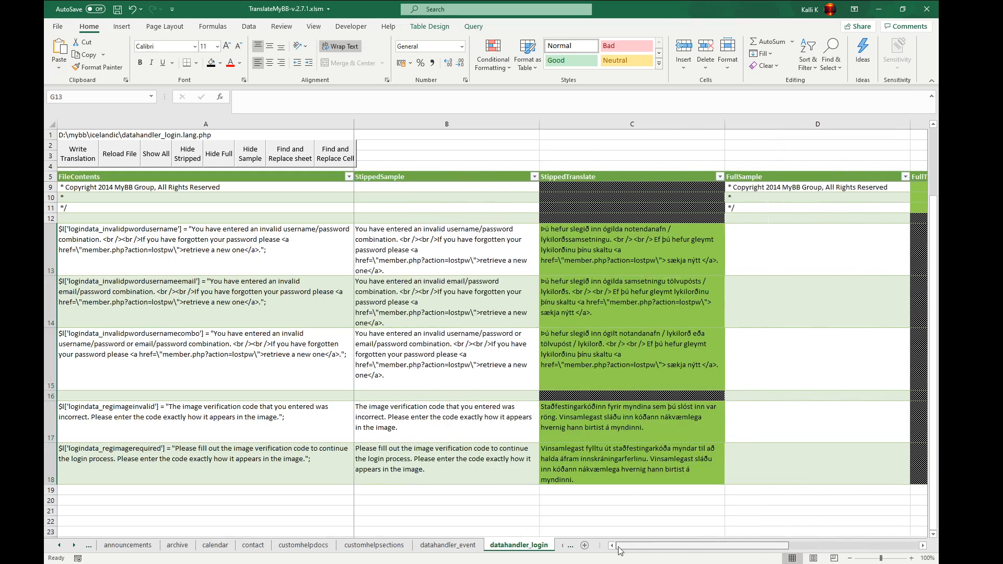
click(633, 248)
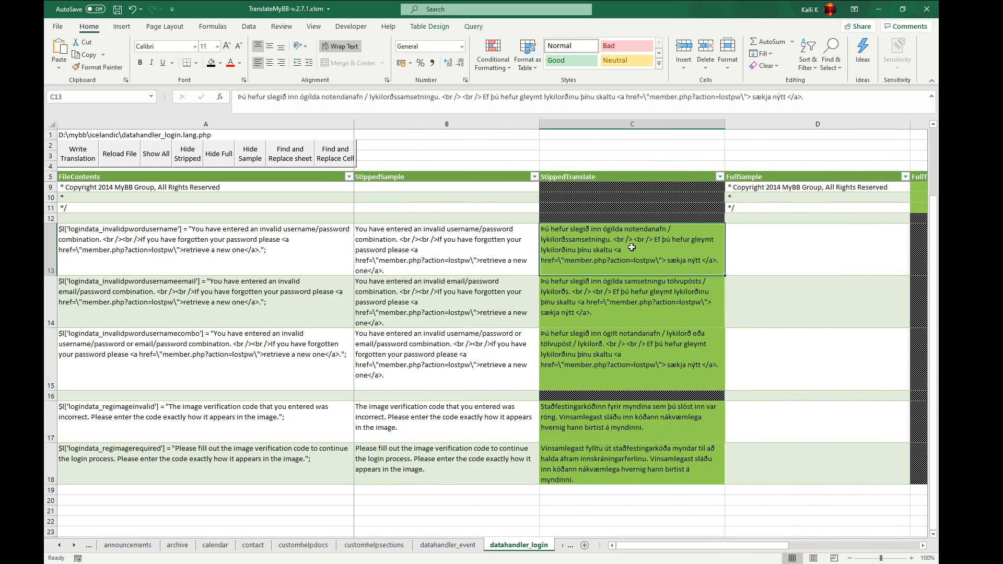
click(287, 154)
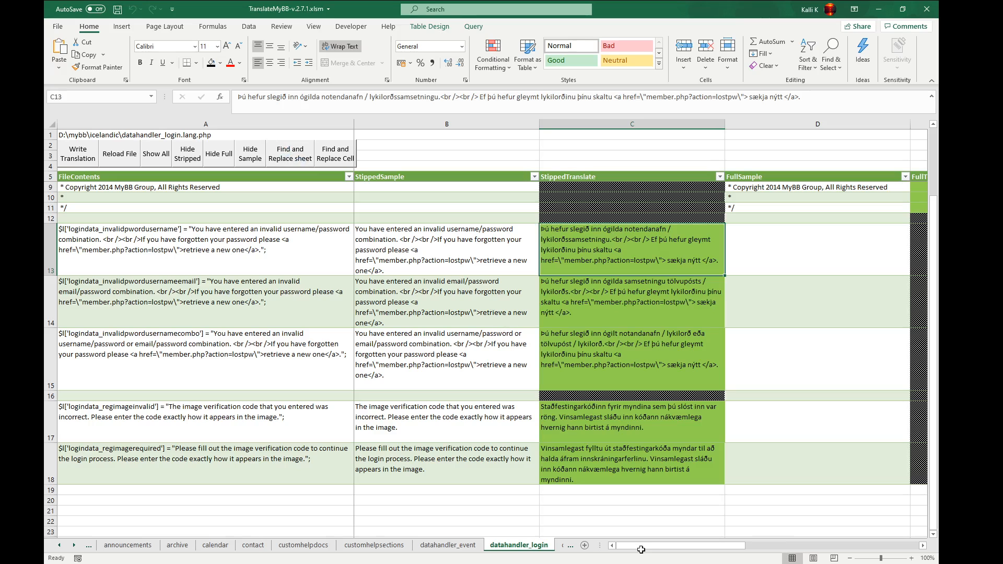
- Check the Replaced? column for rows 13 to 15 to see which translated strings the find and replace changed
drag(677, 546, 830, 546)
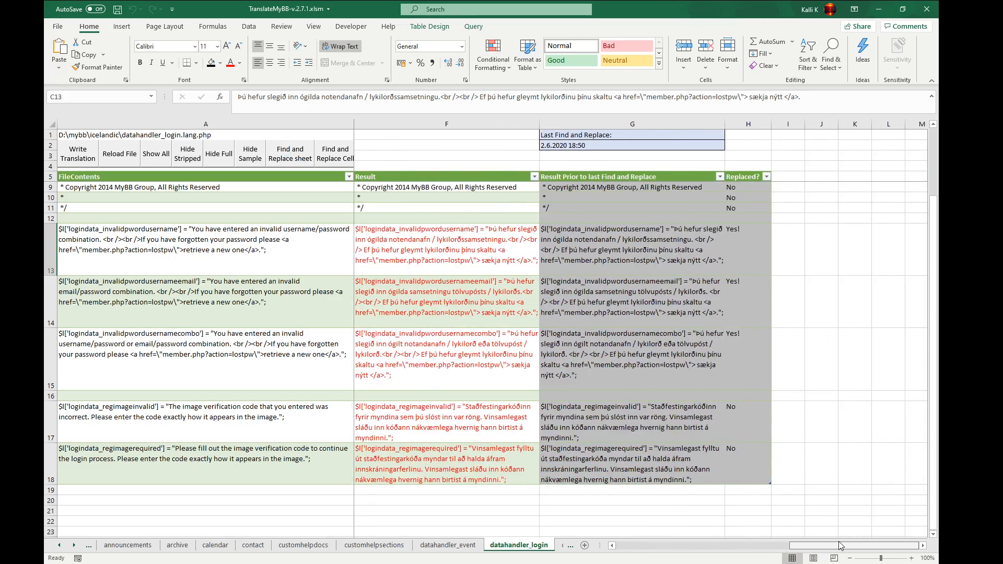
click(592, 239)
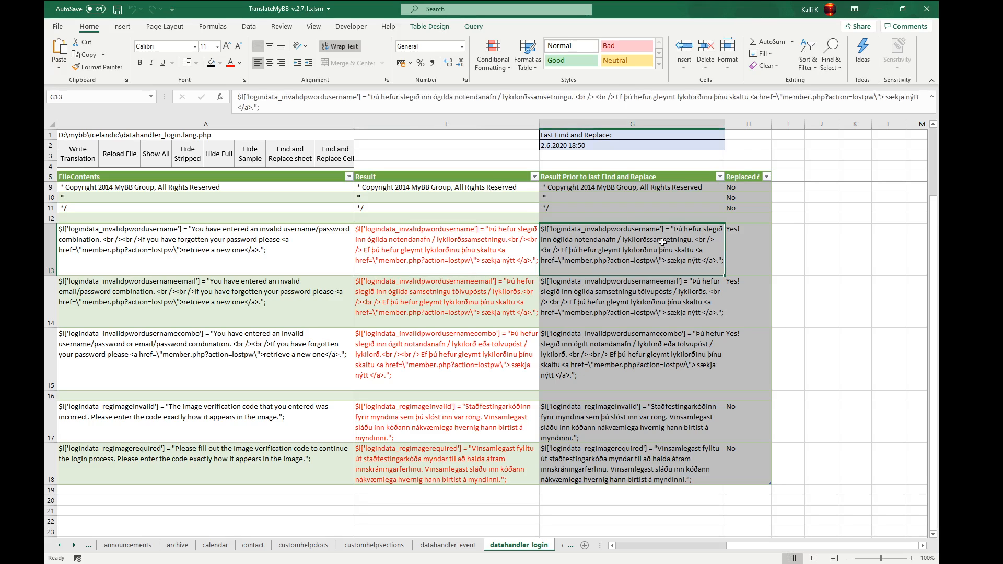
click(750, 239)
click(754, 297)
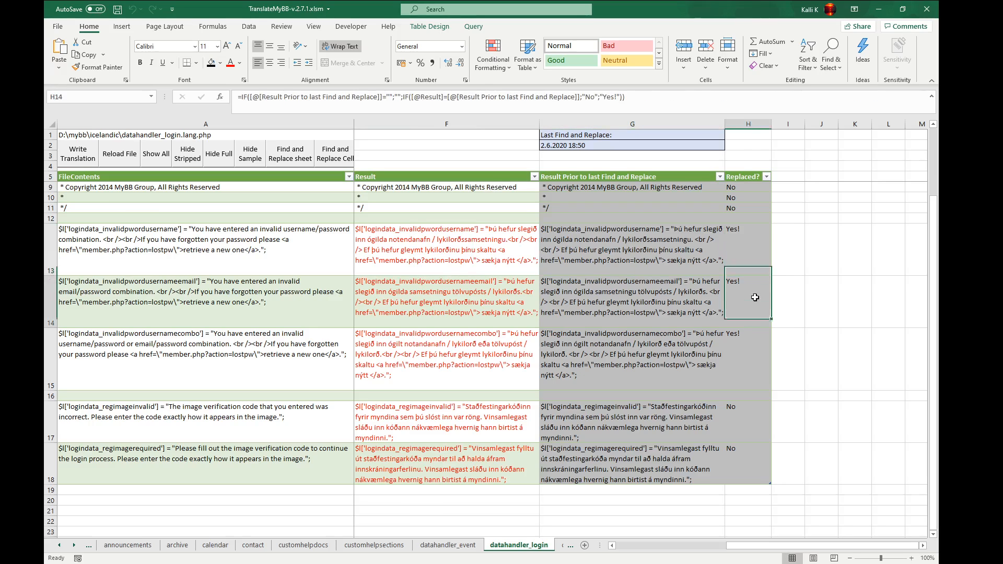
click(748, 338)
click(758, 290)
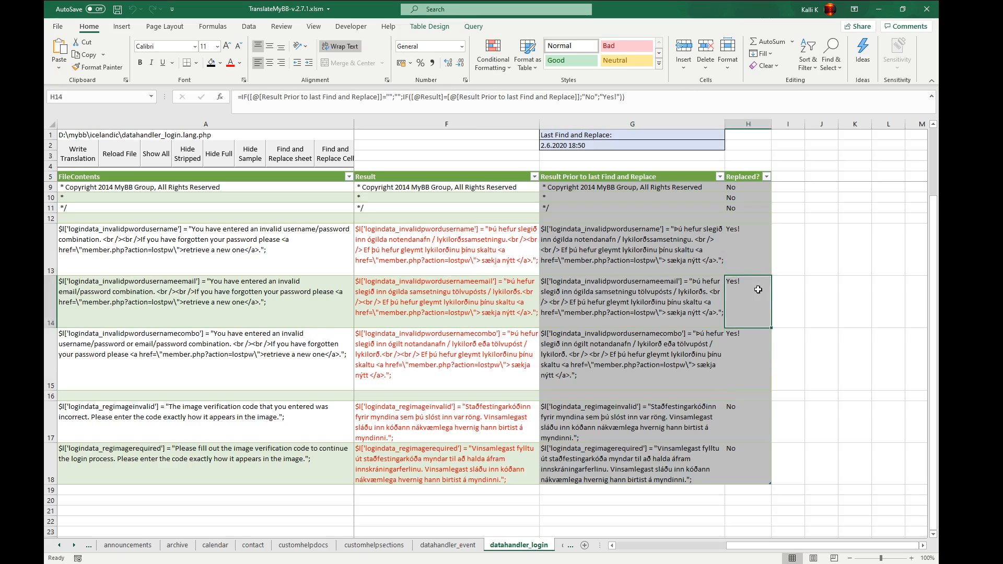
click(743, 236)
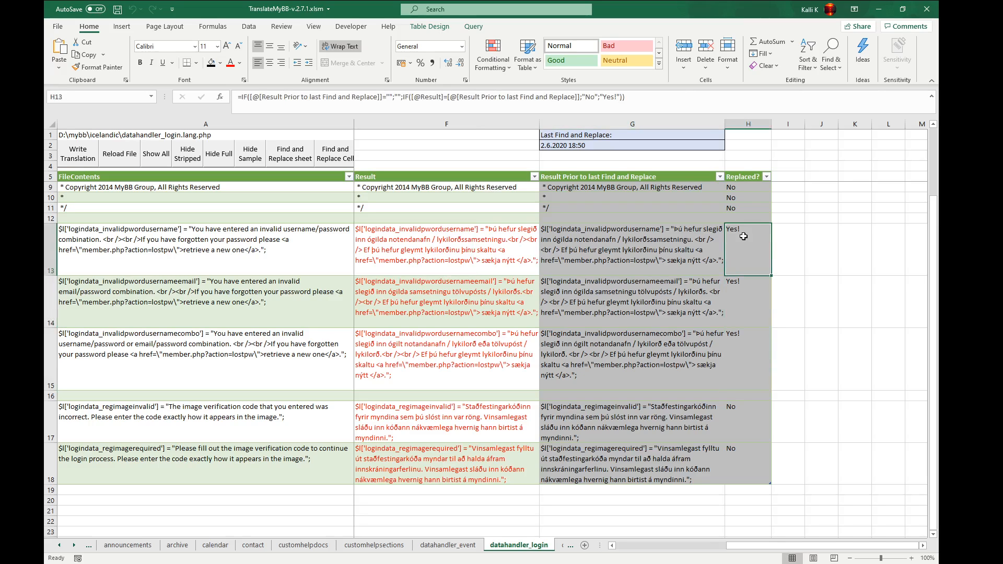
- Compare the line-break tags in the Result column with the Result Prior to last Find and Replace column for rows 13 to 15
click(605, 225)
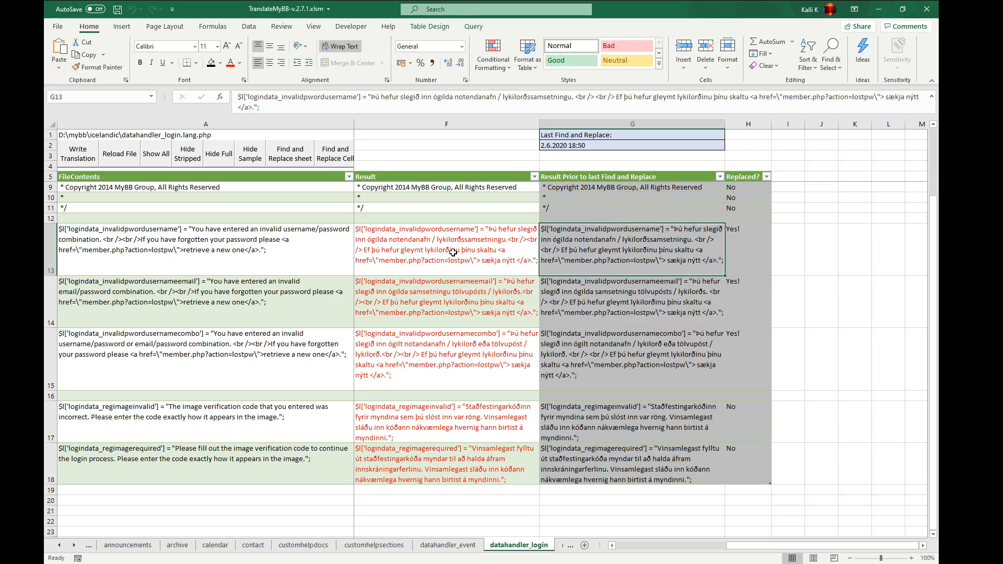
click(550, 303)
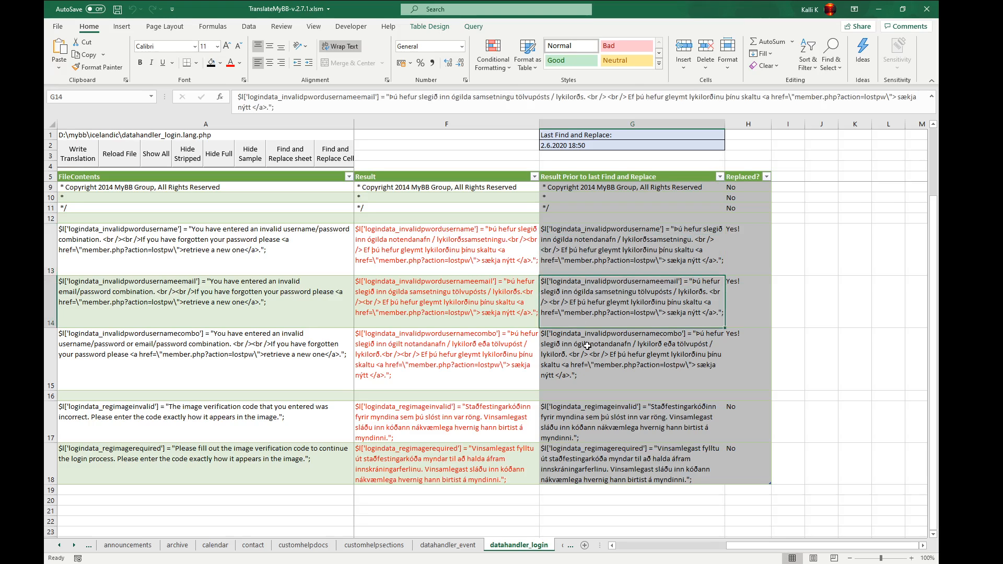
click(588, 358)
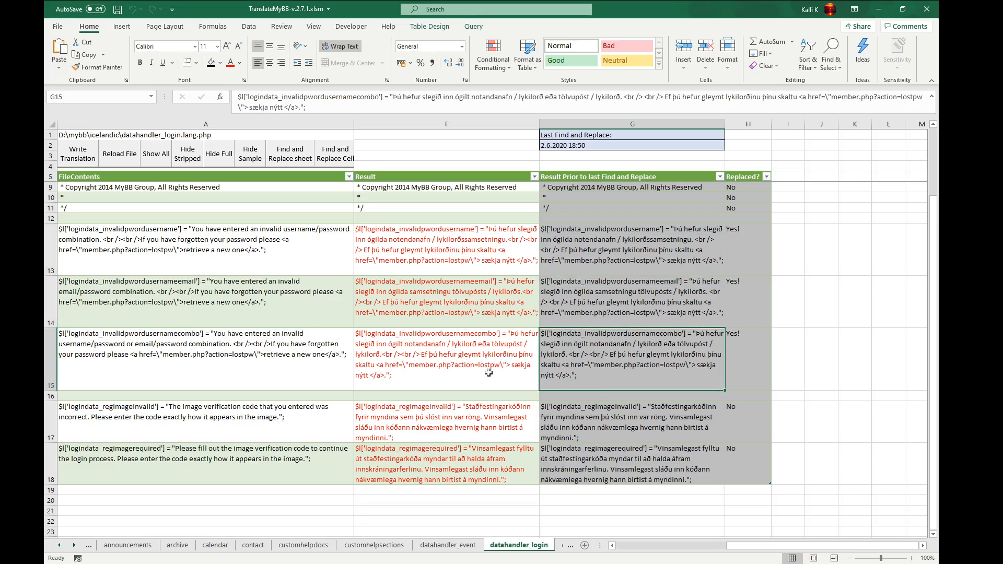
drag(451, 256, 454, 365)
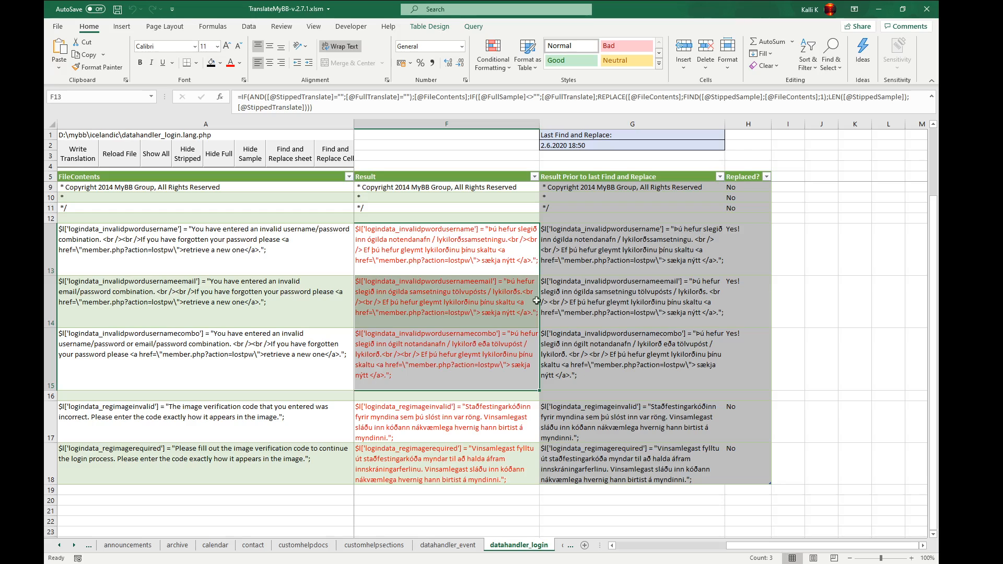
click(592, 250)
click(440, 246)
click(552, 254)
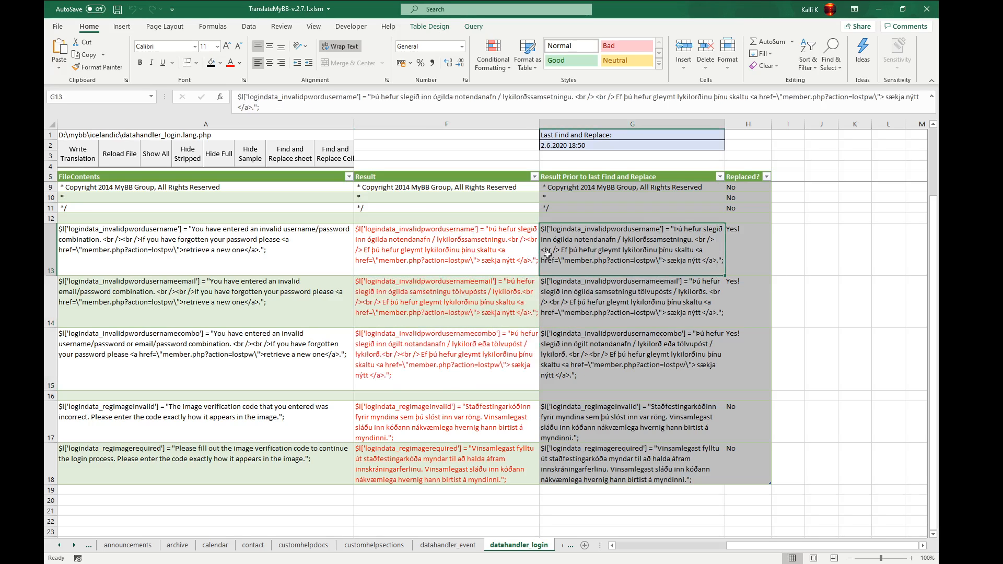
key(Left)
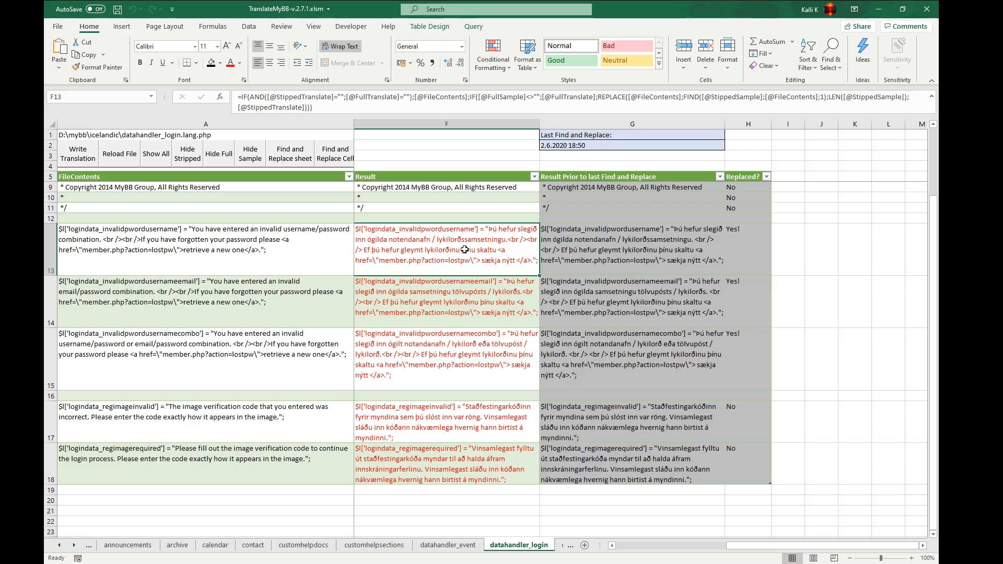
click(596, 239)
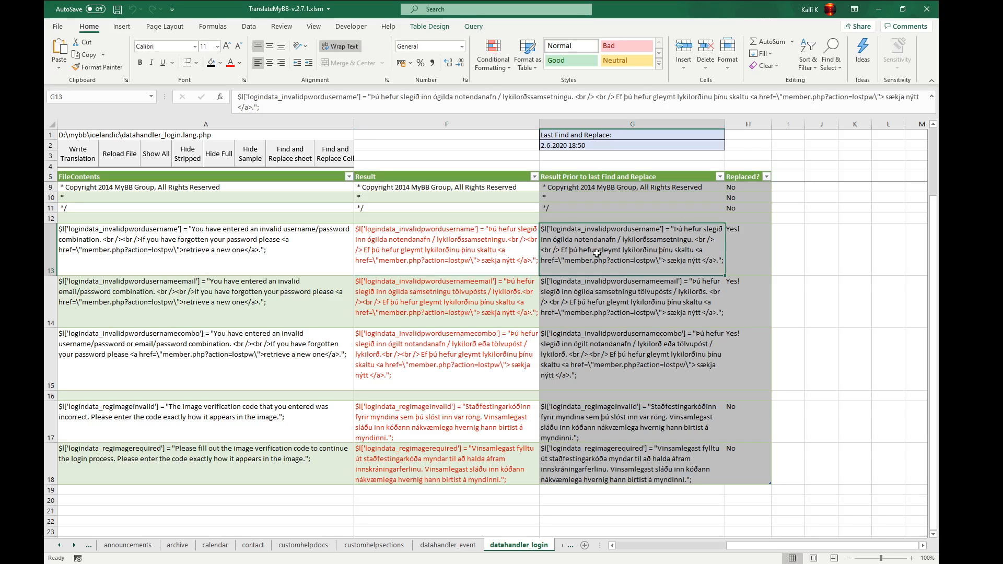
click(398, 245)
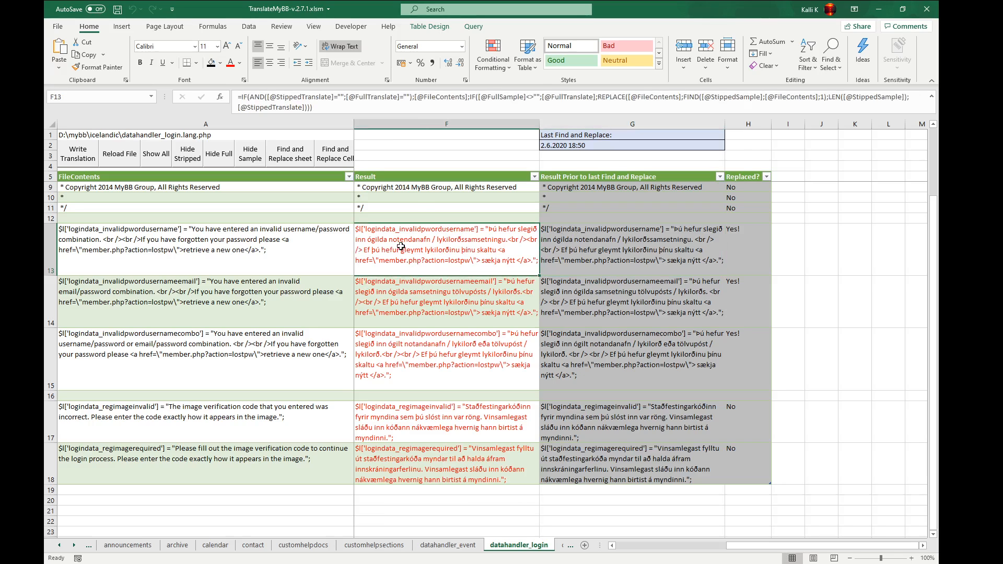
click(643, 259)
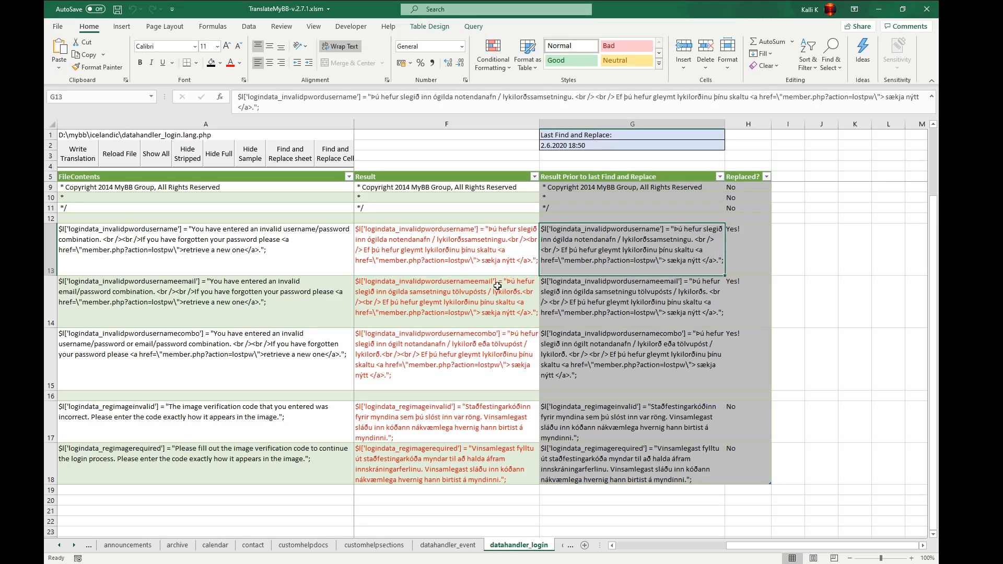
- Inspect the tag spacing in the cleaned StippedTranslate text of C13 and C15
drag(739, 545, 630, 545)
click(649, 241)
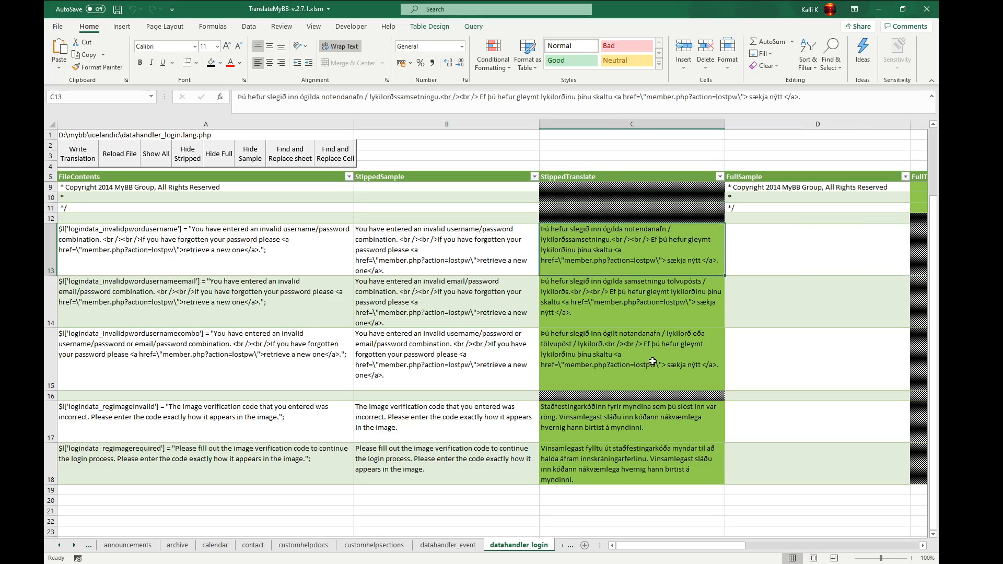
double_click(631, 238)
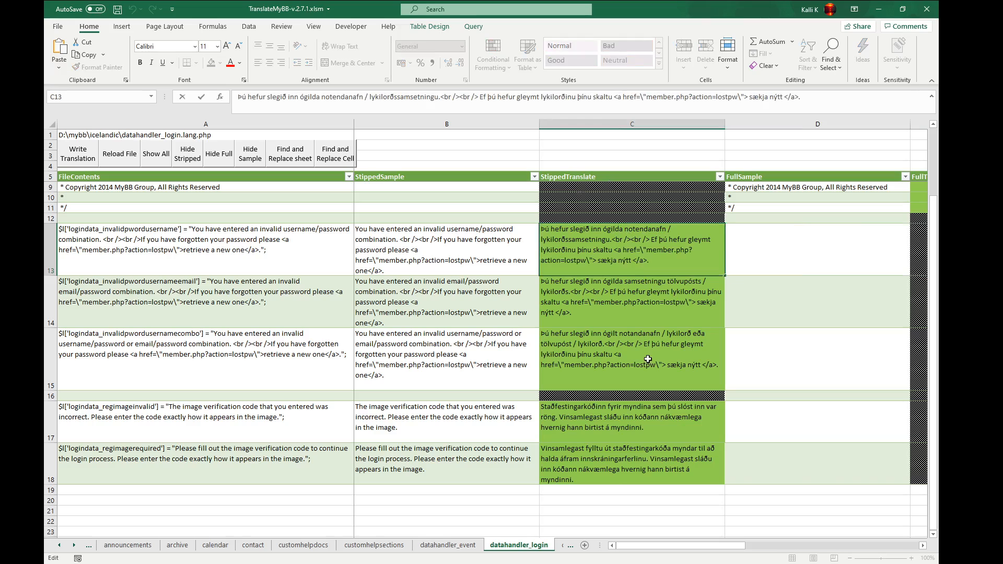
click(624, 346)
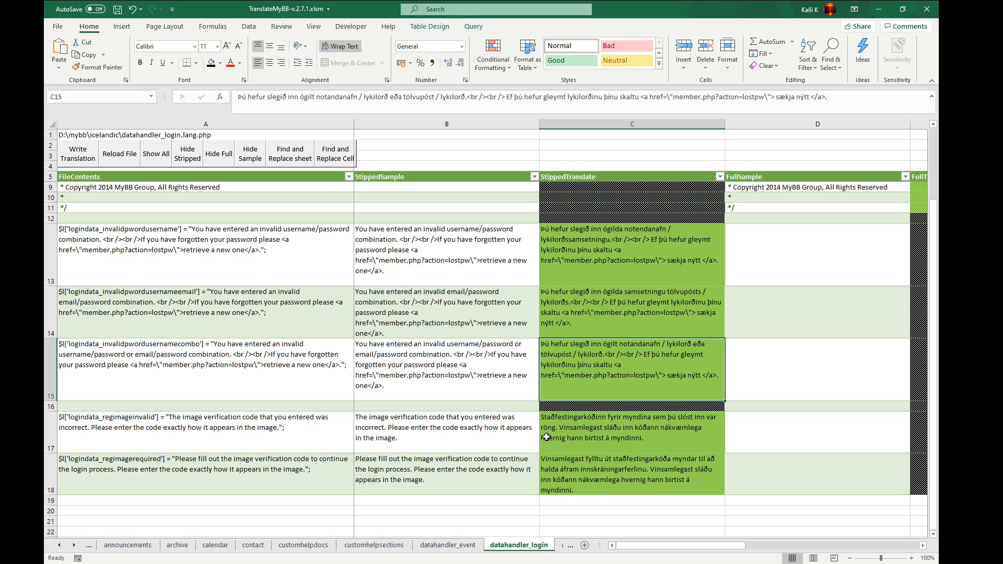
- Compare the sample and translated text in rows 17 and 18, and examine the closing link tag in C15
click(481, 428)
drag(612, 436, 516, 462)
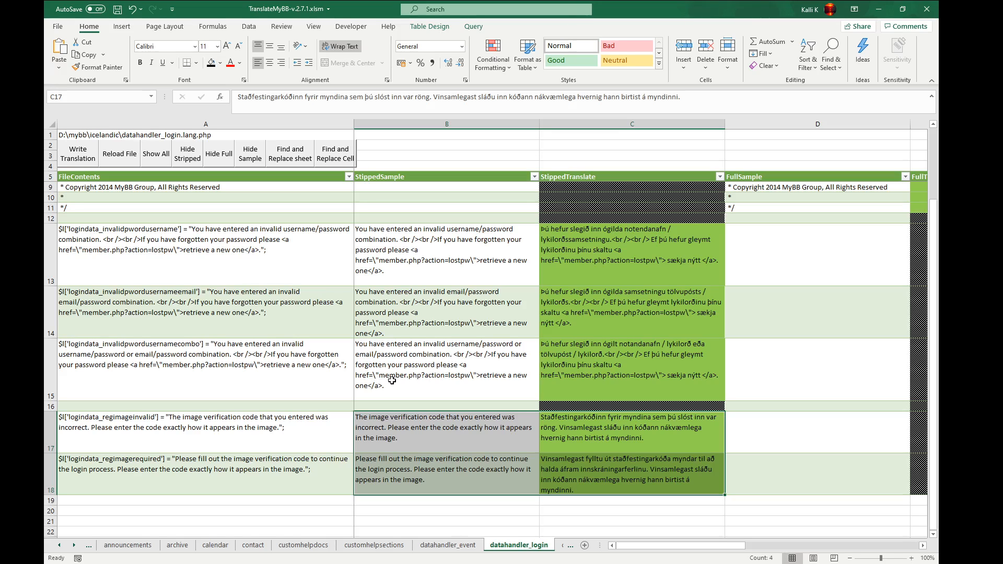
double_click(670, 391)
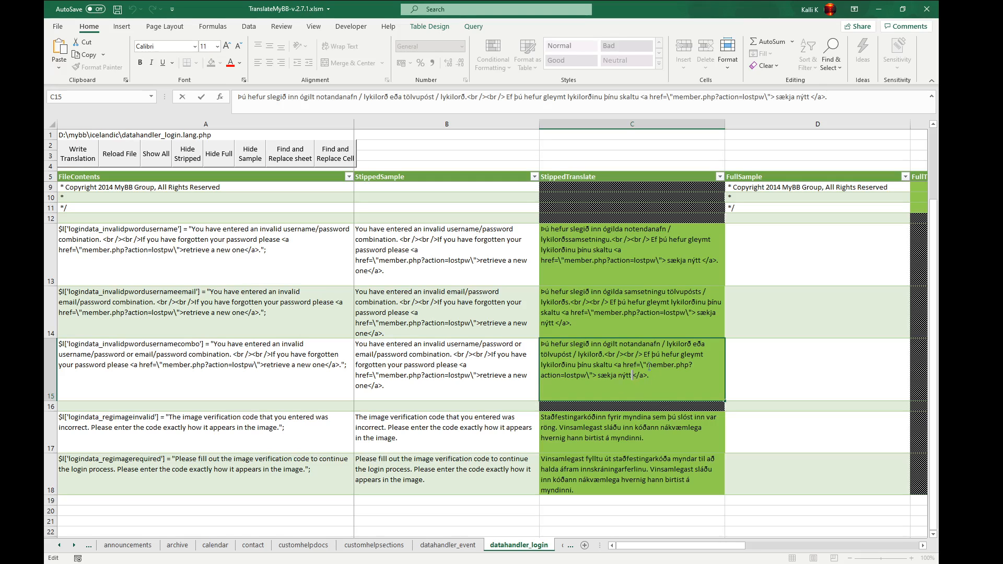
click(632, 433)
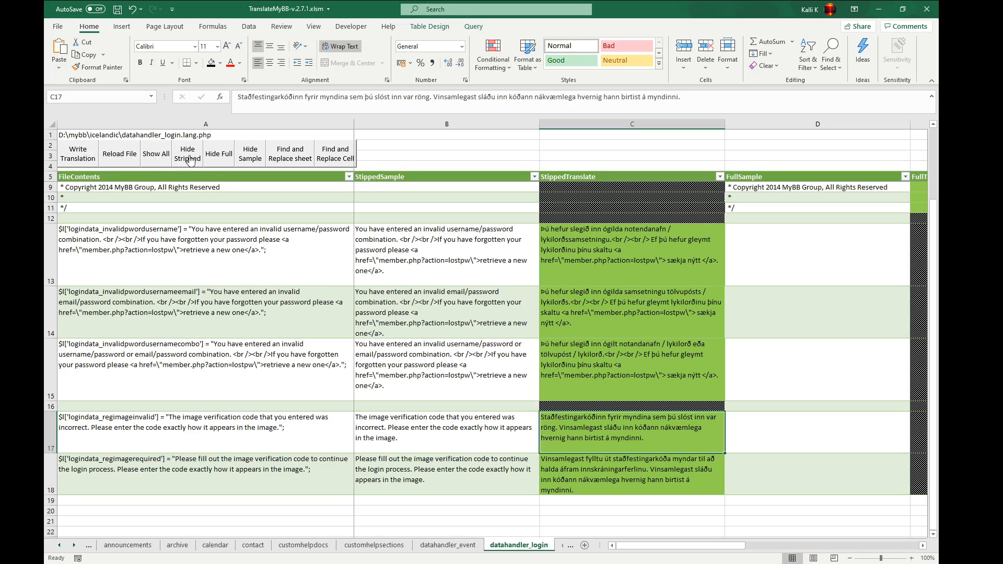
- Hide the StippedSample and StippedTranslate columns on the datahandler_login sheet
drag(446, 123, 632, 124)
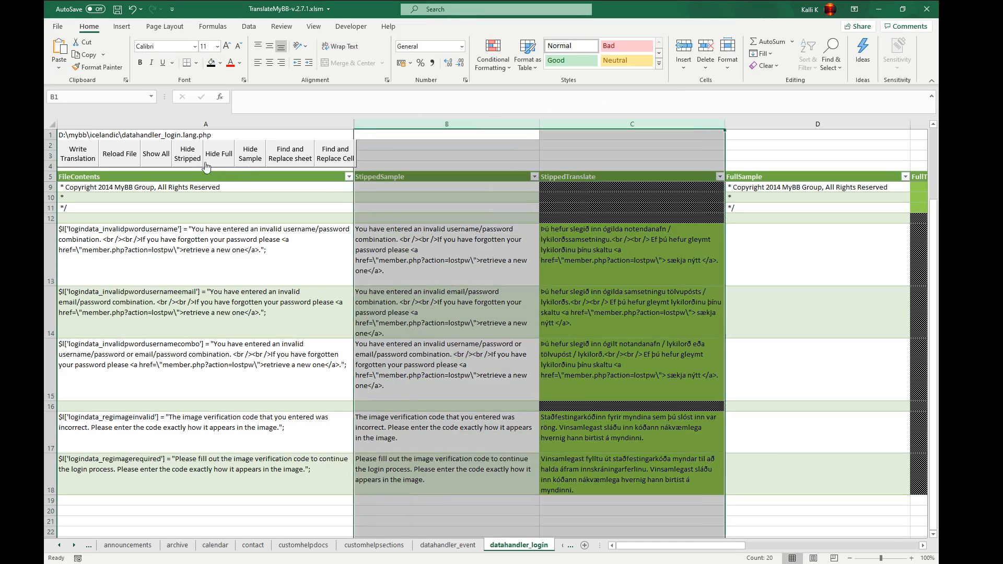
click(820, 119)
drag(820, 118, 865, 111)
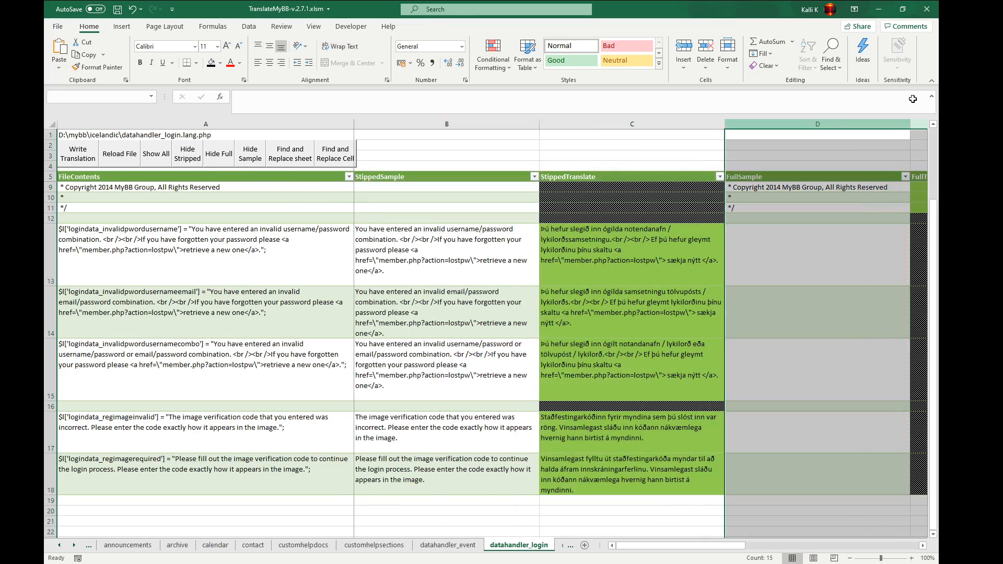
drag(876, 560, 874, 560)
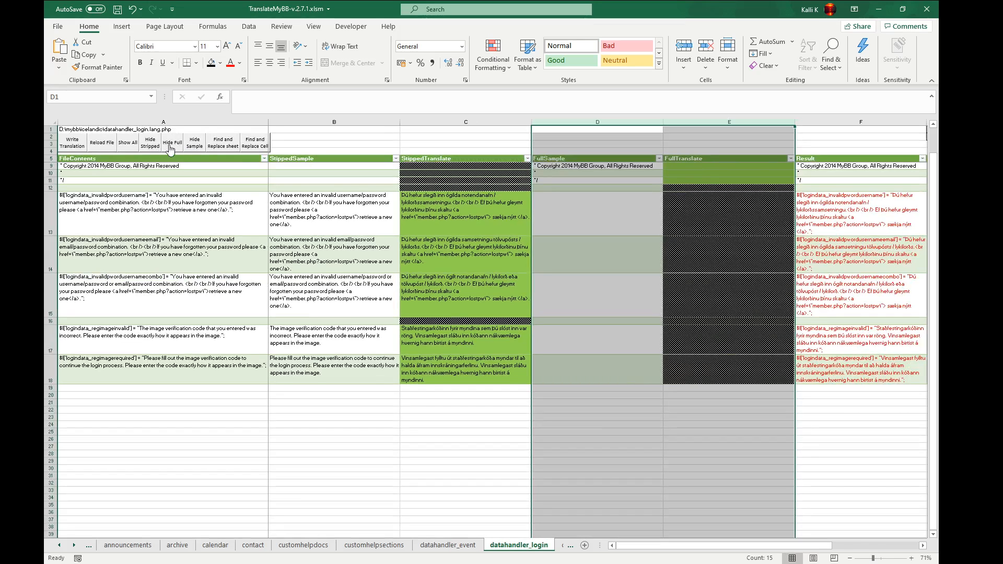
click(152, 150)
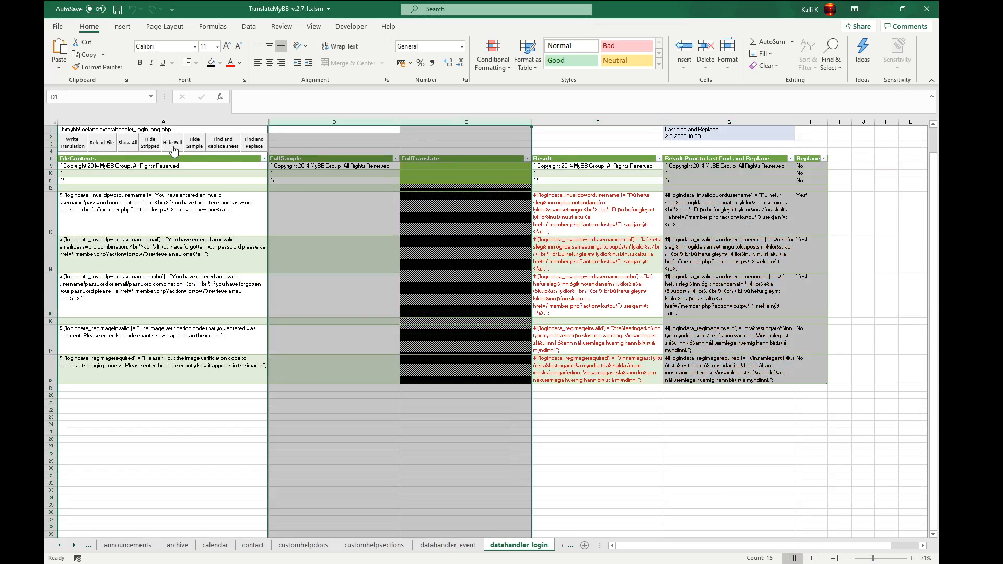
- Hide the FullSample and FullTranslate columns and compare row 13's FileContents, Result and Result Prior to last Find and Replace cells
click(174, 149)
click(232, 367)
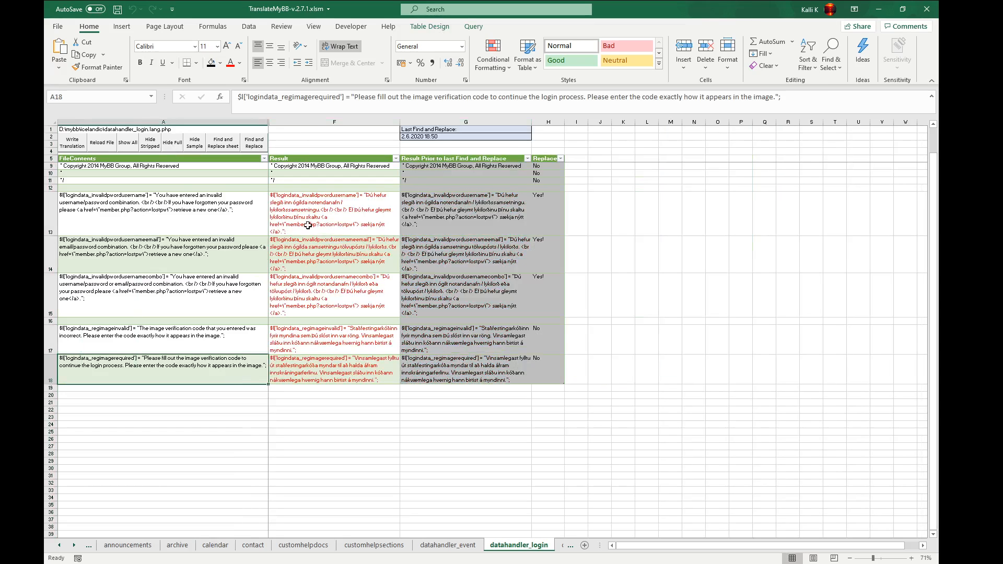
click(136, 204)
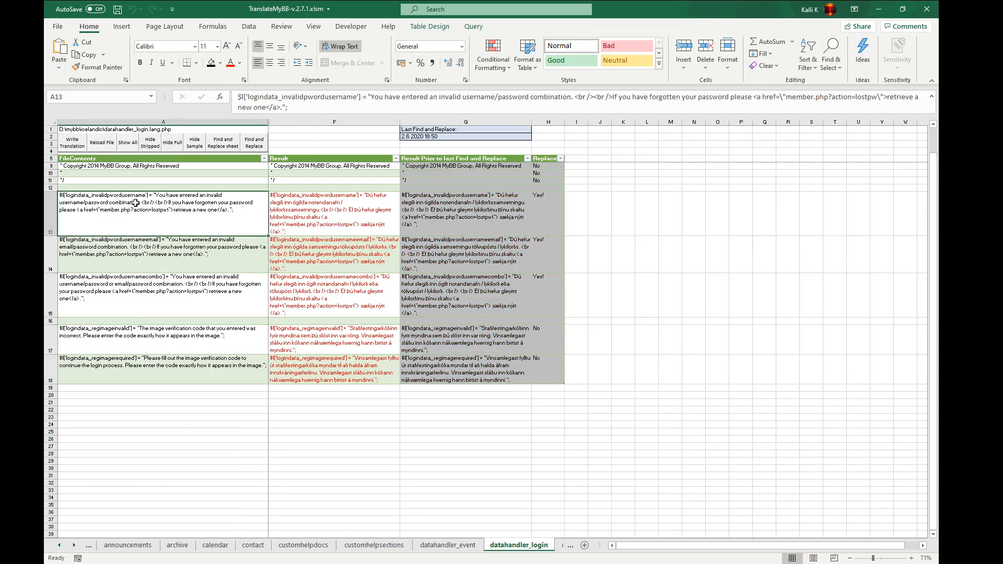
click(306, 208)
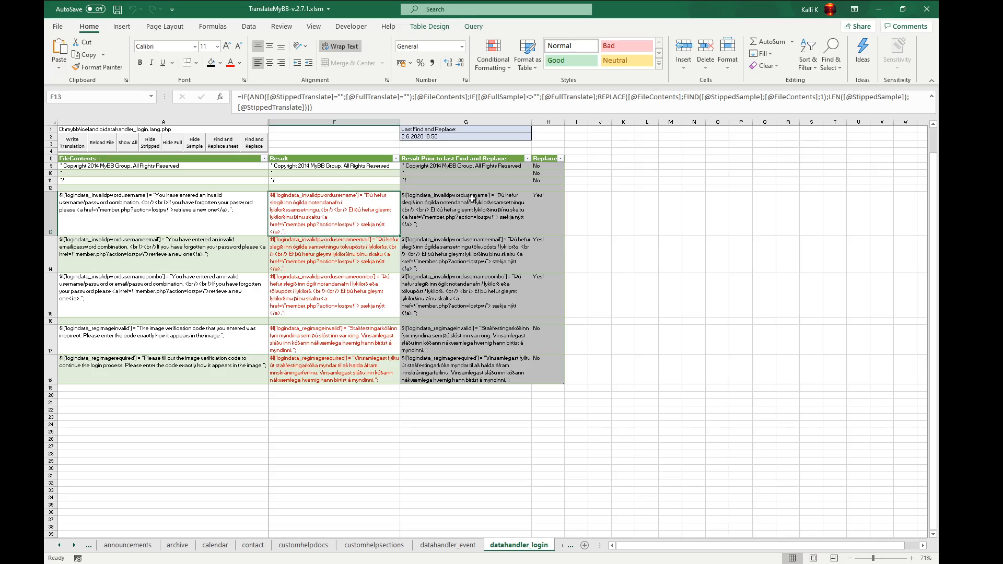
click(473, 230)
- Inspect the Replace flags in column H for rows 13 to 15
click(541, 198)
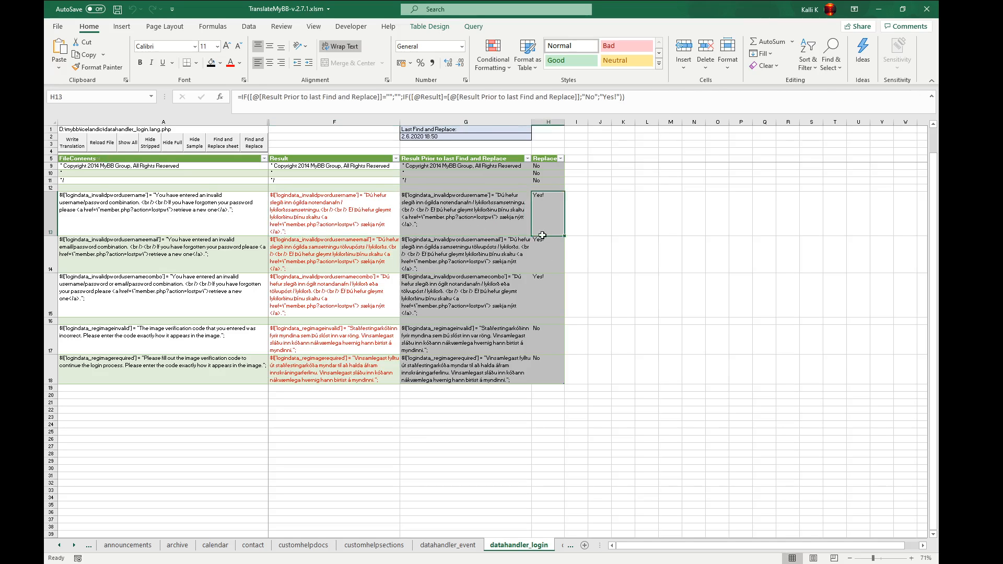
click(548, 262)
click(546, 288)
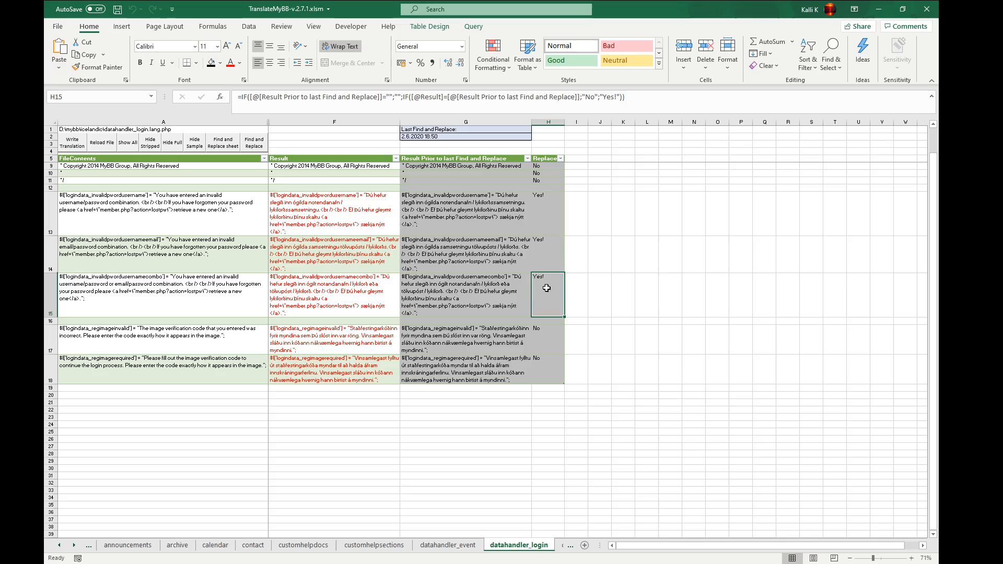
click(548, 241)
click(545, 201)
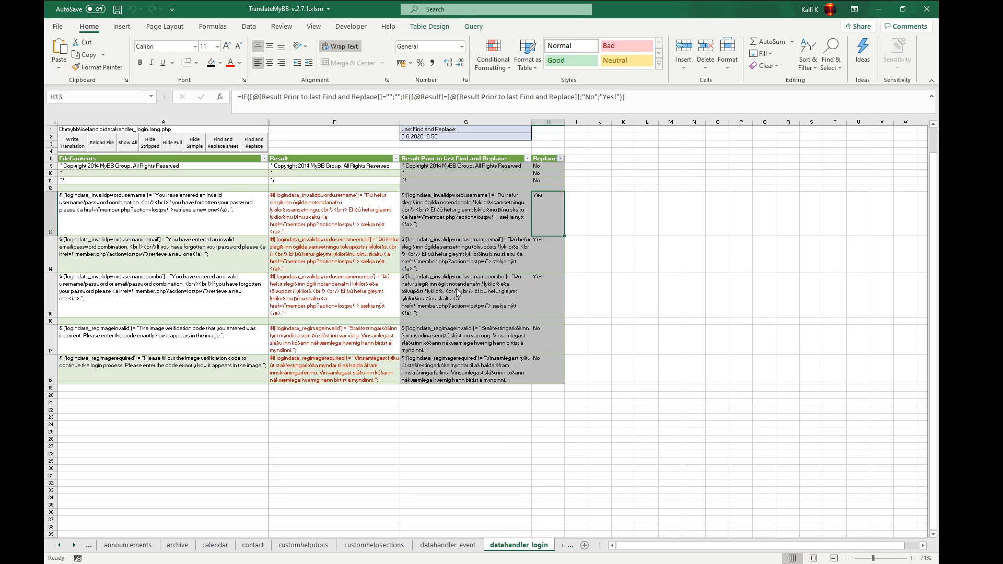
- Filter the Replace column to show only the Yes! rows and select their Replace cells
click(494, 362)
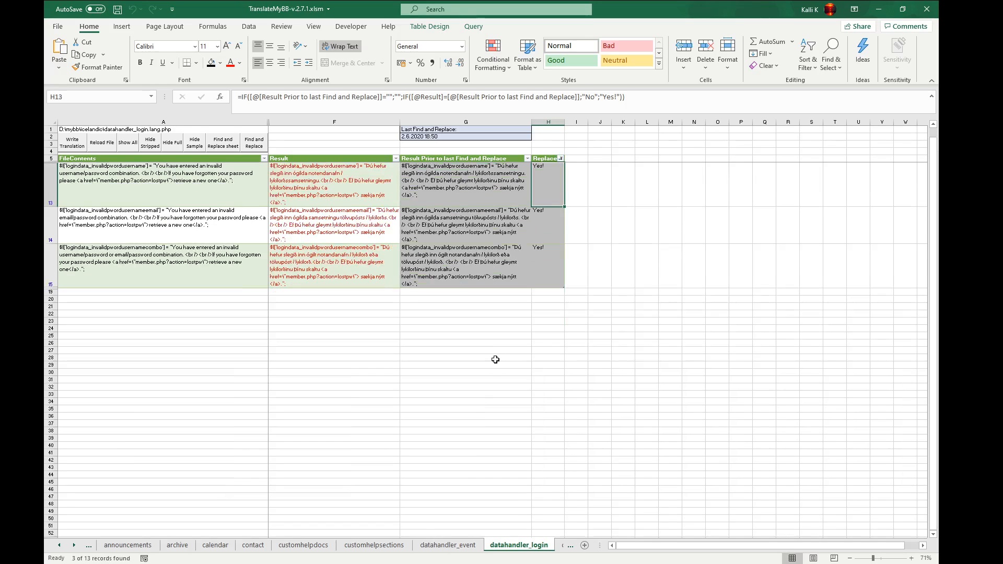
click(620, 321)
click(550, 257)
drag(550, 257, 549, 167)
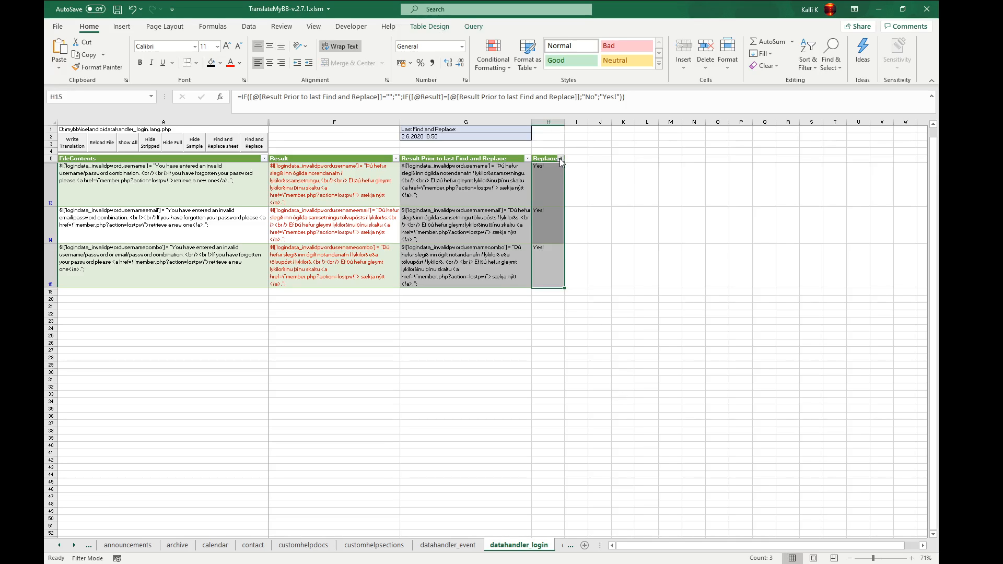
- Remove the filter from the Replace column and deselect the Replace cells
click(458, 268)
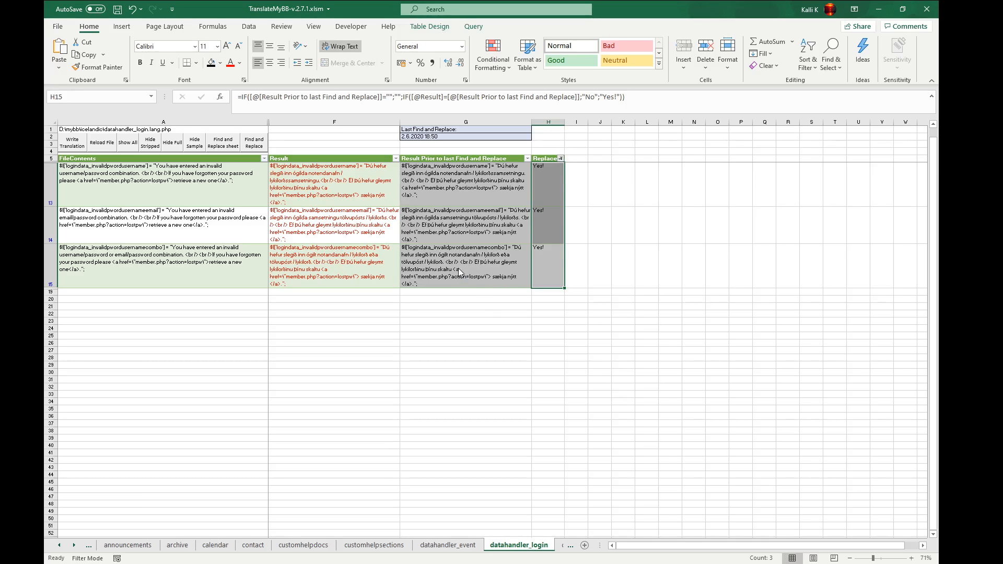
click(492, 360)
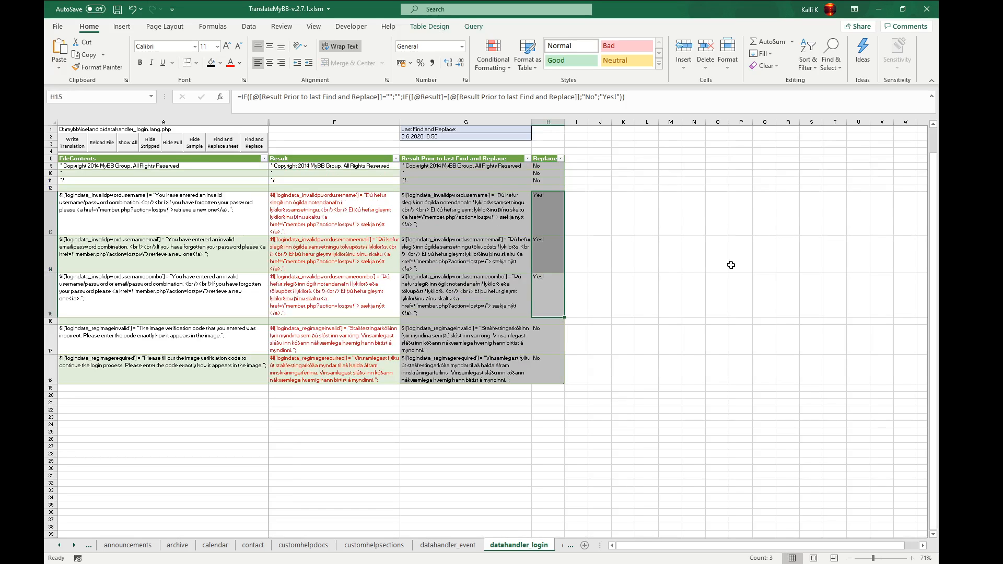
click(663, 250)
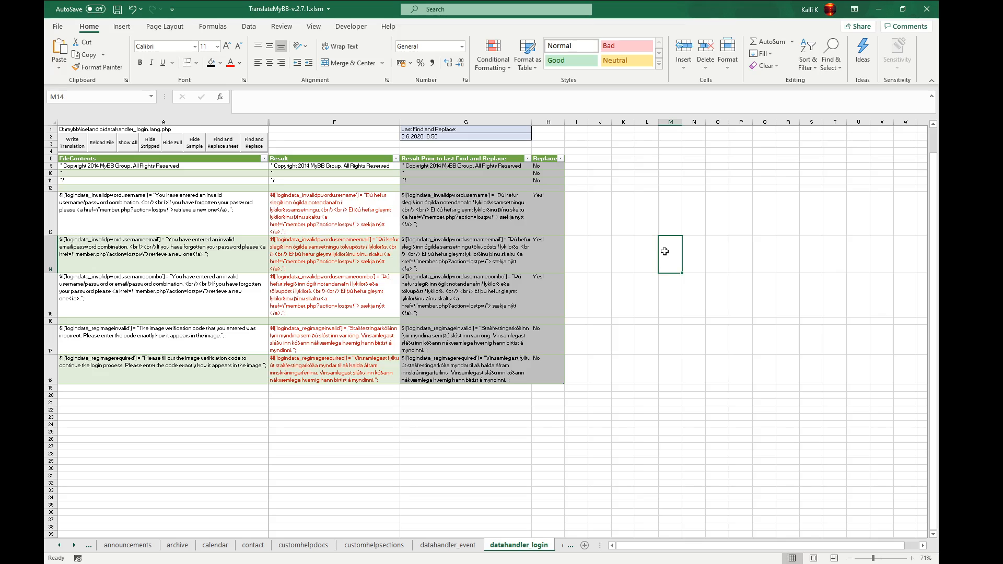
- Check the Last Find and Replace timestamp and run the single-cell Find and Replace on Result cell F14
click(434, 137)
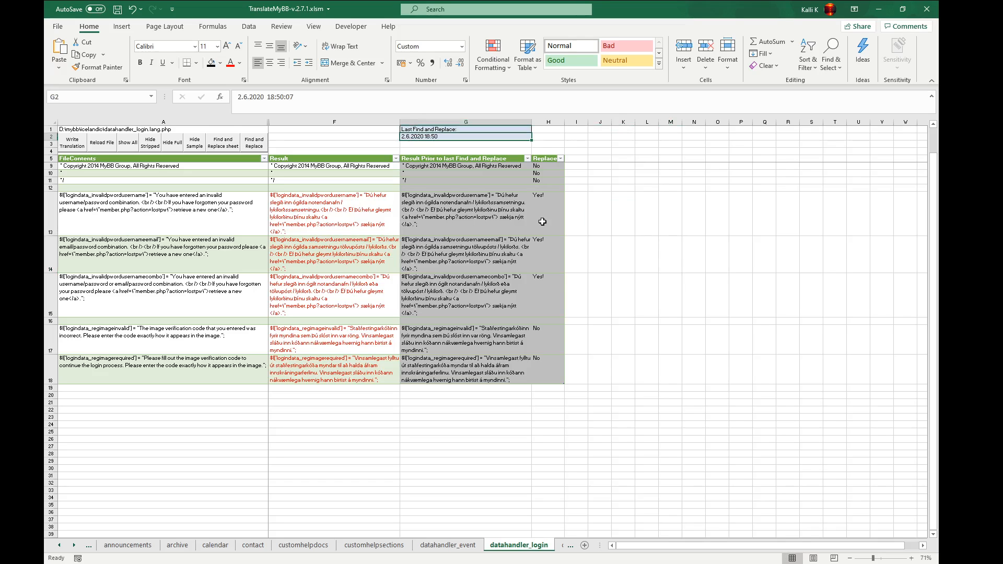
click(309, 256)
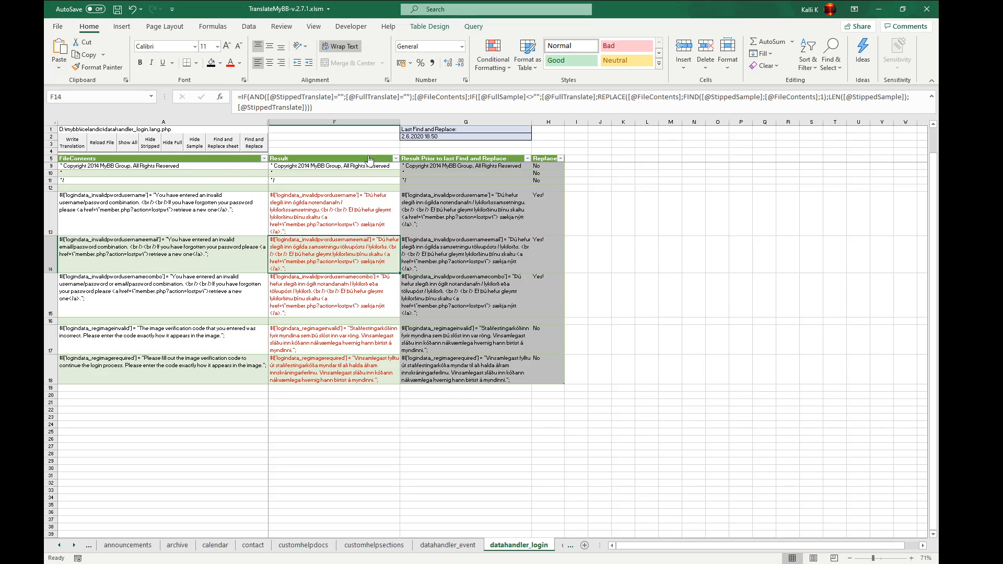
click(255, 142)
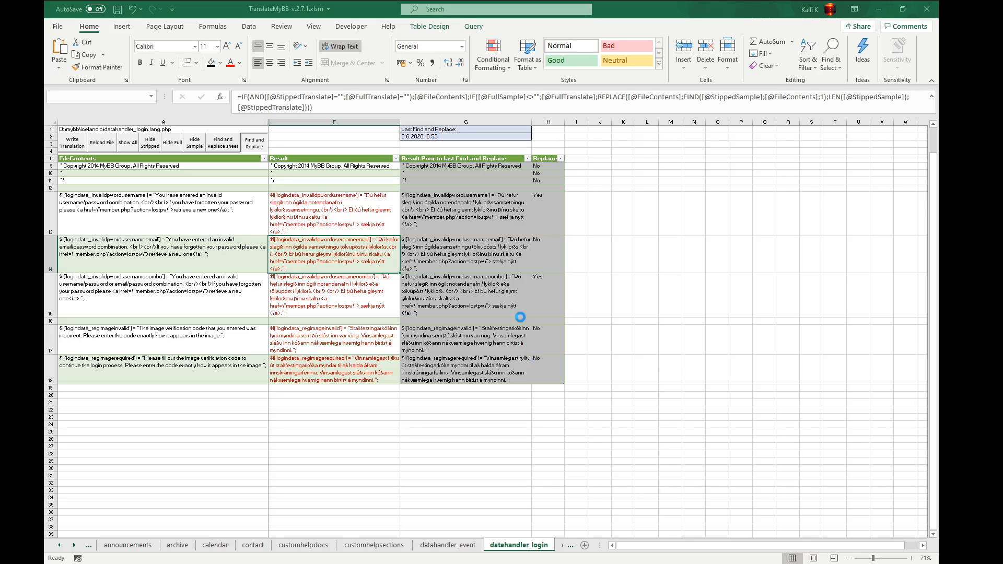
- Compare row 14's Result with its prior result and check the flags down the Replace column
click(544, 245)
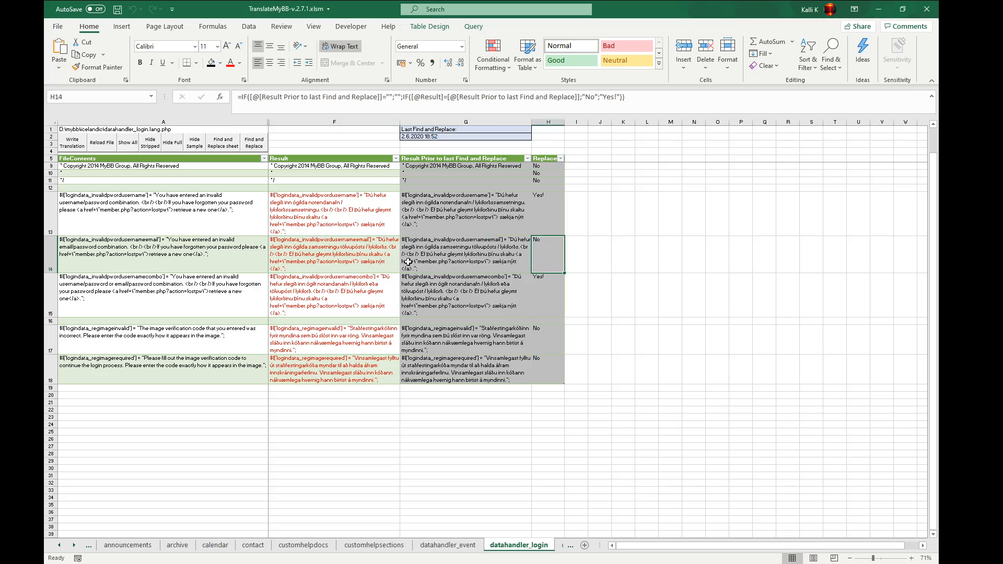
click(462, 256)
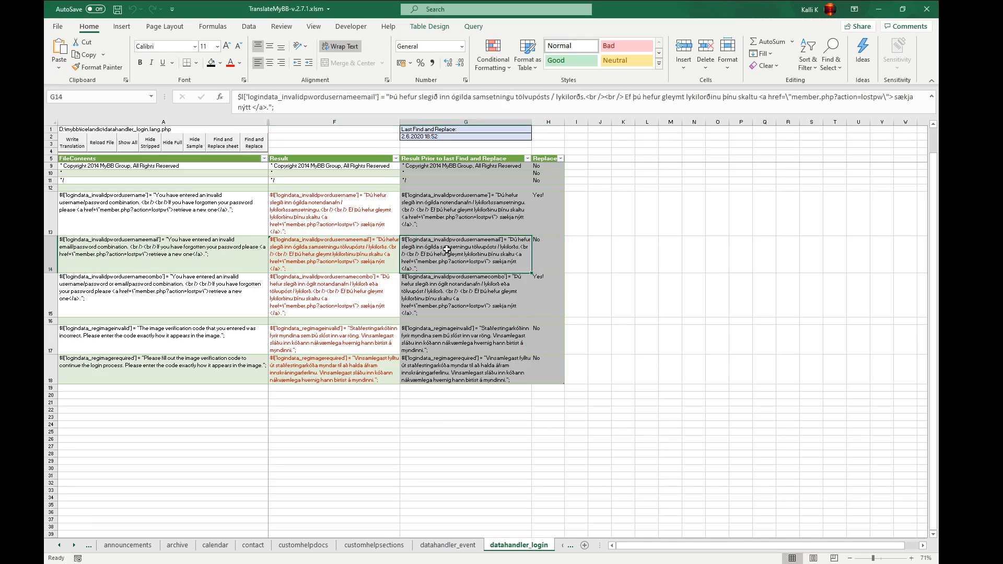
click(338, 253)
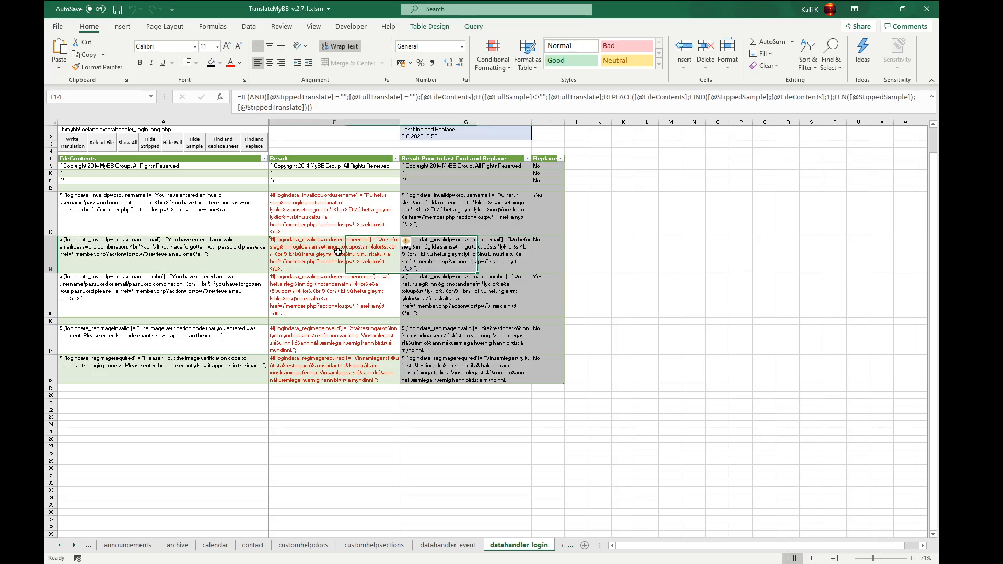
click(434, 254)
click(554, 244)
drag(552, 166, 555, 372)
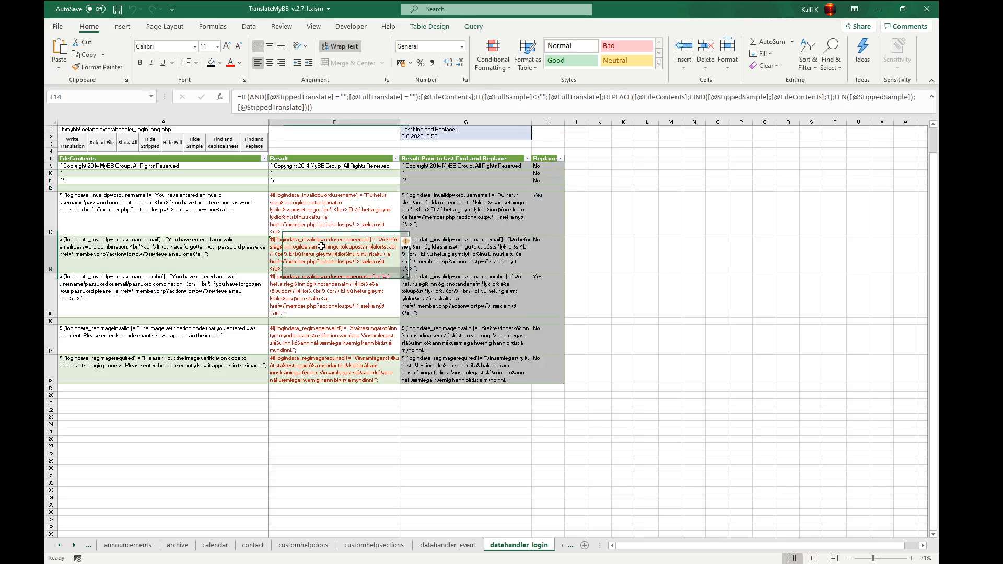
- Compare the Result cells with the Result Prior to last Find and Replace cells across rows 13 to 17
click(365, 263)
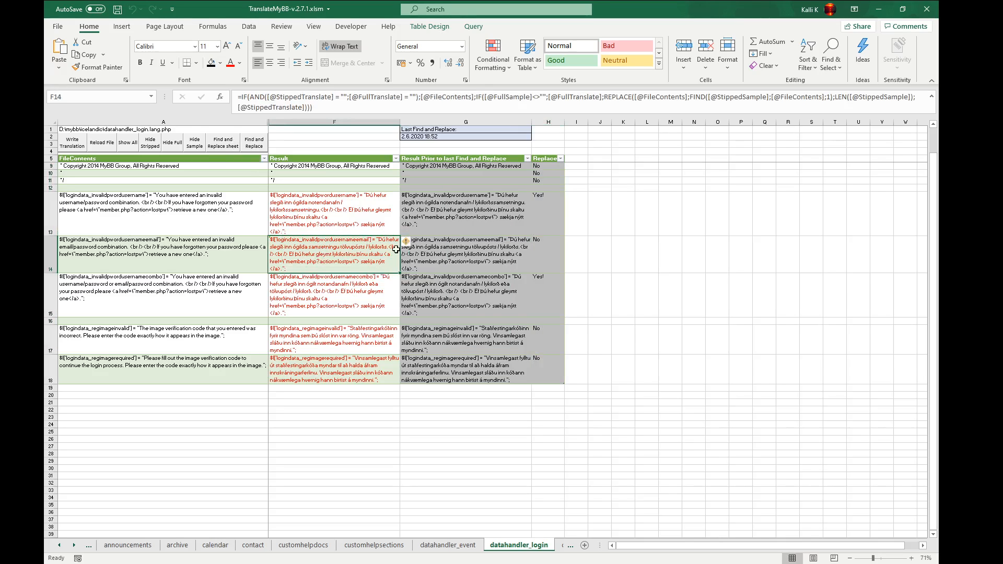
click(444, 256)
click(376, 257)
click(377, 215)
click(475, 211)
click(471, 303)
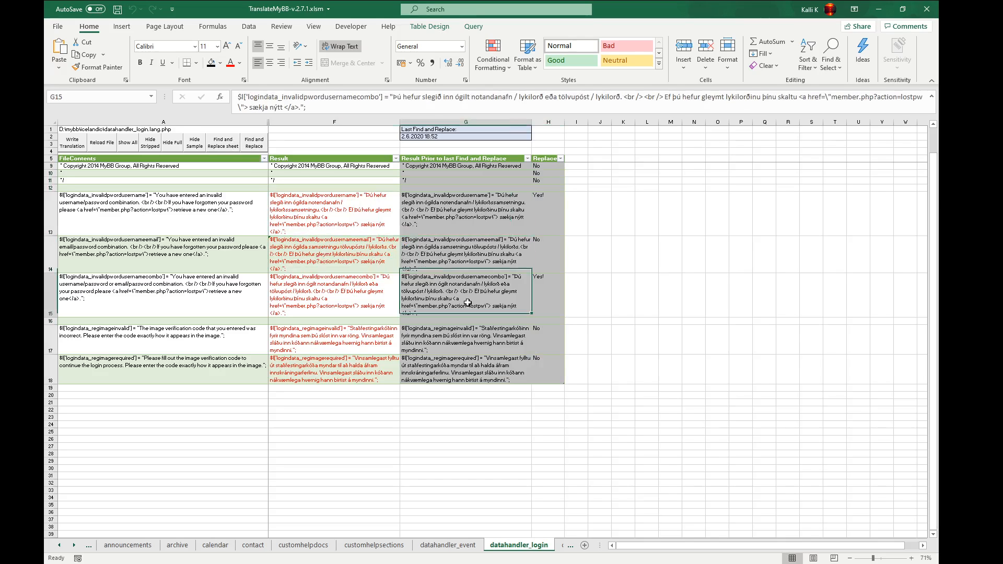
click(362, 313)
click(359, 339)
click(406, 341)
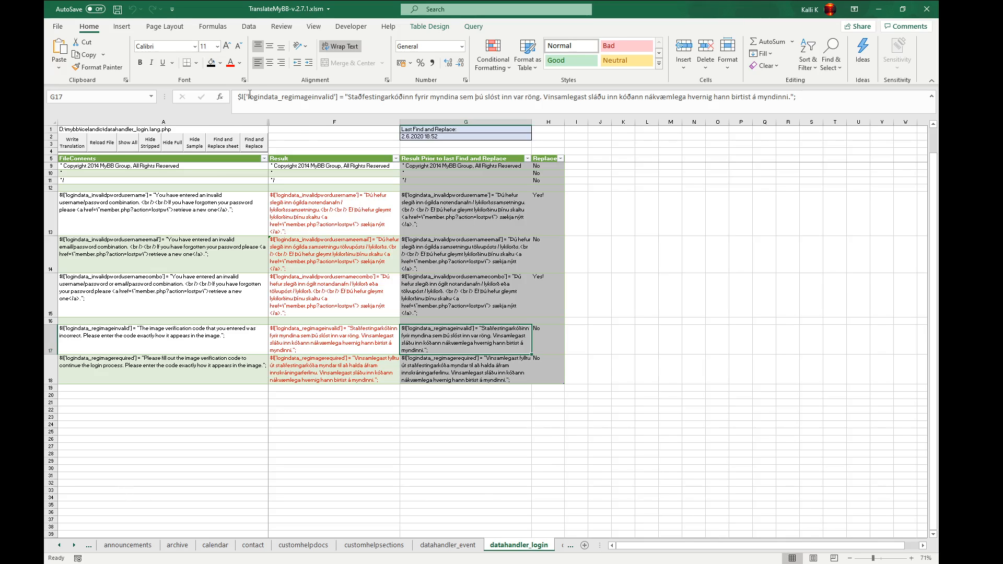
- Show all hidden columns and set the sheet zoom to 59% so the whole table fits
click(128, 150)
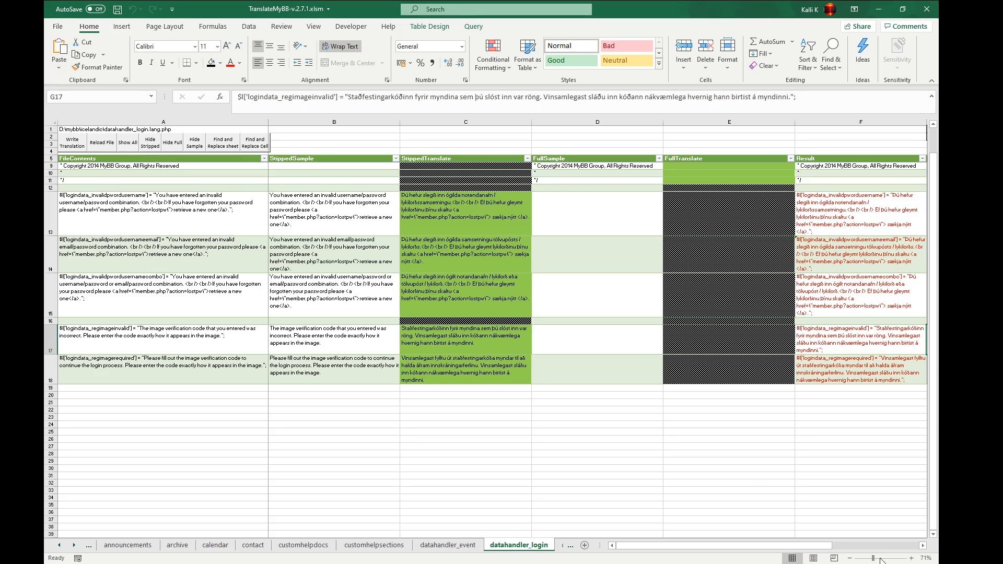
drag(871, 560, 869, 560)
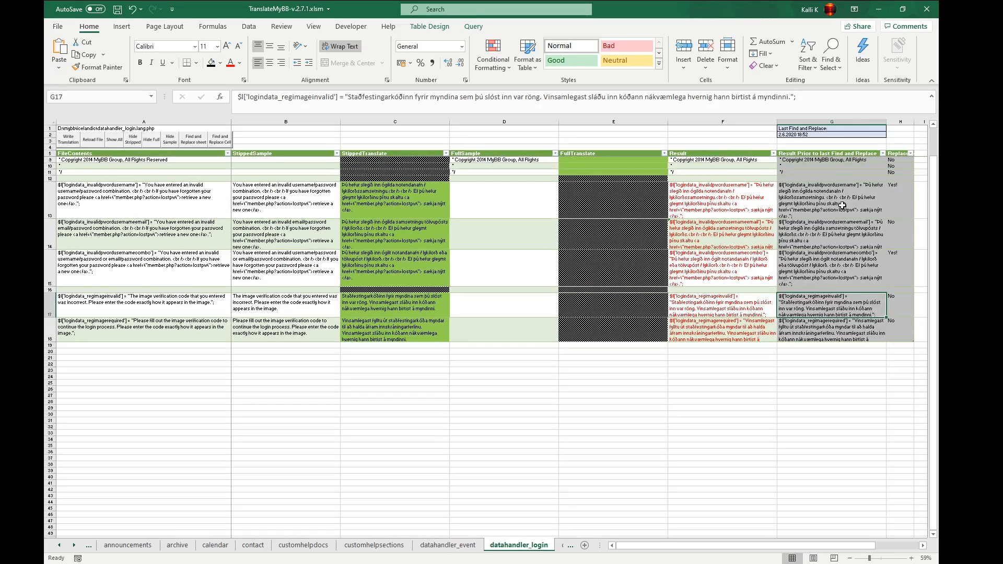
click(917, 151)
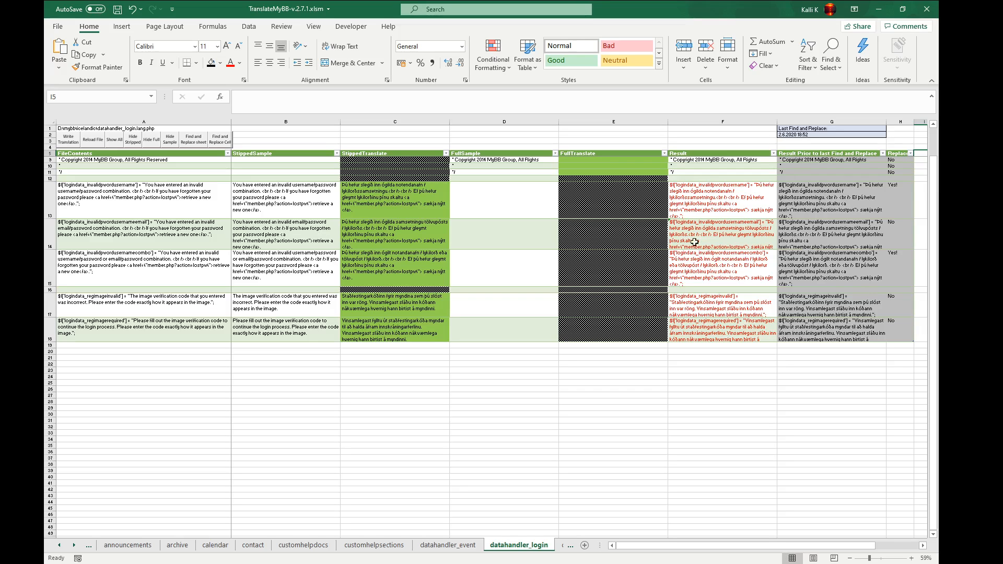
- Examine the Result formula in F13 and the columns of row 13 that it references
click(698, 209)
click(373, 105)
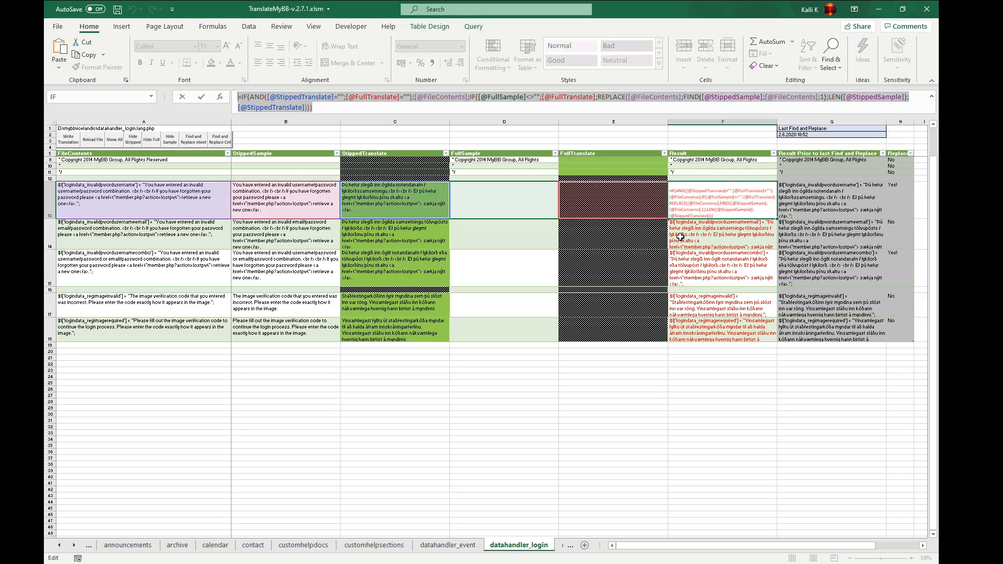
key(Escape)
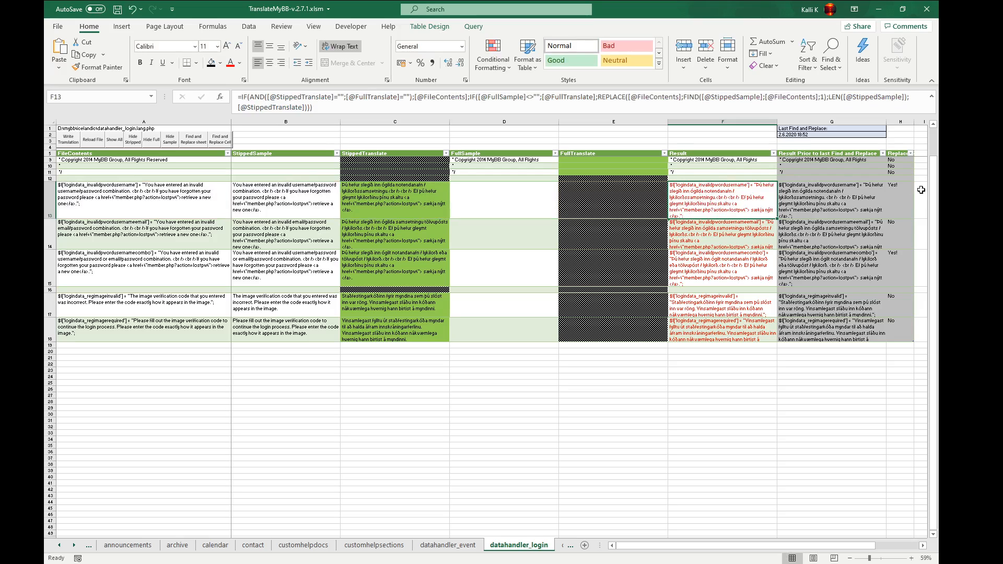
click(921, 190)
drag(920, 153, 917, 347)
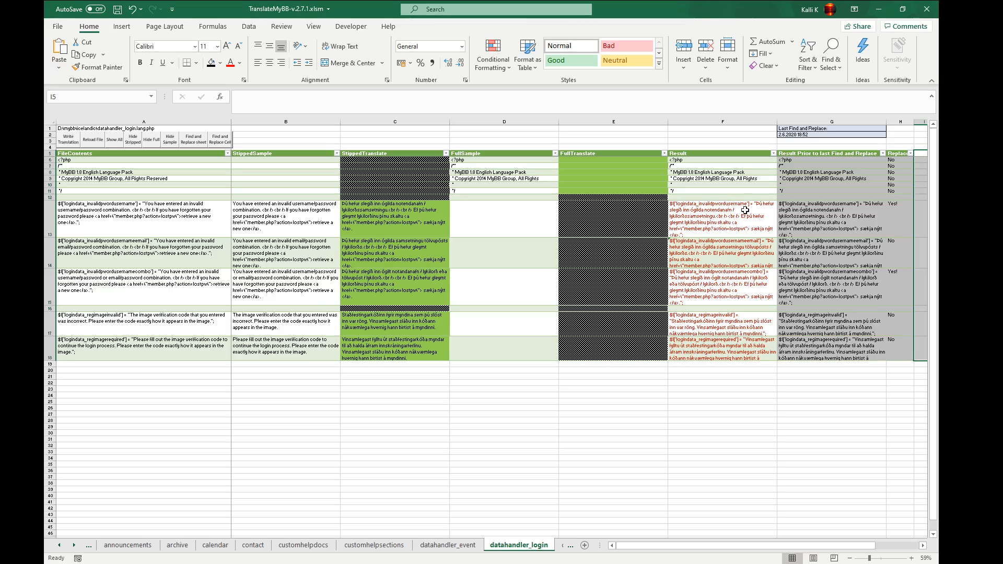
click(682, 210)
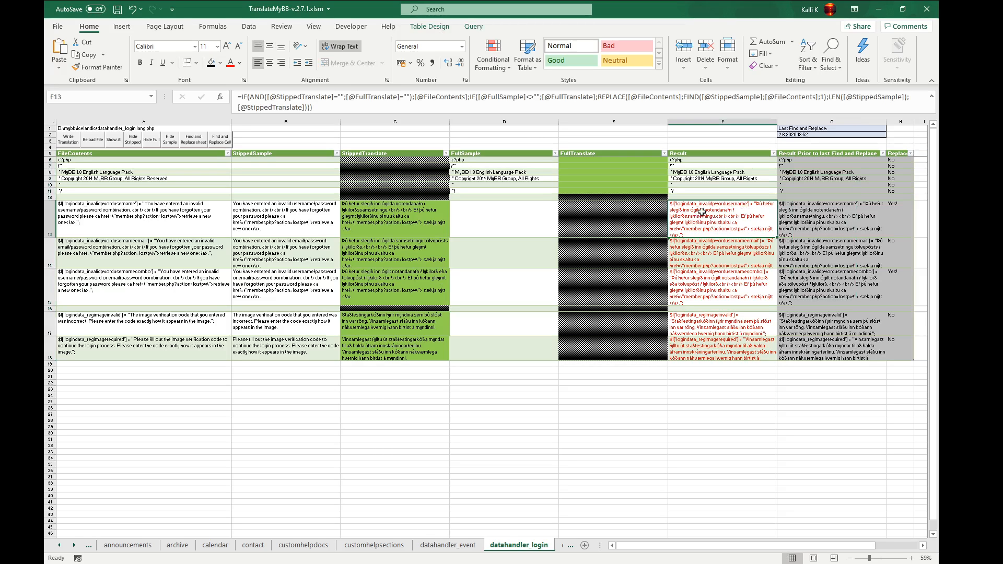
click(356, 106)
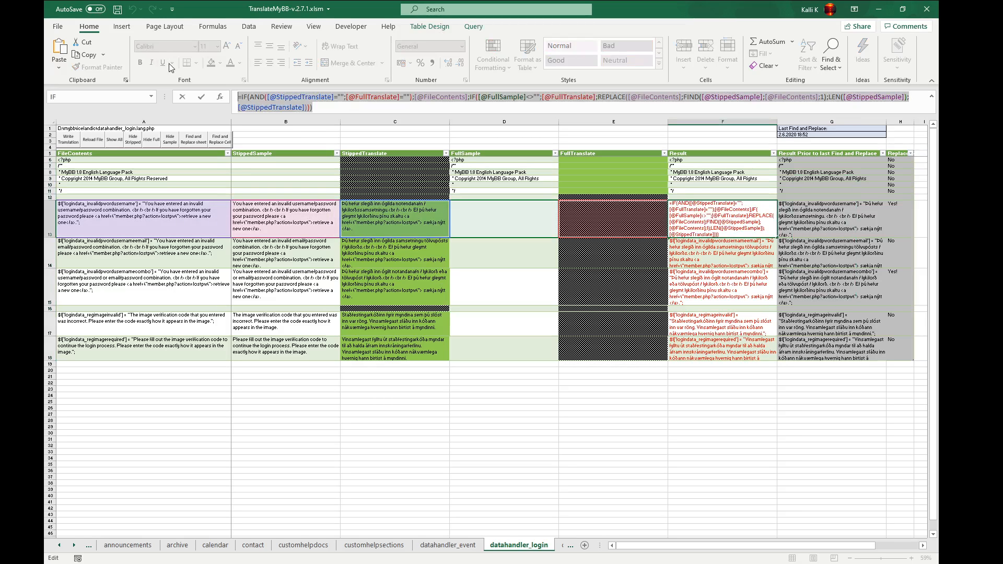
key(Return)
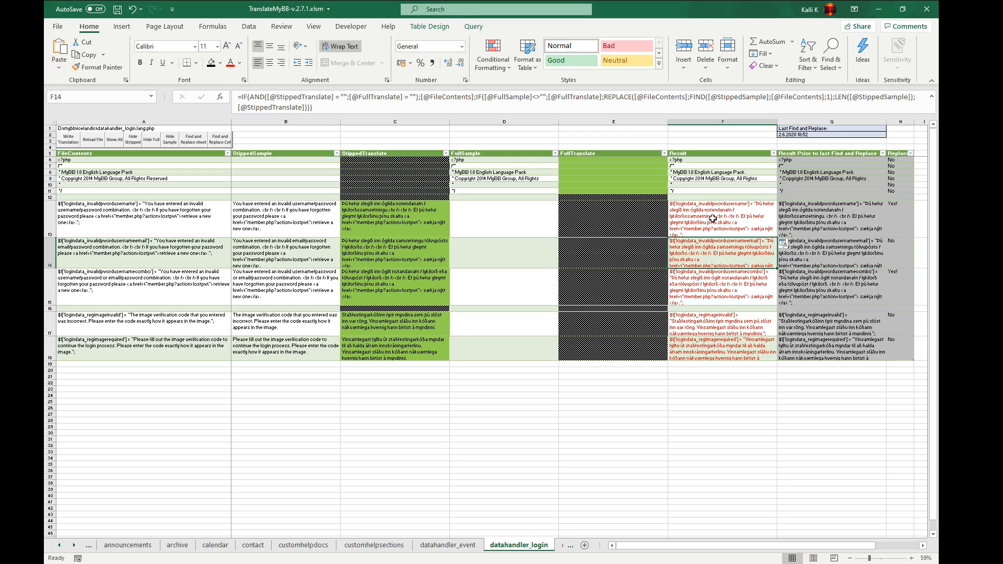
- Compare the StippedTranslate text in C13 with the StippedSample text in B13 and the FileContents line in A13
click(395, 216)
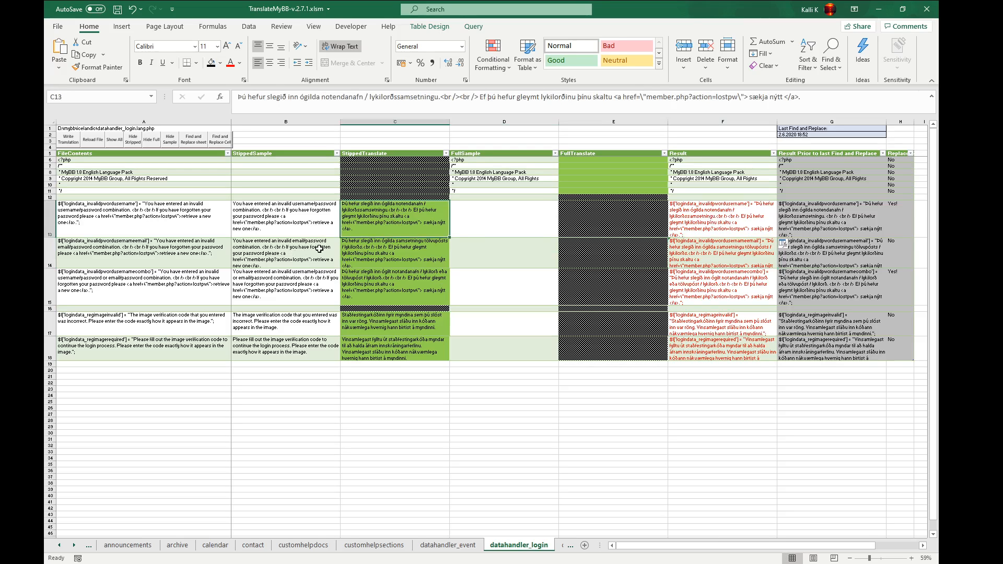
click(266, 218)
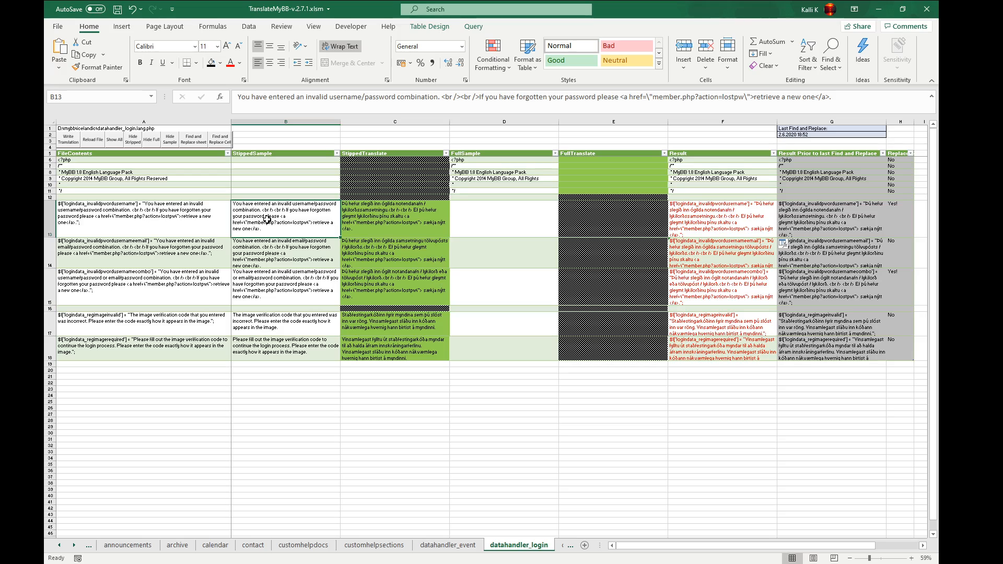
click(160, 215)
click(389, 215)
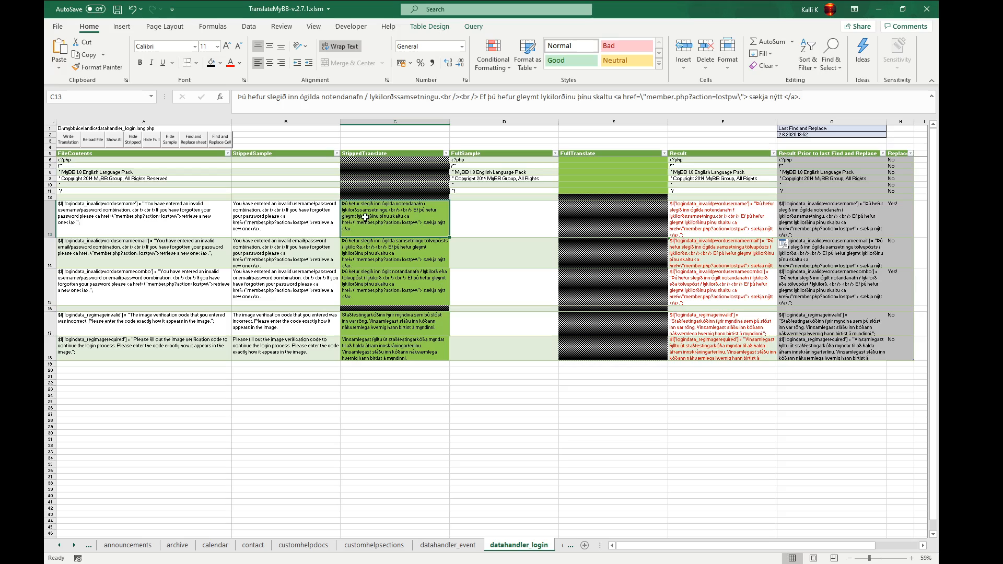
click(73, 209)
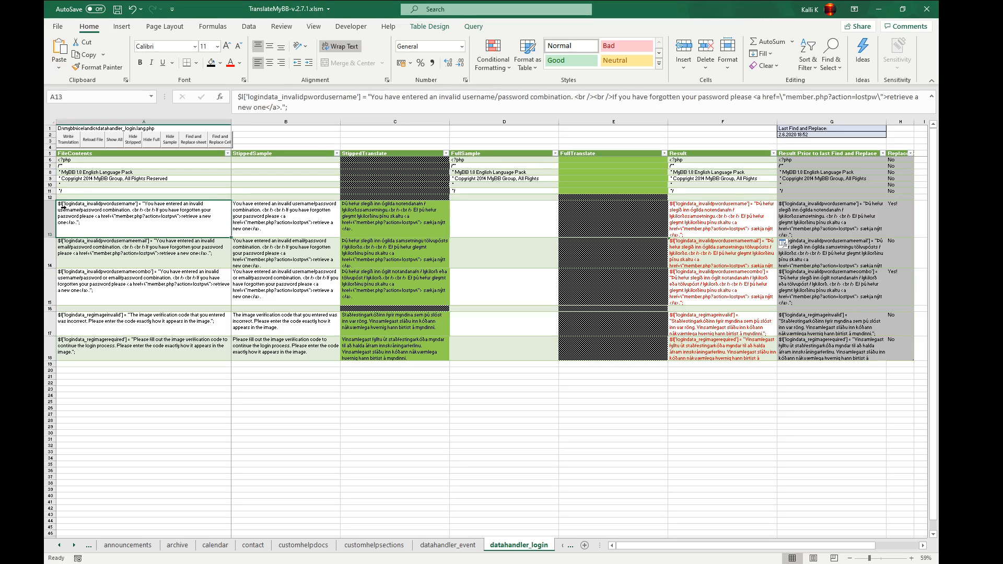
click(389, 212)
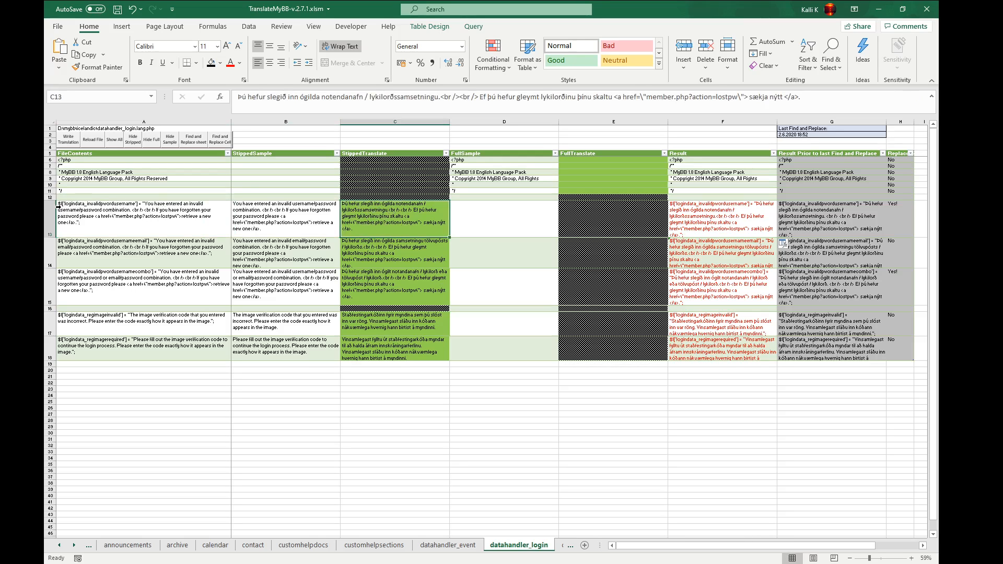
- Examine the variable name in A13 and the Result formulas in rows 13 to 18 of column F
double_click(74, 205)
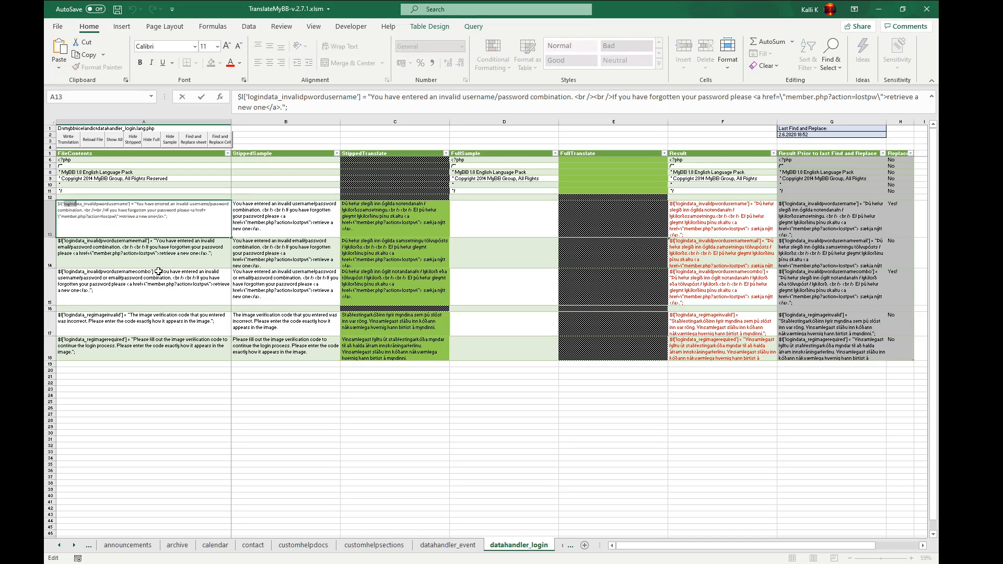
key(Return)
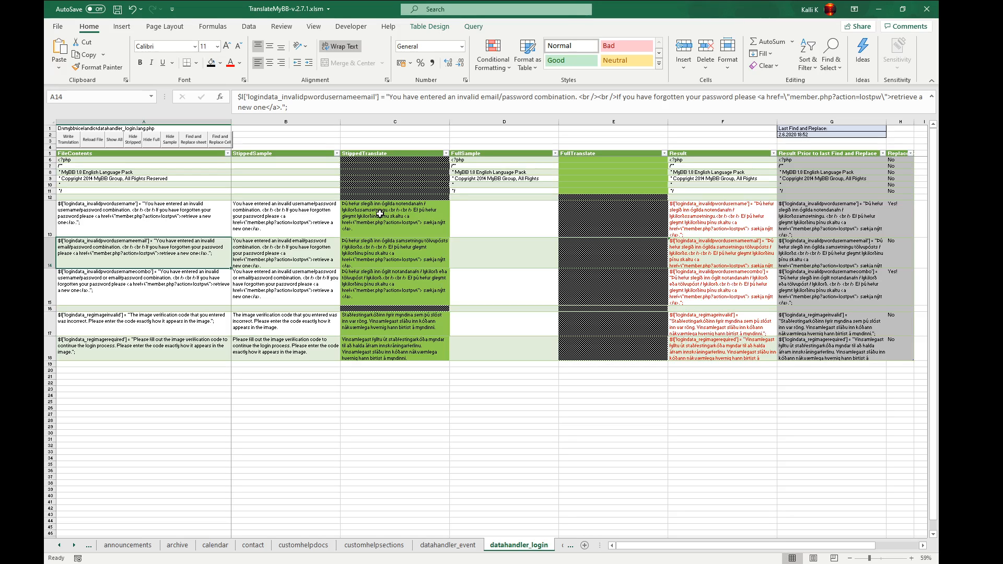
click(732, 211)
click(718, 260)
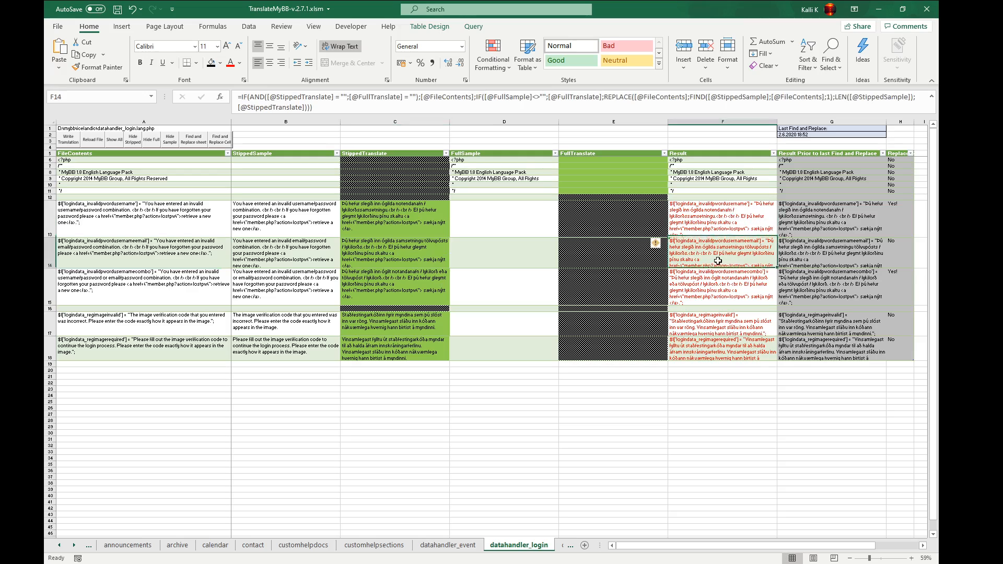
click(710, 291)
click(702, 320)
click(701, 344)
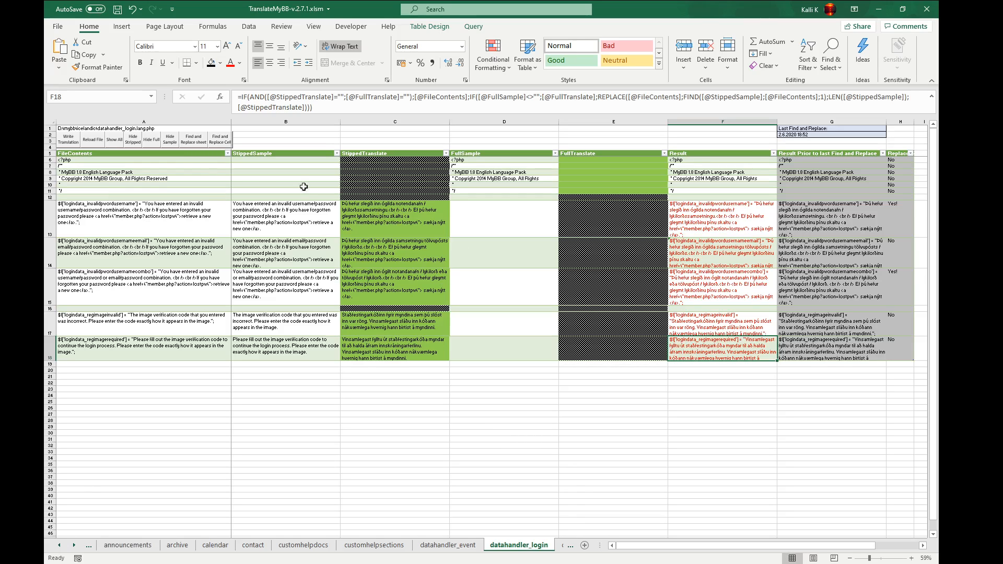
- Hide the StippedSample and FullSample columns on the datahandler_login sheet and review the FileContents and StippedTranslate cells in rows 13 and 14
click(309, 121)
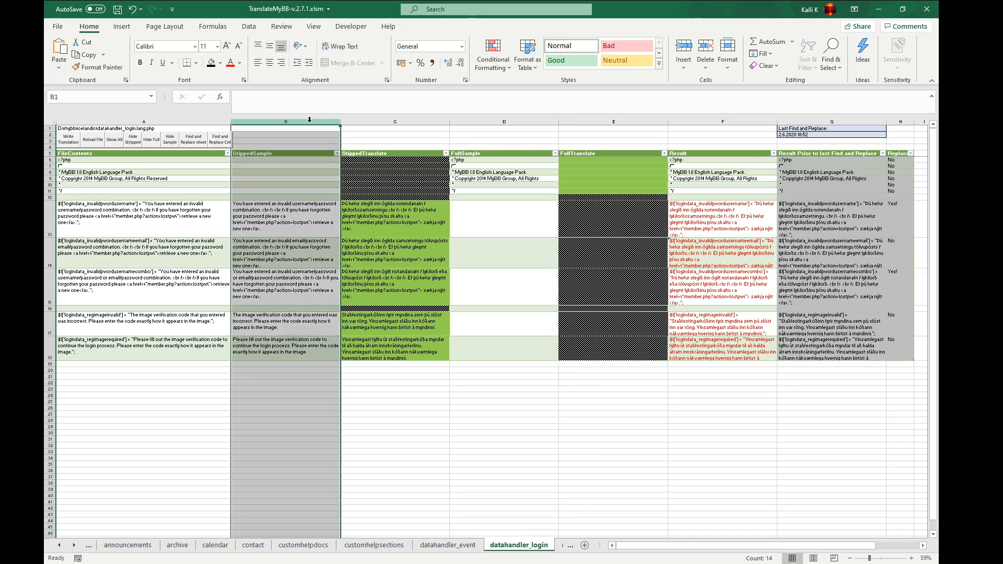
ctrl+click(514, 121)
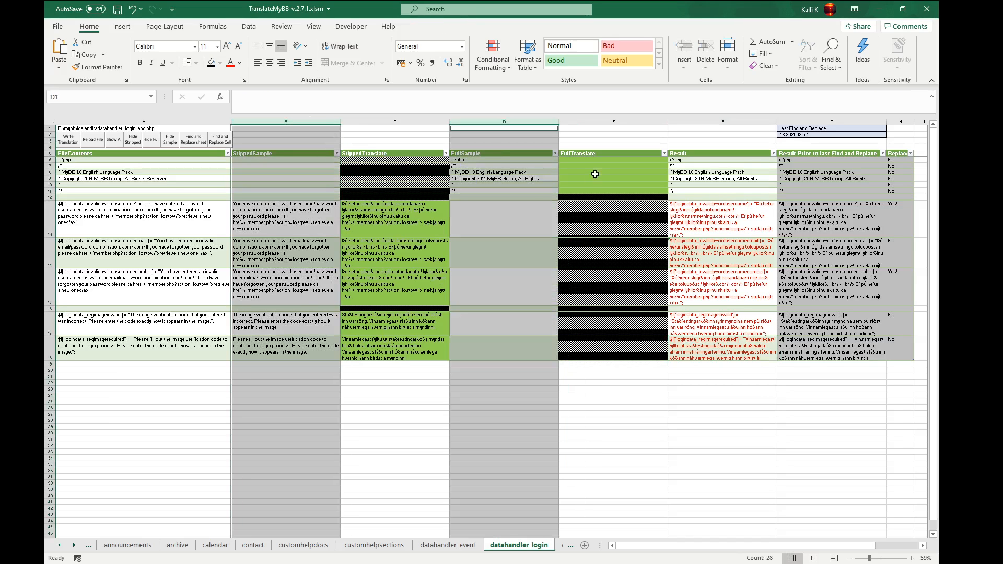
click(169, 143)
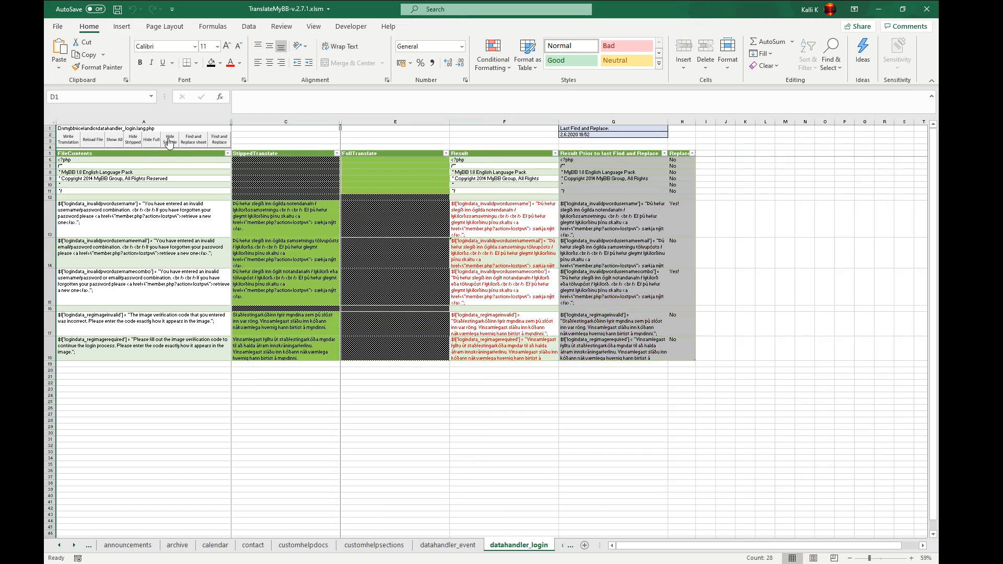
click(265, 215)
click(128, 217)
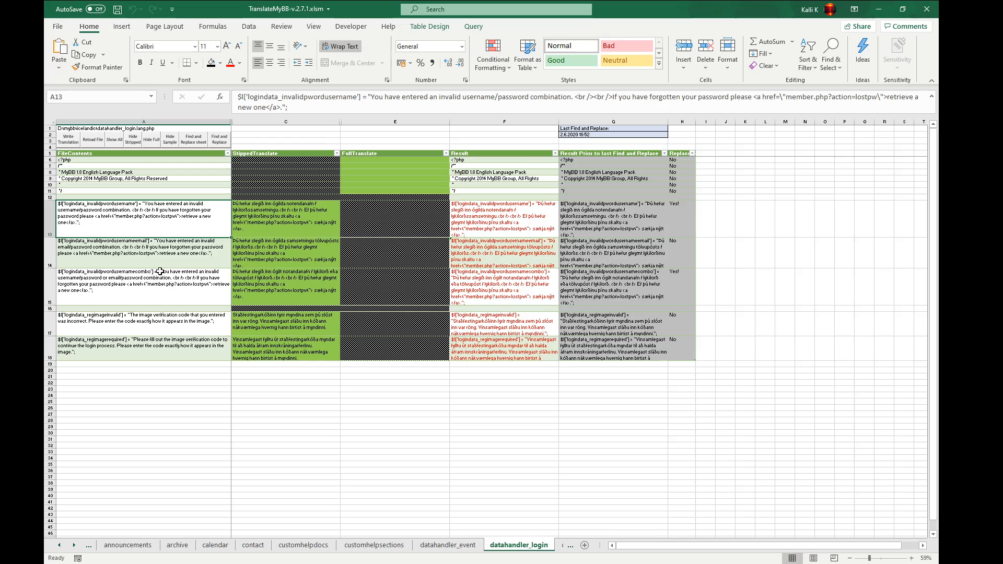
key(Right)
click(197, 253)
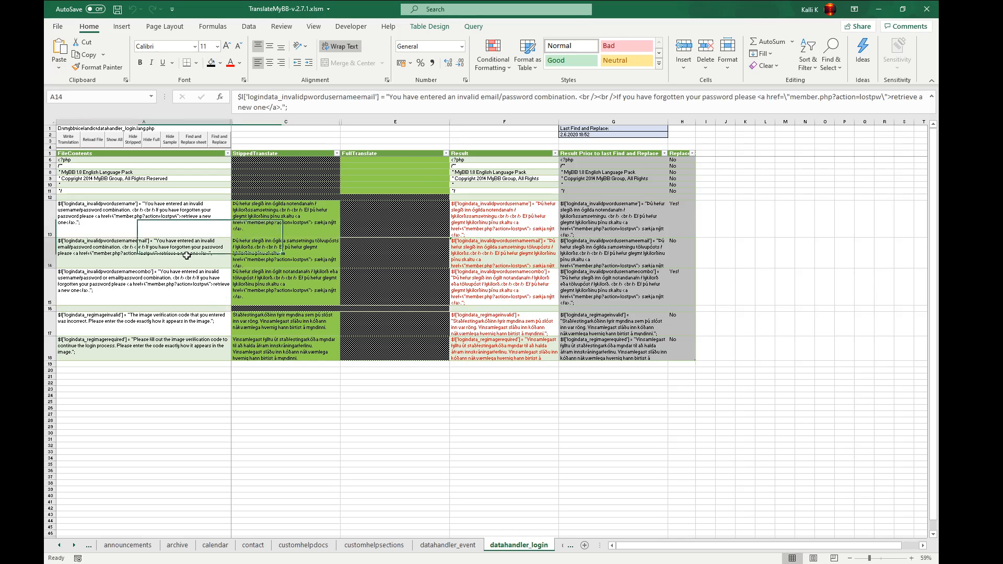
click(264, 253)
click(378, 164)
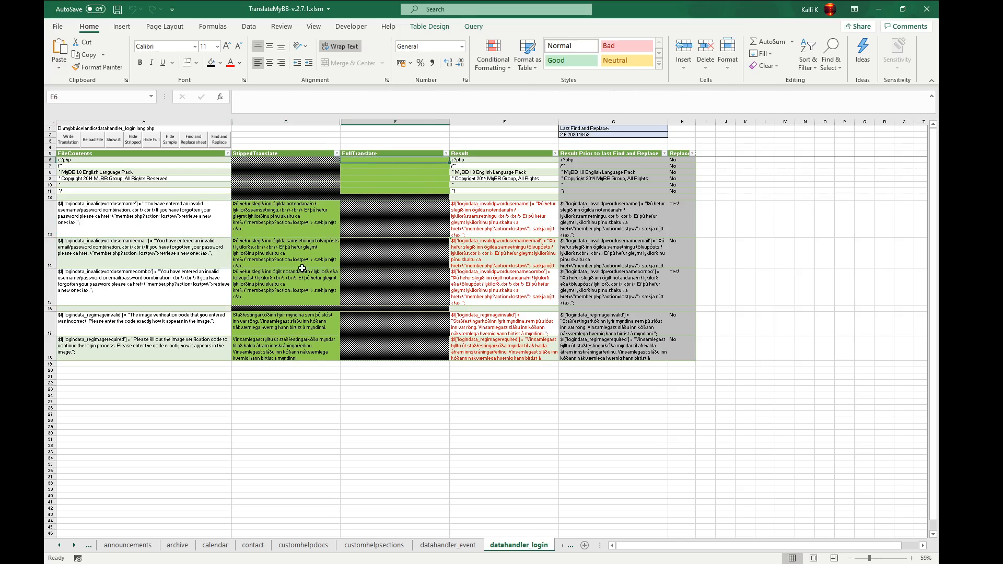
- Switch to the datahandler_event sheet and set its zoom to 50% to fit all table columns
click(448, 546)
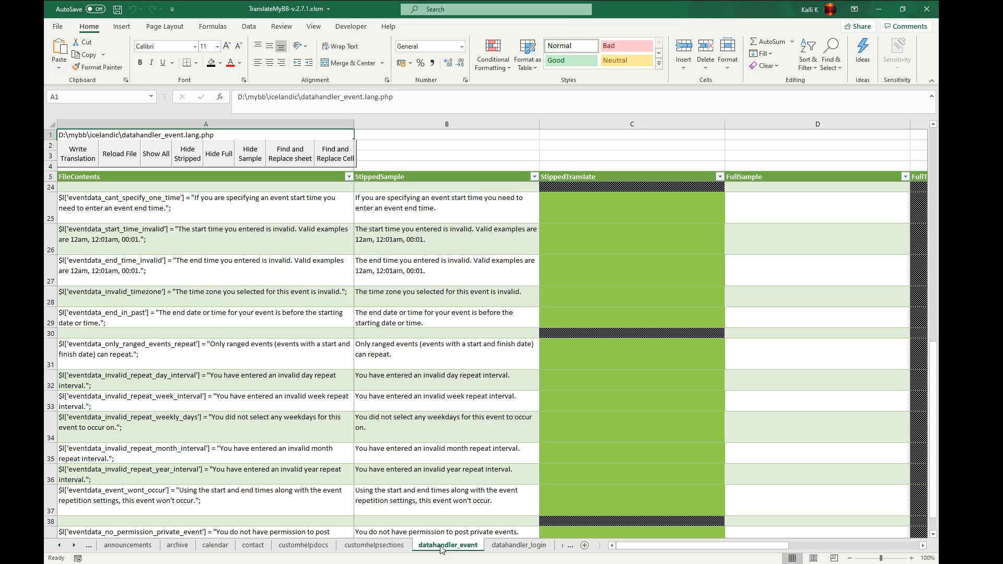
click(567, 420)
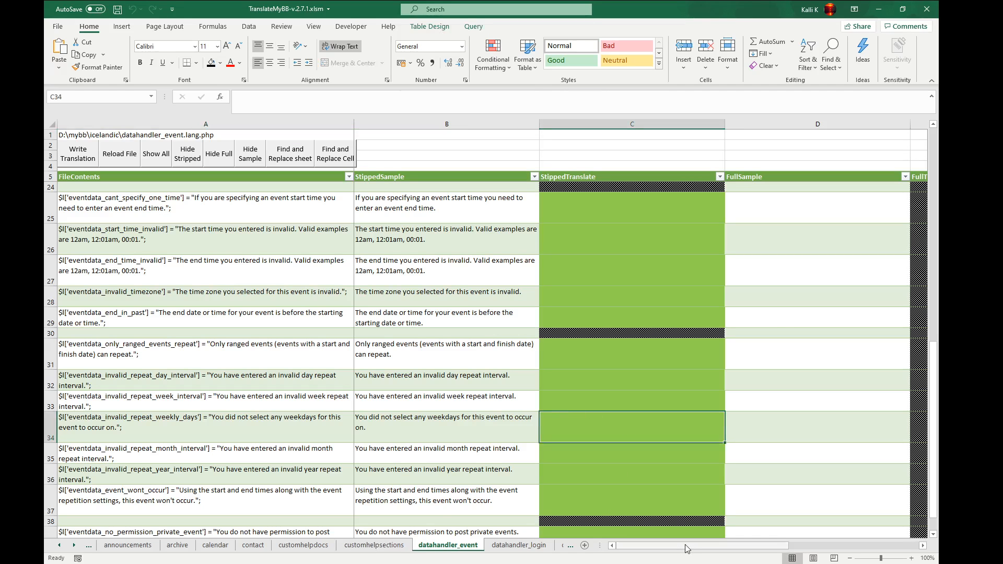
drag(683, 546, 637, 545)
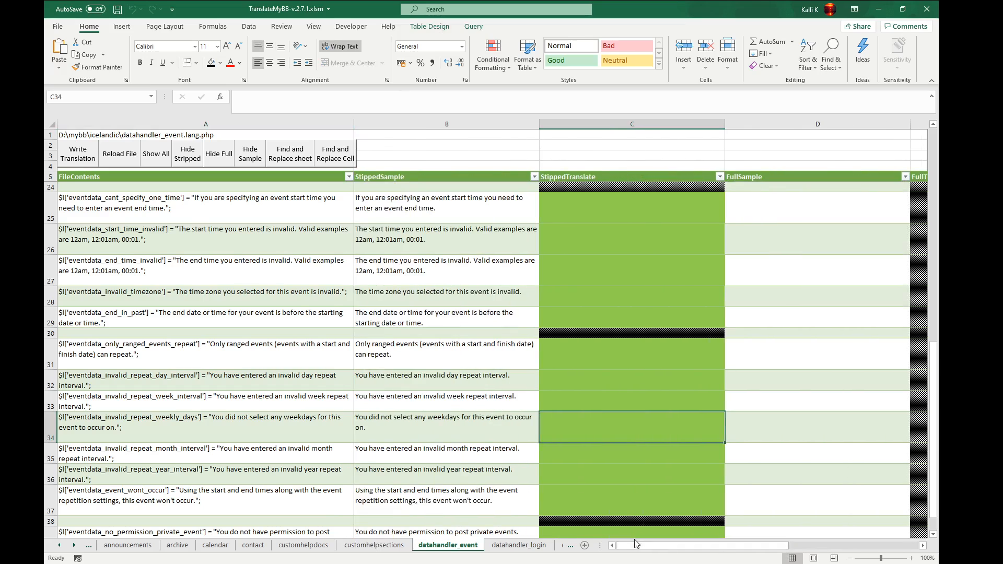
click(866, 558)
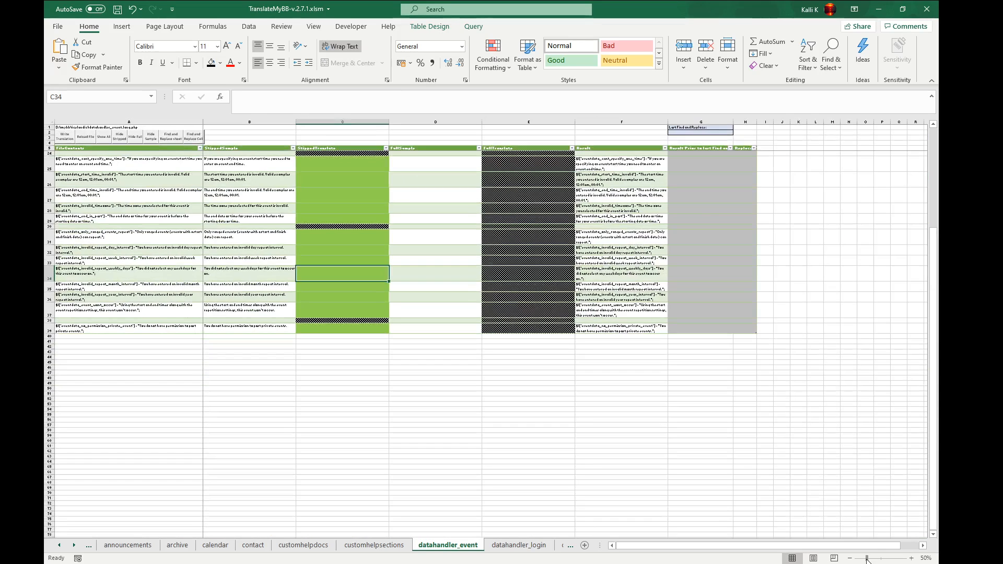
- Look through the neighbouring language sheets and examine the calendar sheet's rows and the FullSample comment in D22
click(374, 546)
click(302, 546)
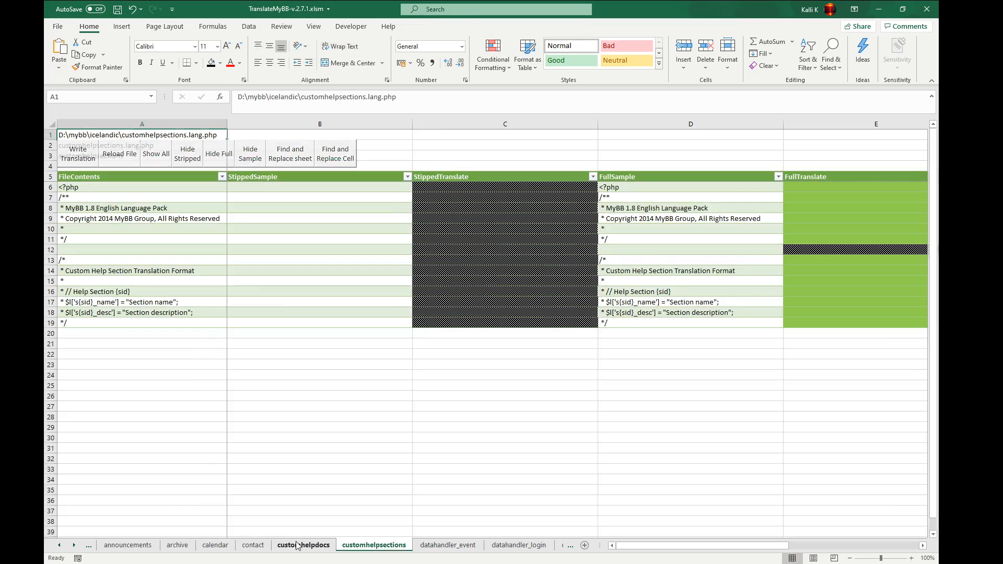
click(215, 546)
click(253, 546)
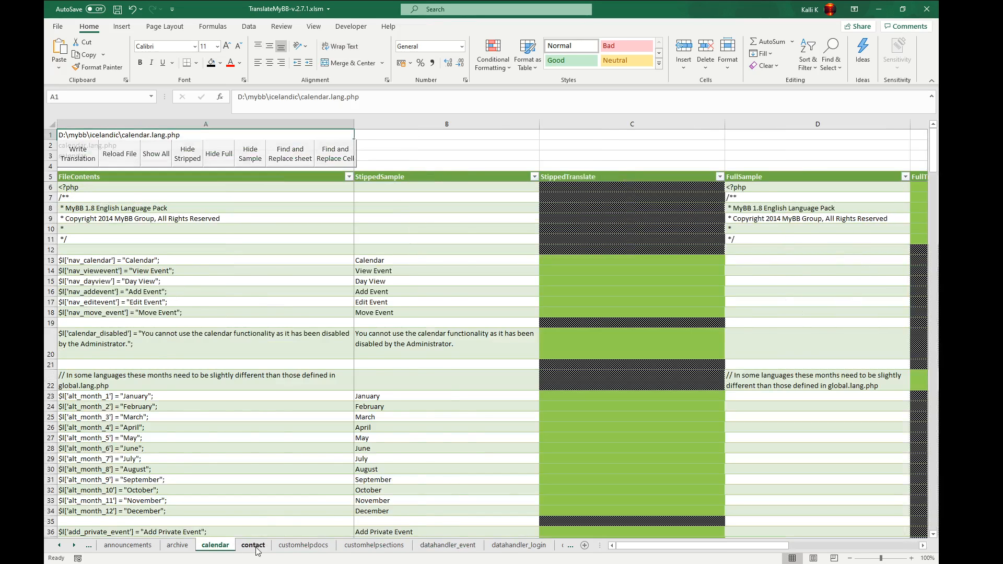
click(216, 545)
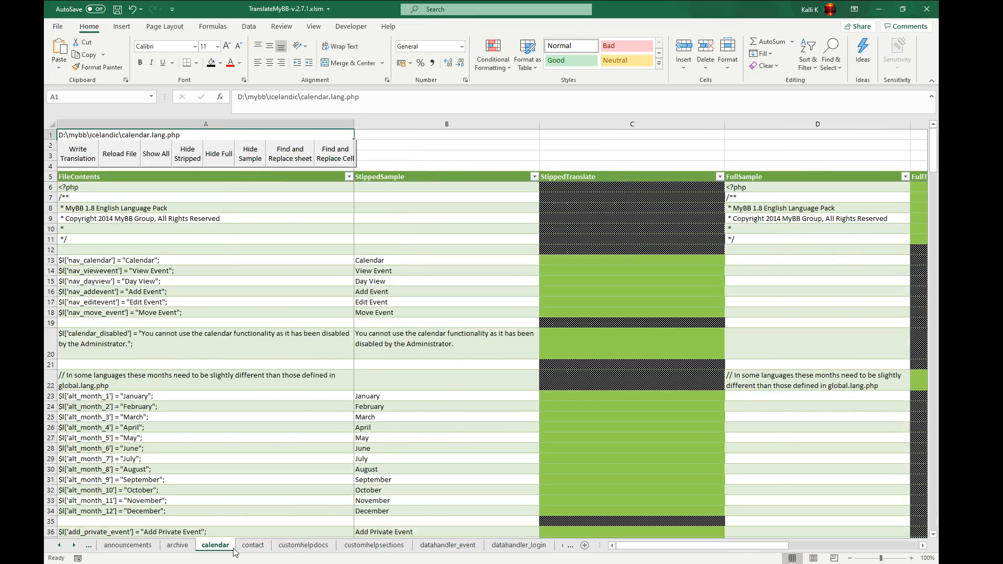
click(565, 489)
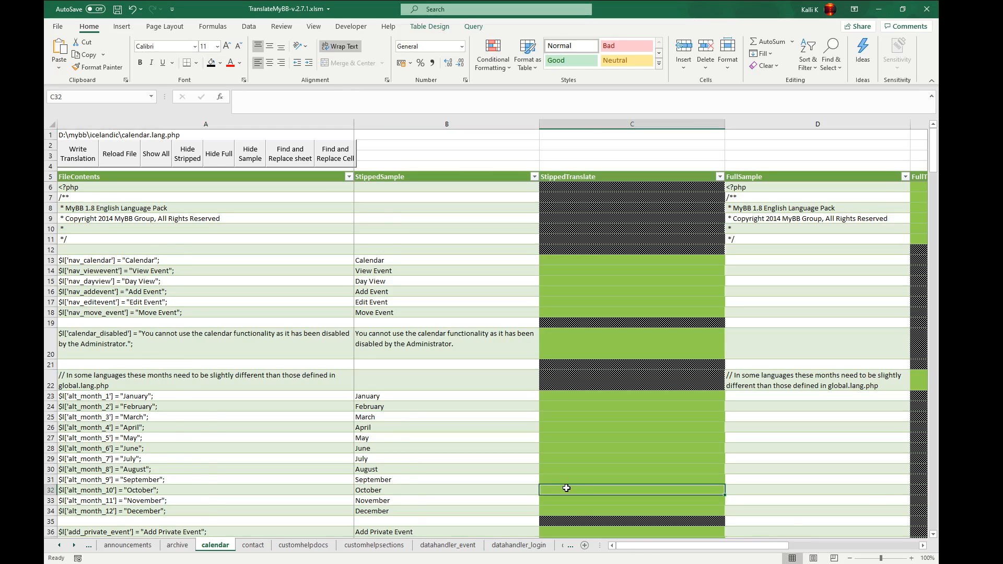
scroll(567, 488, down, 13)
scroll(567, 488, up, 13)
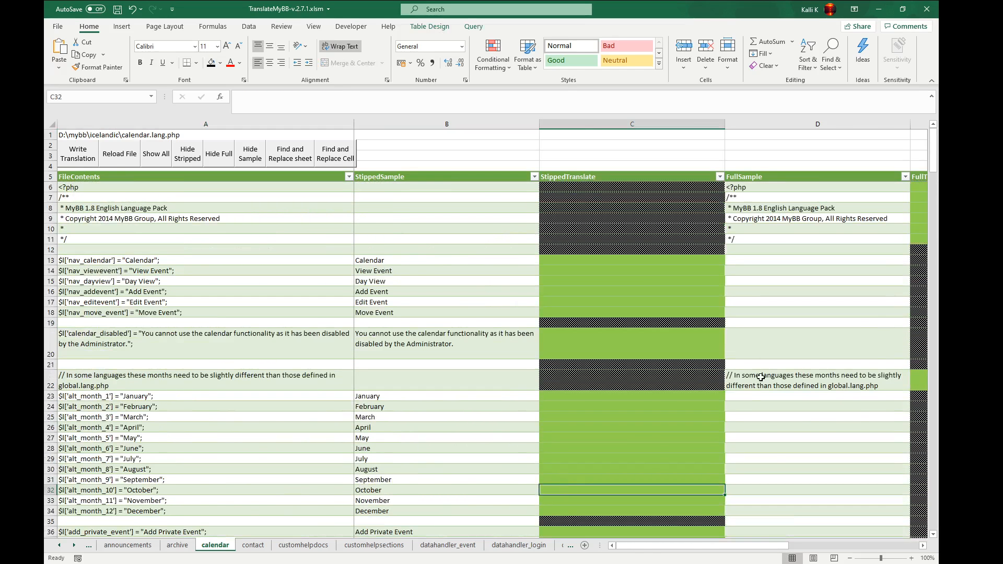
click(759, 377)
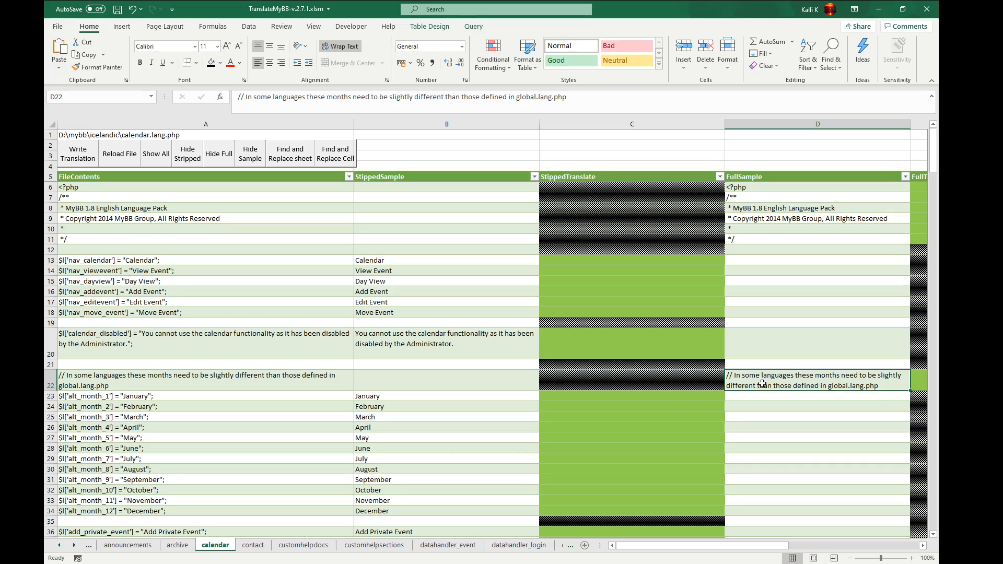
- Examine the rows of the datahandler_pm and datahandler_post sheets from beginning to end
click(520, 546)
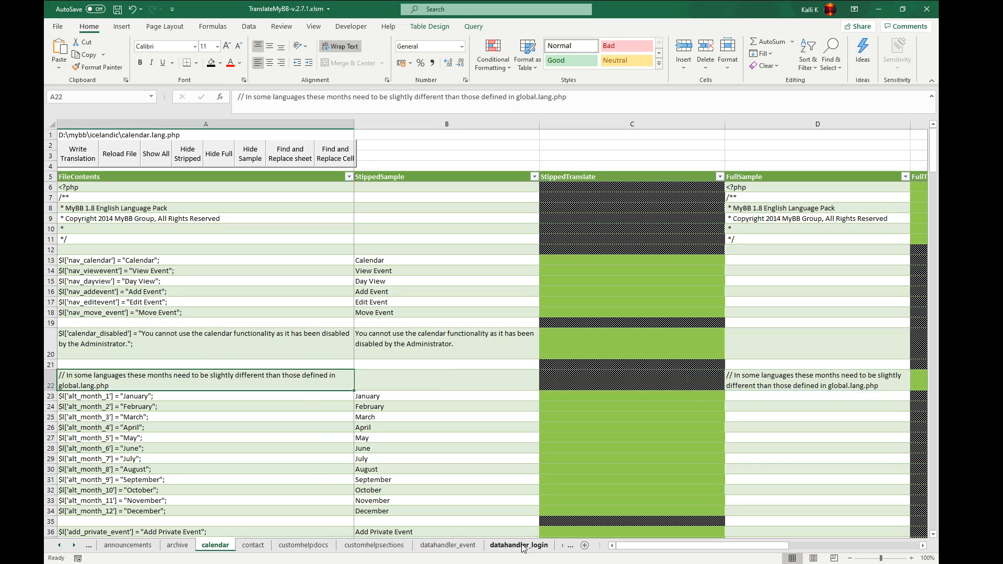
click(74, 545)
click(463, 545)
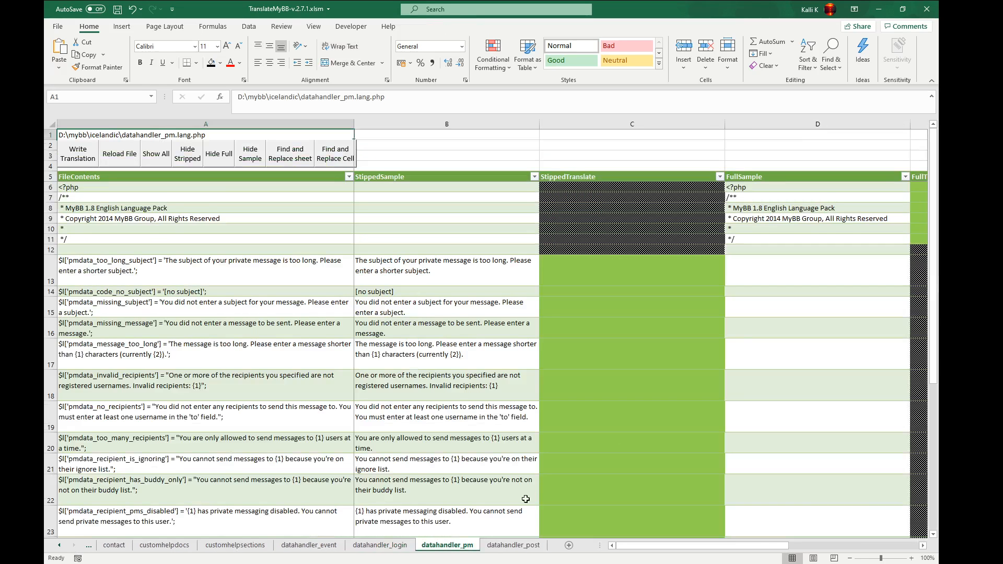
scroll(742, 340, down, 10)
scroll(742, 340, up, 10)
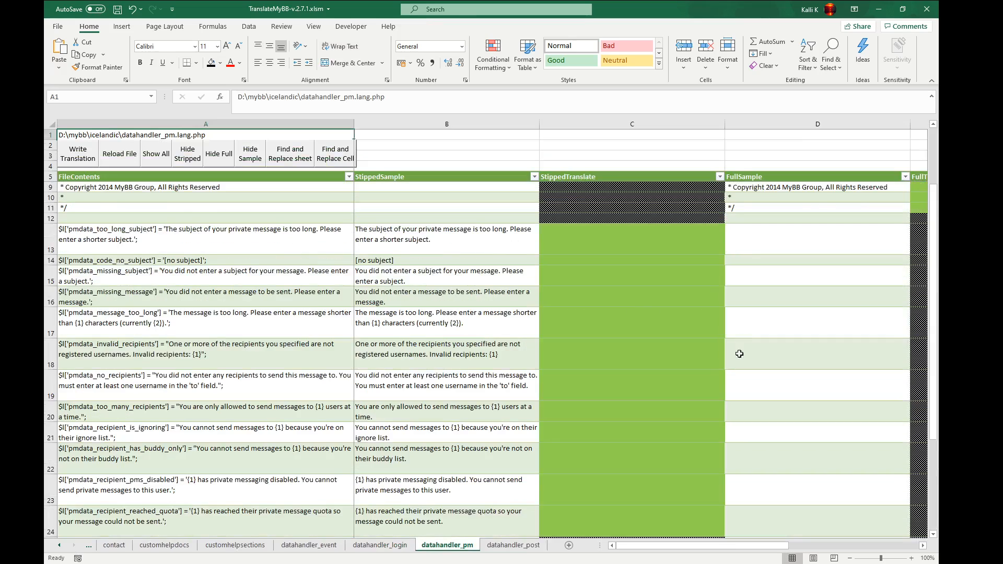
click(513, 545)
scroll(671, 401, down, 10)
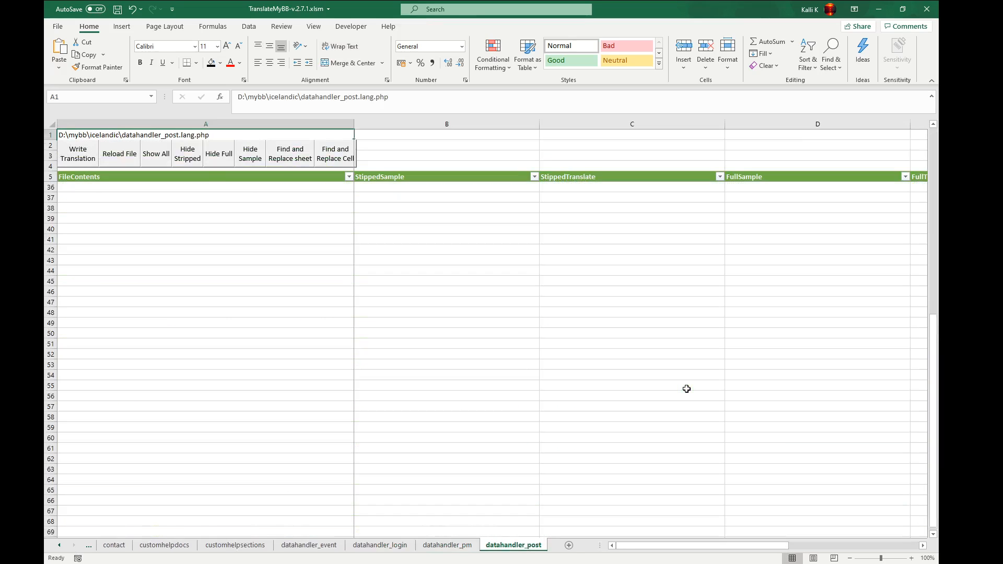
scroll(686, 389, up, 6)
scroll(686, 389, up, 5)
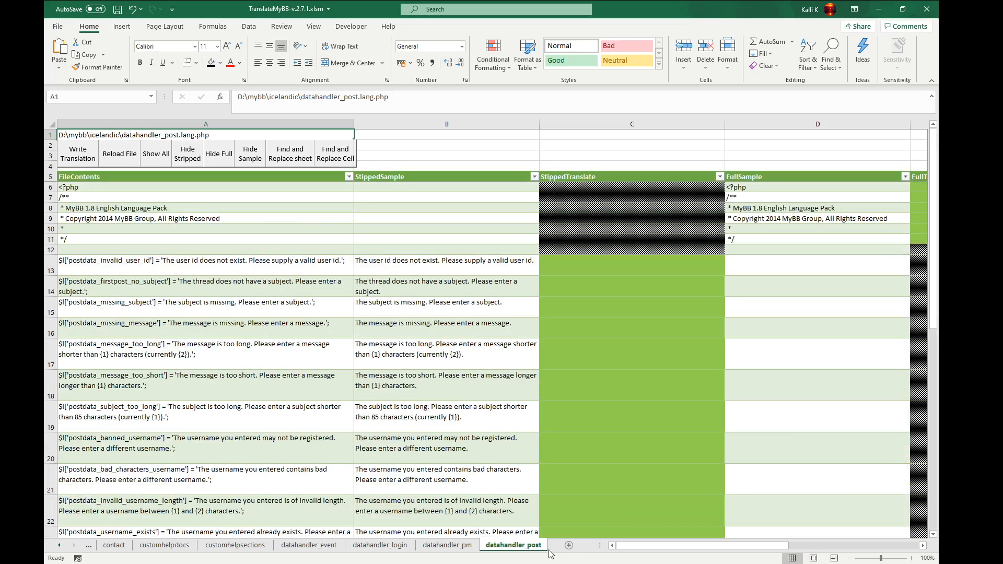
- Open the customhelpdocs sheet and examine the FullSample lines in D7 to D19 beside the FullTranslate column
click(164, 545)
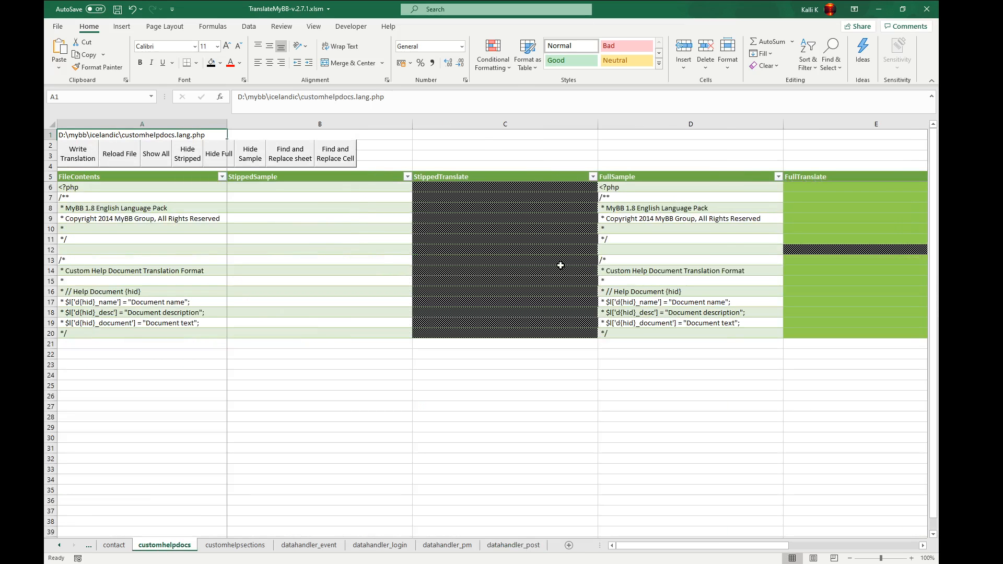
click(828, 206)
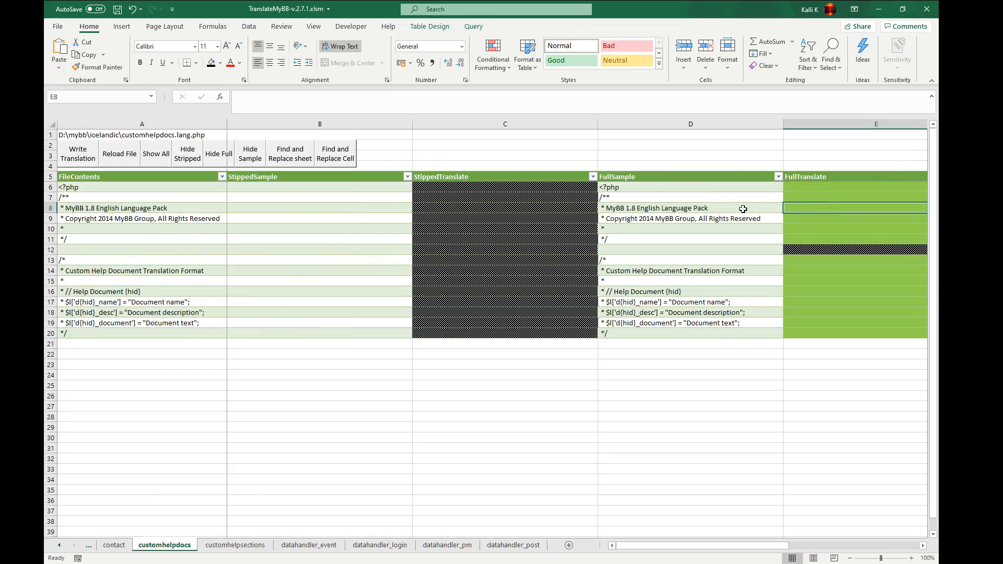
drag(691, 200, 684, 326)
click(628, 372)
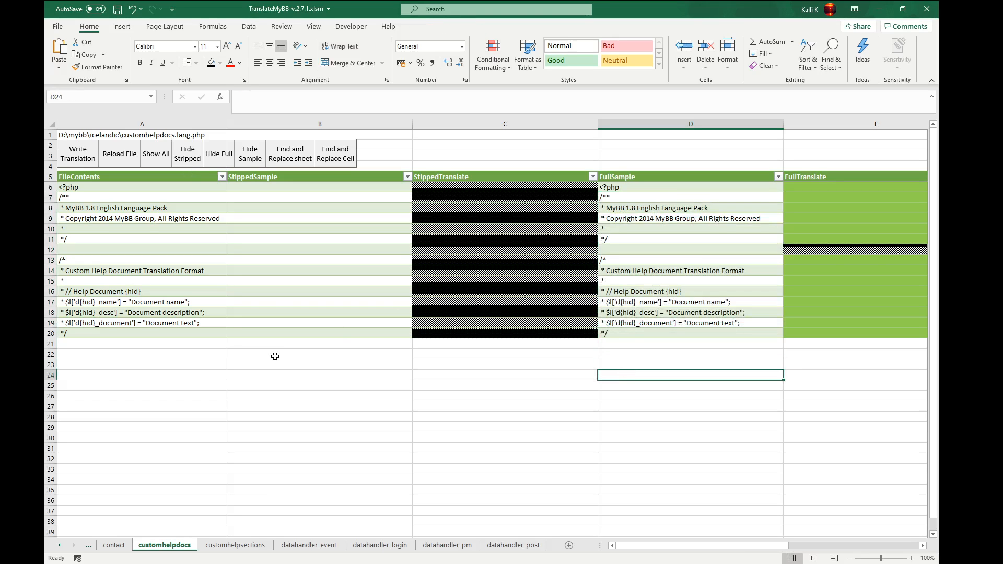
- Compare the document text line in A19 with the FullSample lines in column D
key(Left)
key(Left)
key(Left)
key(Up)
key(Up)
key(Up)
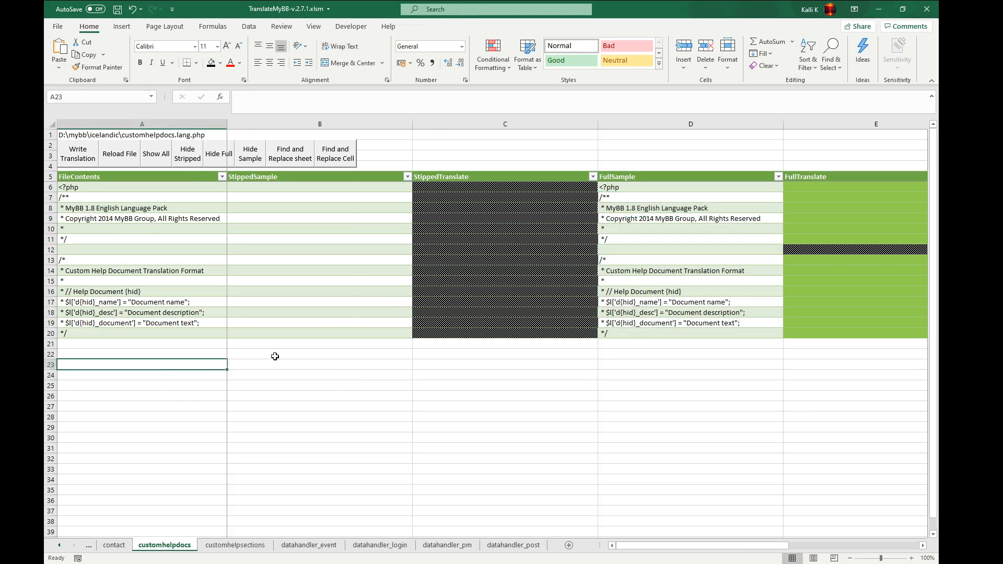
key(Up)
key(Up)
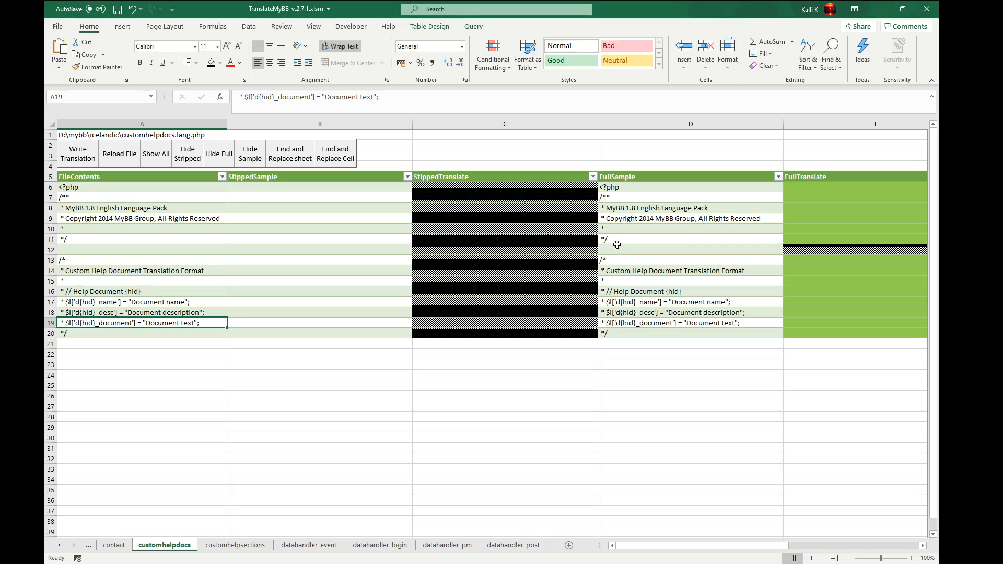
drag(618, 203, 626, 312)
drag(643, 407, 642, 396)
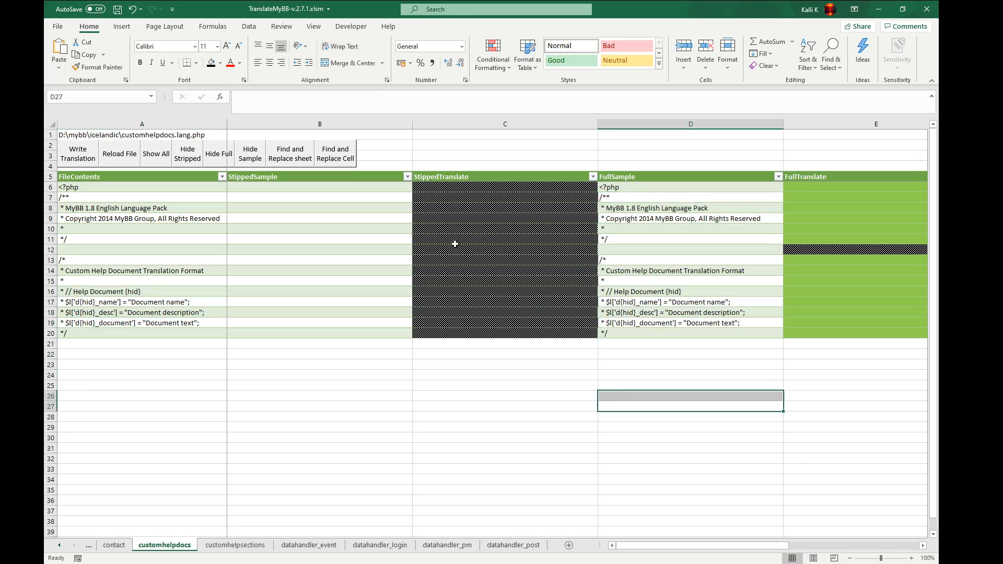
- Hide the StippedSample and StippedTranslate columns on the customhelpdocs sheet and select the FullSample lines in D16 to D20
click(250, 159)
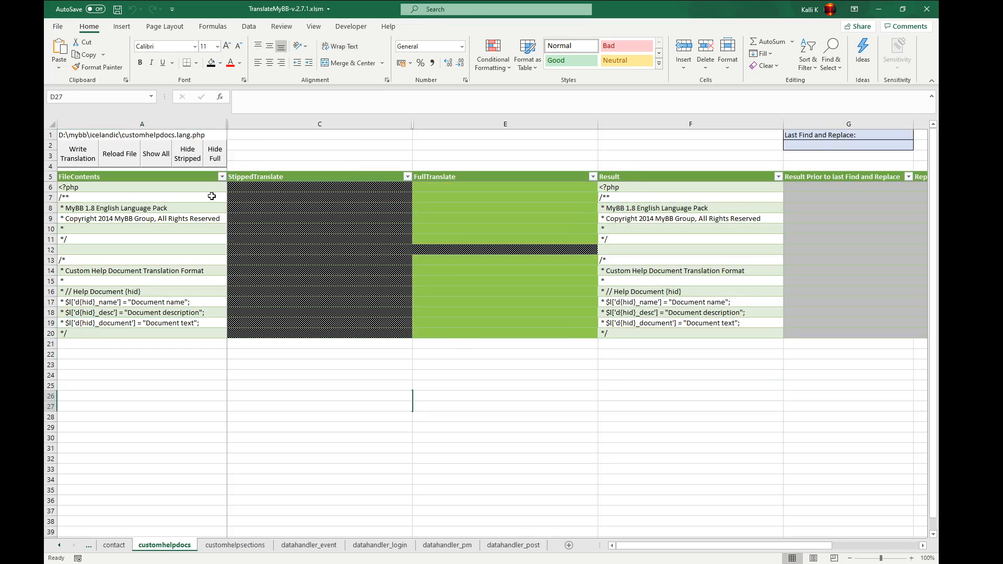
click(166, 159)
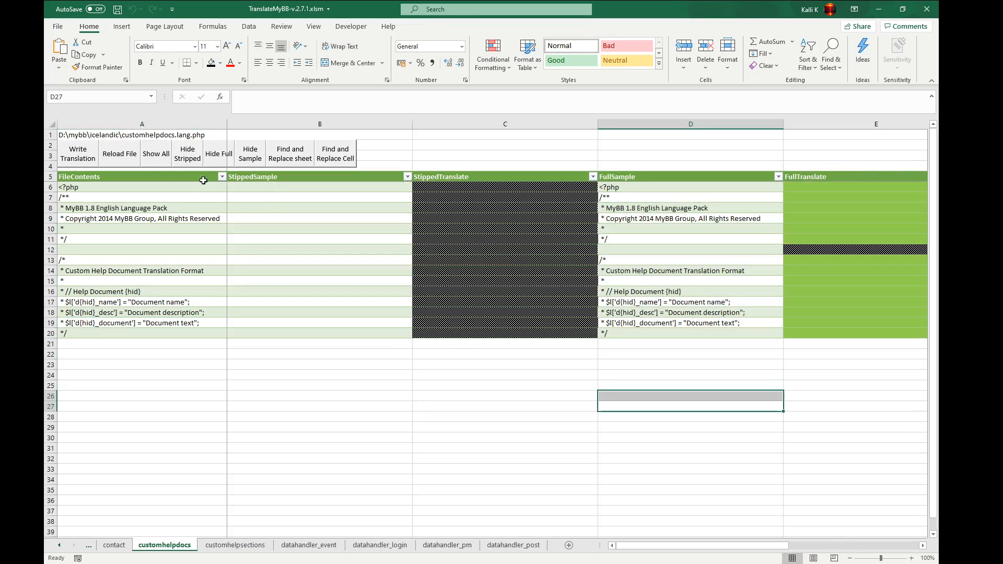
click(232, 159)
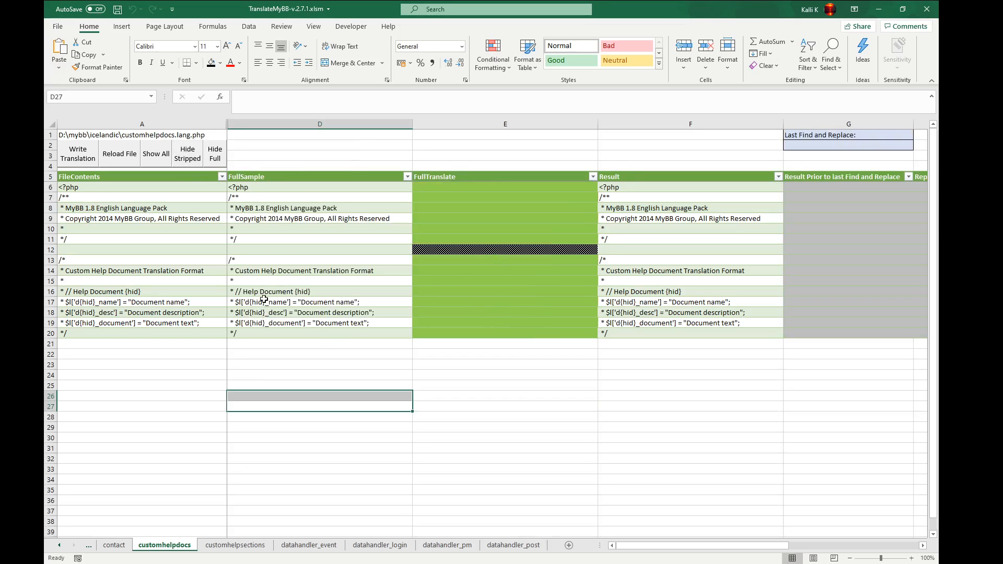
drag(264, 292, 265, 332)
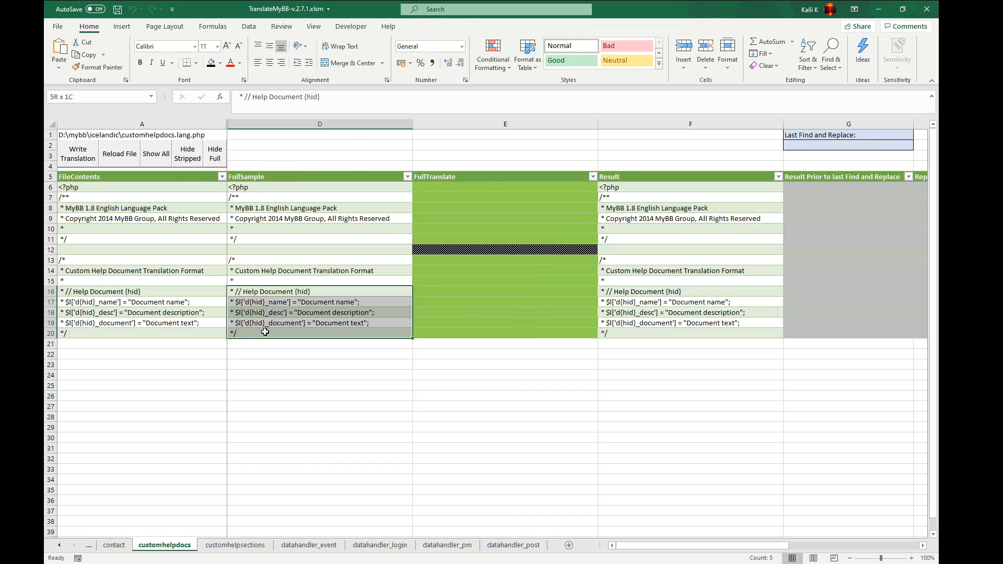
- Examine the Document name line in A17 of the FileContents column and its FullSample counterpart in D17
click(431, 290)
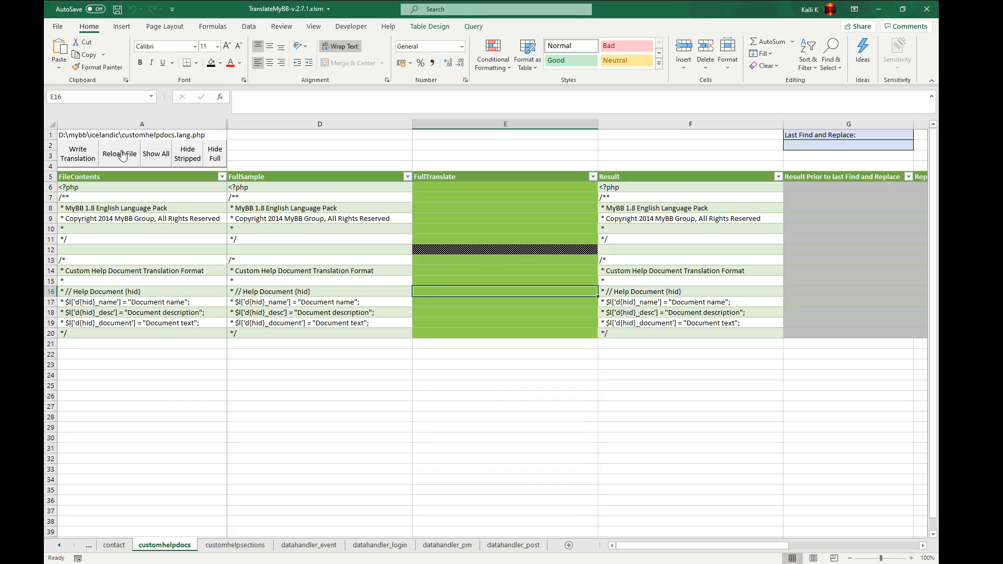
double_click(134, 303)
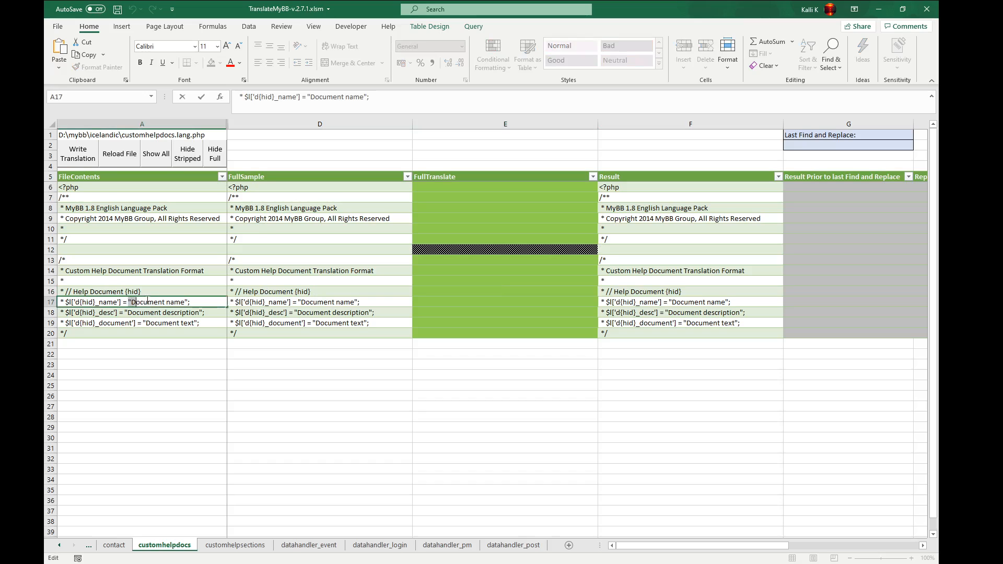
drag(147, 302, 187, 298)
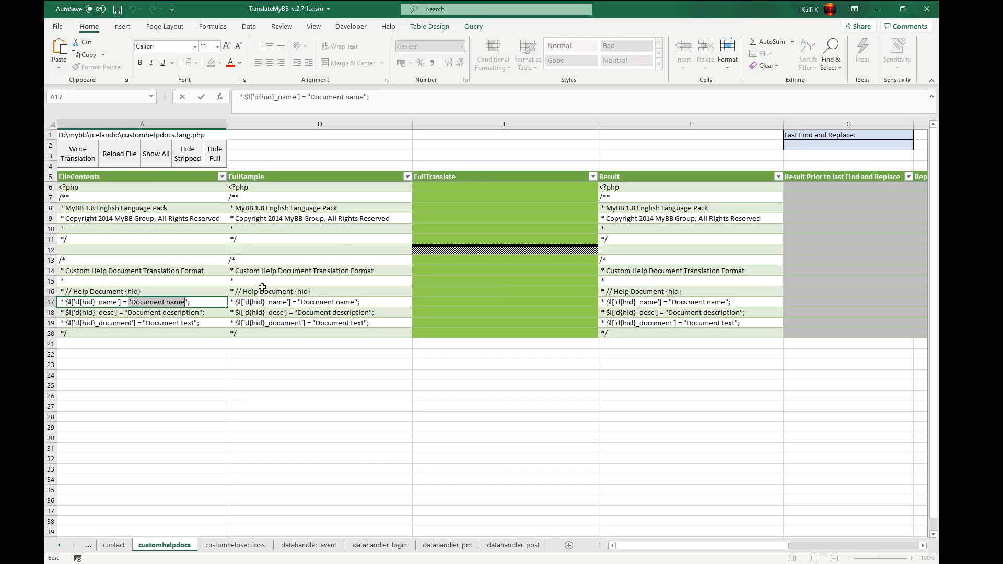
click(472, 229)
click(100, 303)
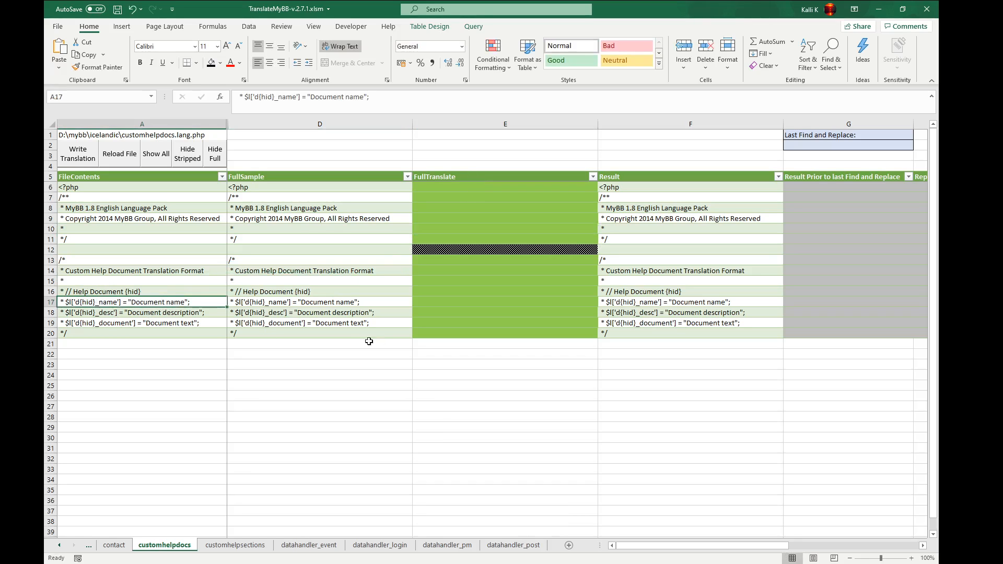
click(248, 307)
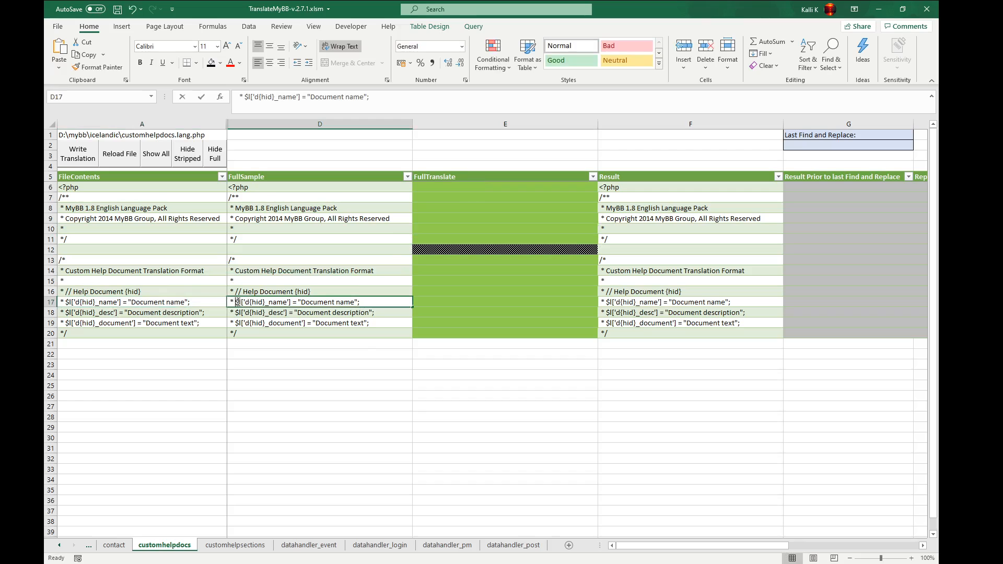
double_click(235, 303)
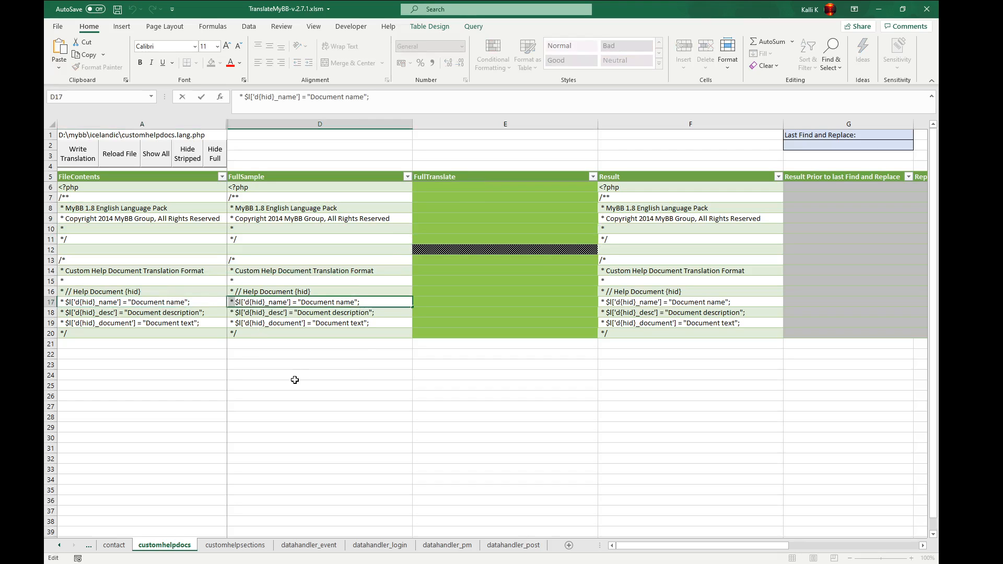
key(Return)
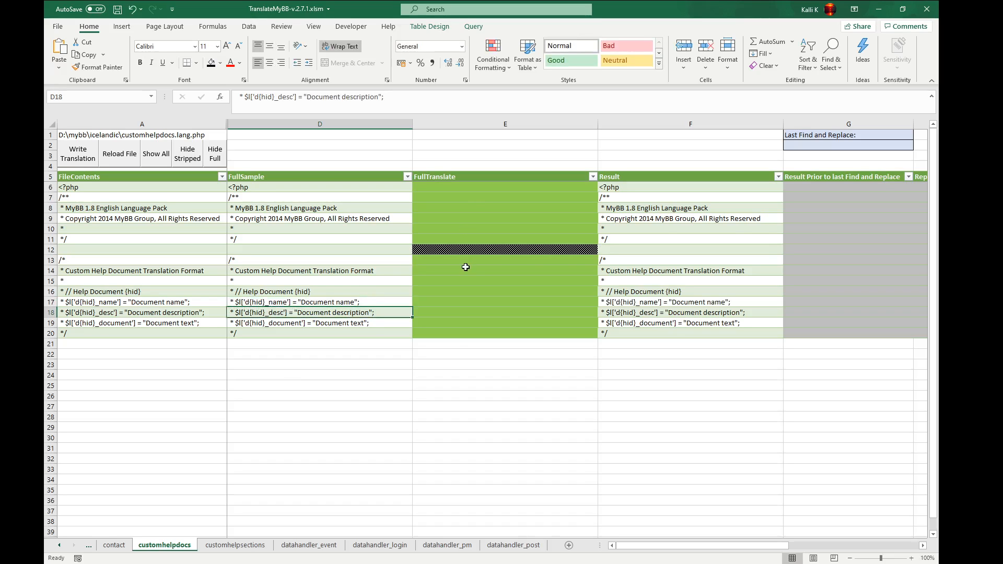
- Copy the FullSample line in D17 into FullTranslate cell E17 and highlight its Document name text as the part to translate
drag(466, 260, 465, 344)
click(341, 304)
key(ctrl+c)
key(Right)
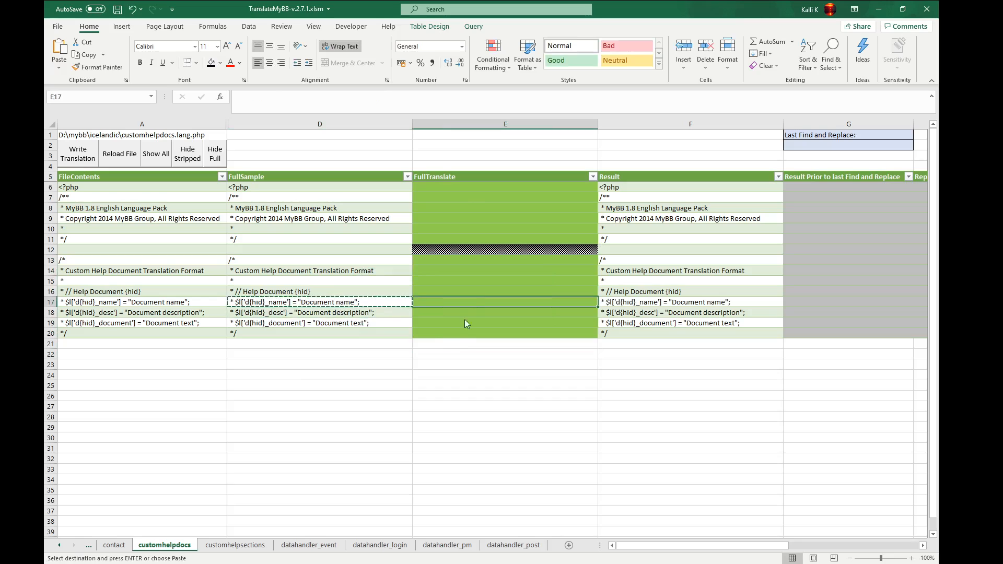
key(ctrl+v)
double_click(491, 302)
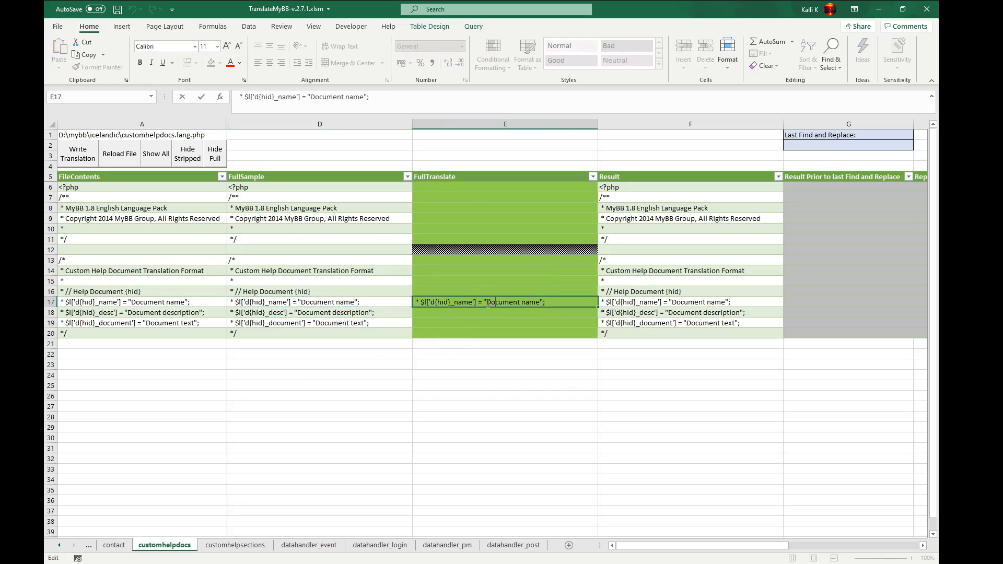
drag(486, 302, 541, 302)
click(511, 388)
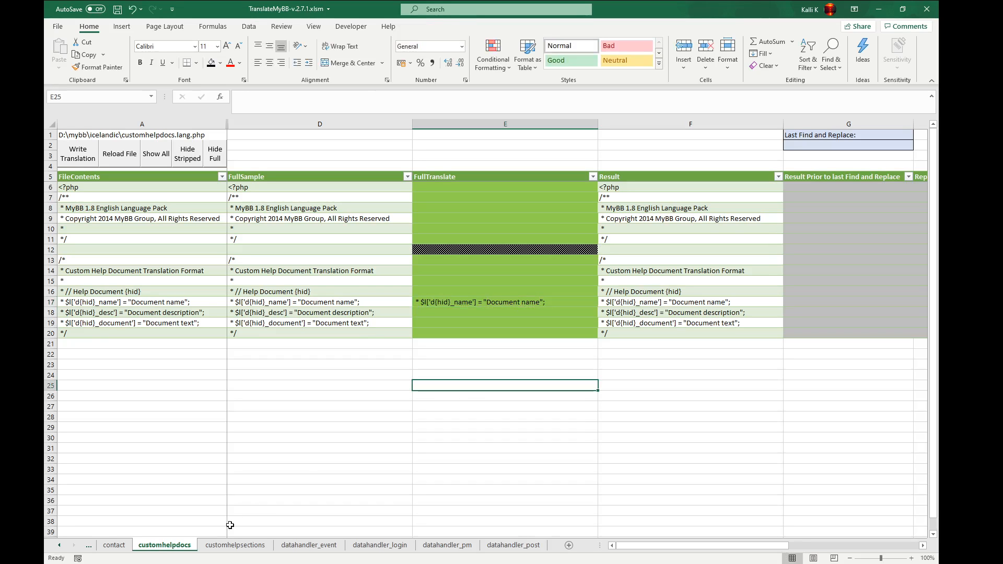
- Write the five header lines in I3 to I7 of the ControlPanel sheet to all translation sheets
click(59, 546)
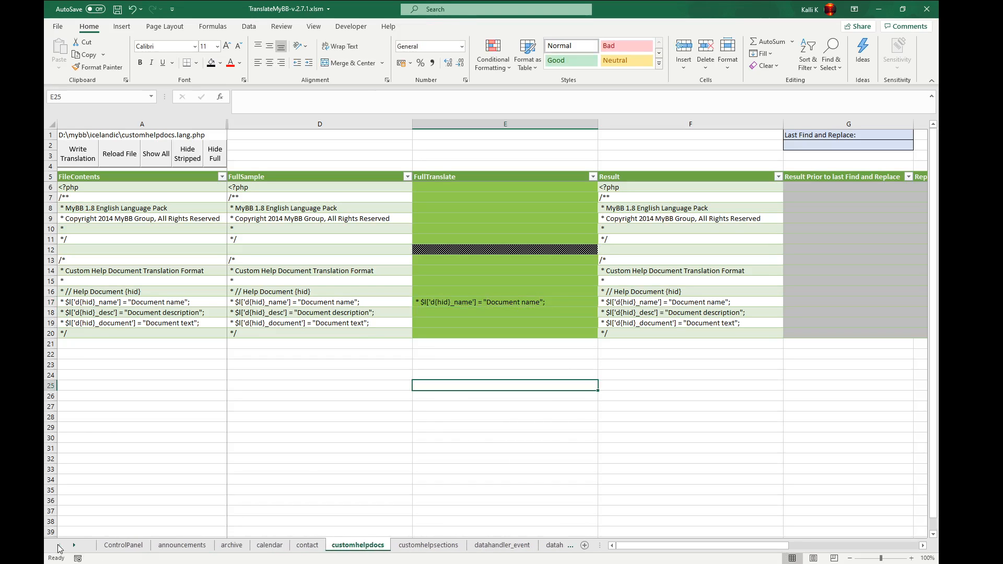
click(114, 545)
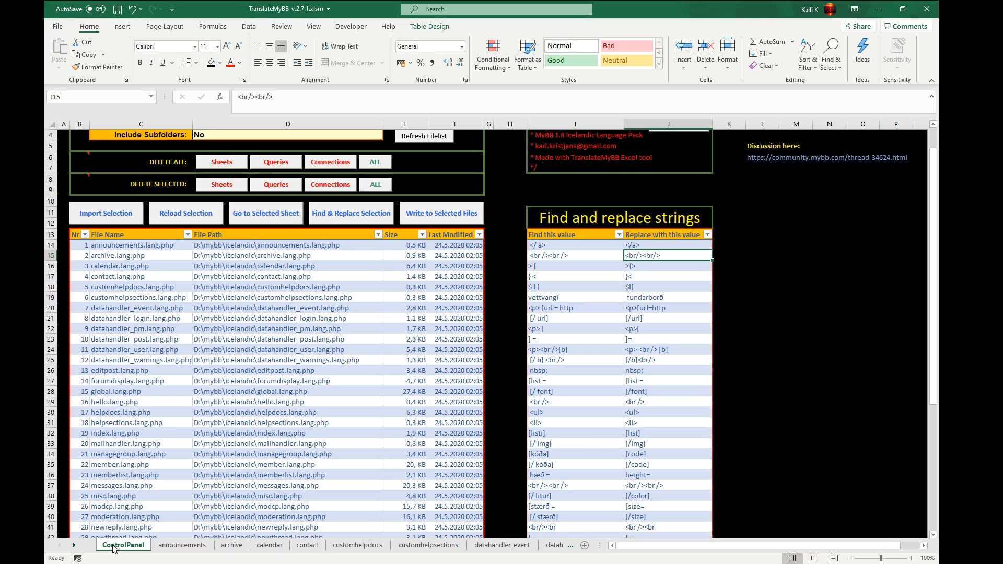
scroll(384, 465, up, 1)
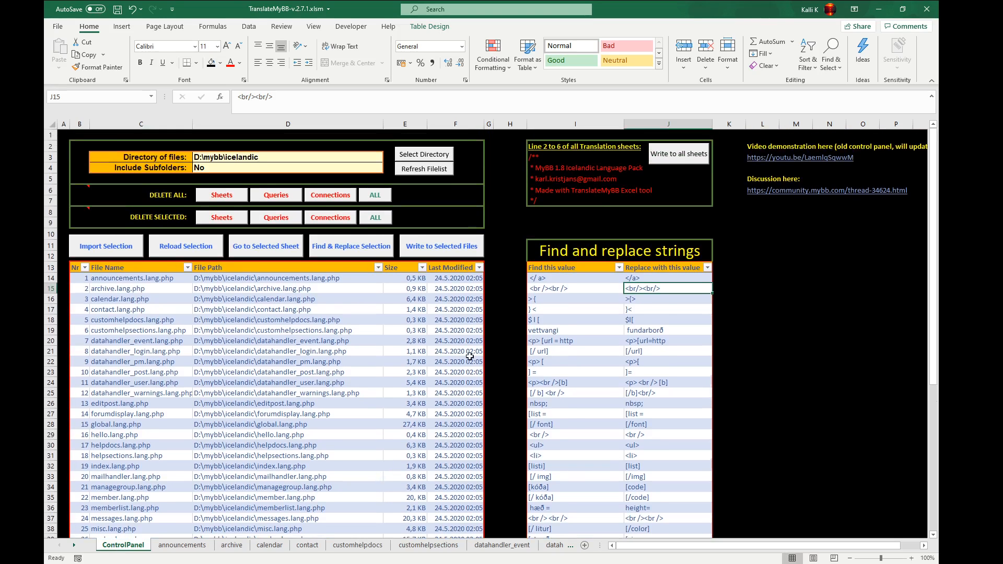
mouse_move(546, 155)
mouse_down()
mouse_move(545, 192)
mouse_move(546, 155)
mouse_up()
click(544, 199)
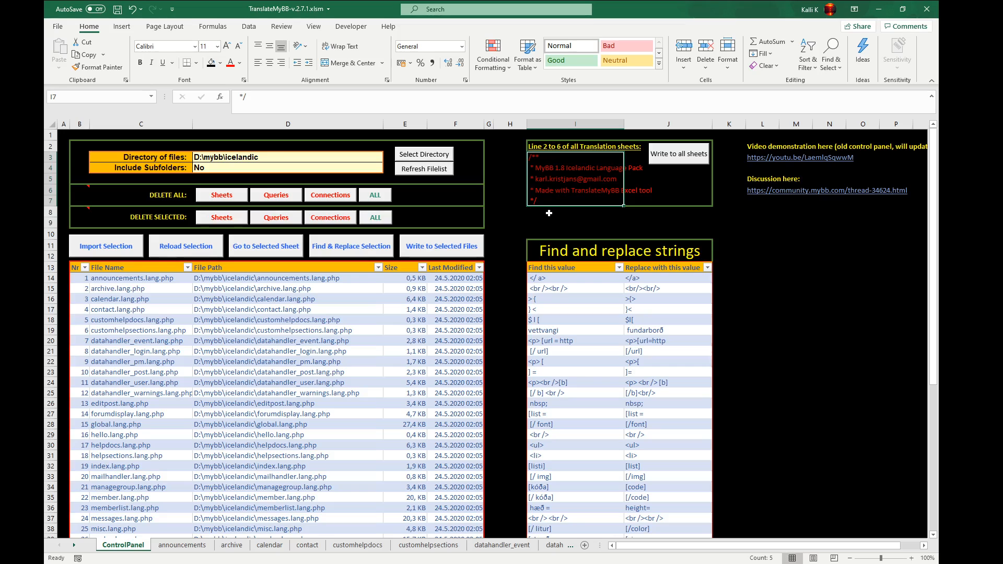
click(668, 179)
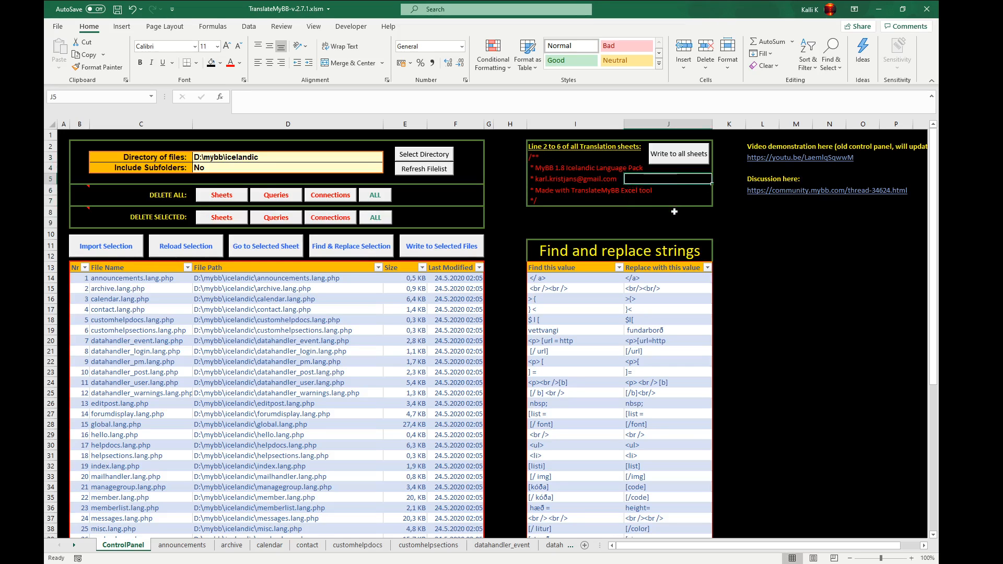
click(677, 155)
- Open the announcements and archive sheets and check the archive header lines in the FullSample and FullTranslate columns
click(196, 546)
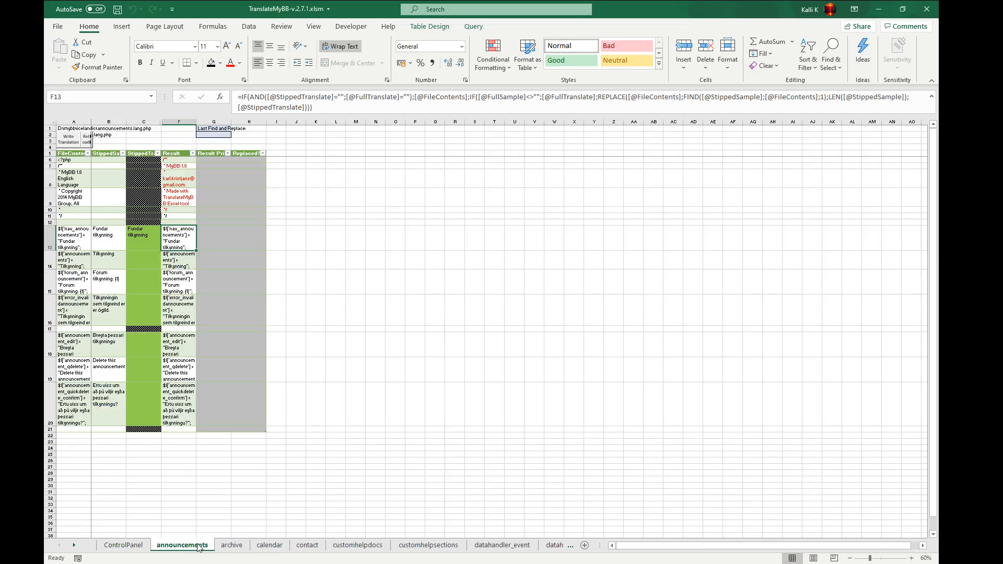
click(226, 545)
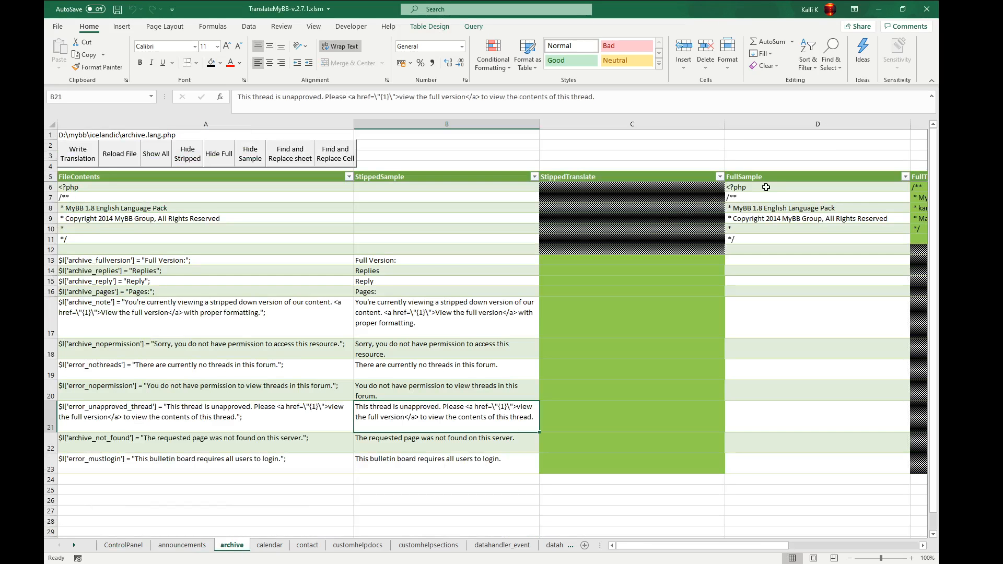
drag(766, 187, 773, 239)
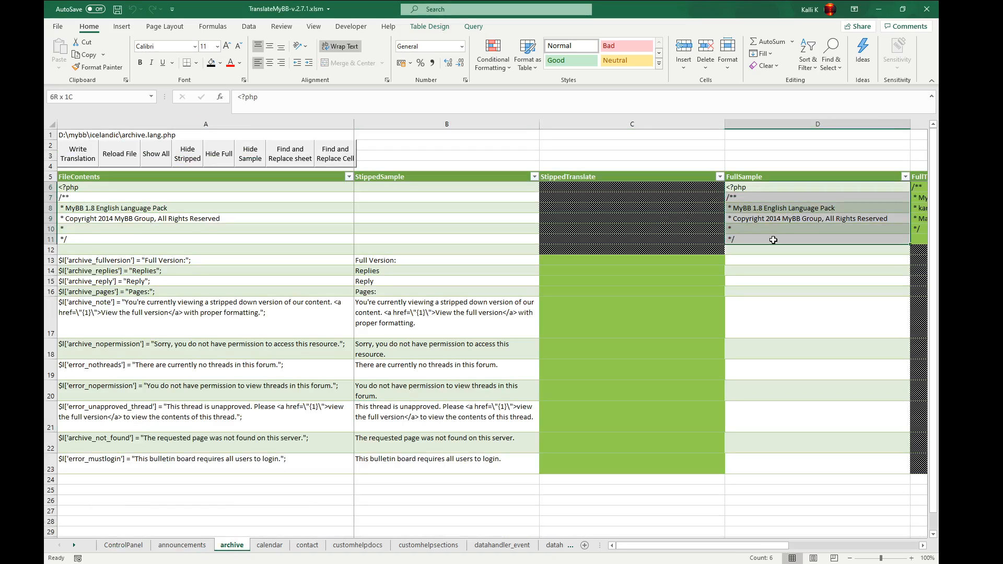
click(773, 240)
key(Right)
key(Right)
key(Right)
key(Right)
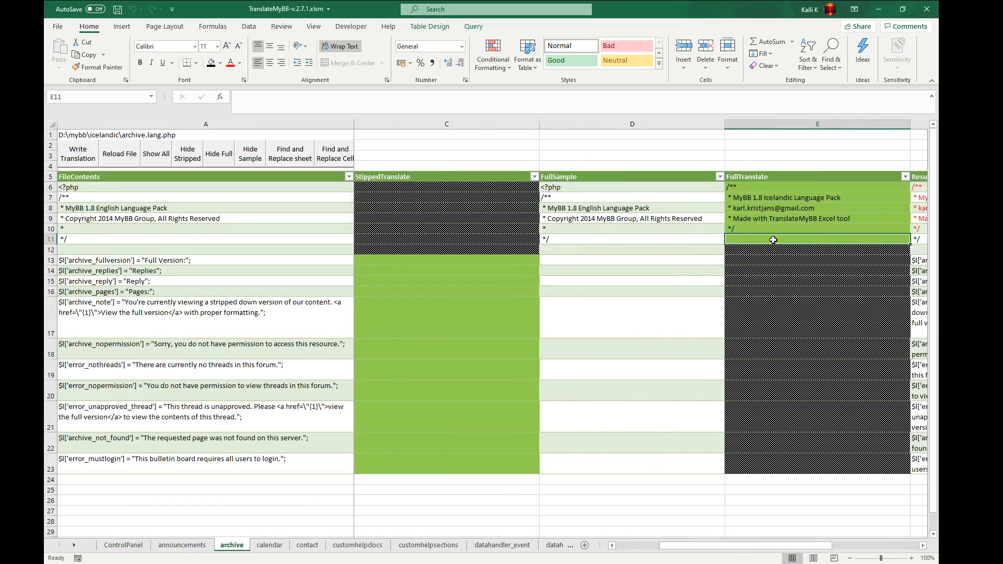
- Compare the archive sheet's FullTranslate header lines in E6 to E10 with the Result lines in F6 to F11
key(Left)
key(Left)
key(Left)
key(Up)
key(Up)
key(Up)
key(Up)
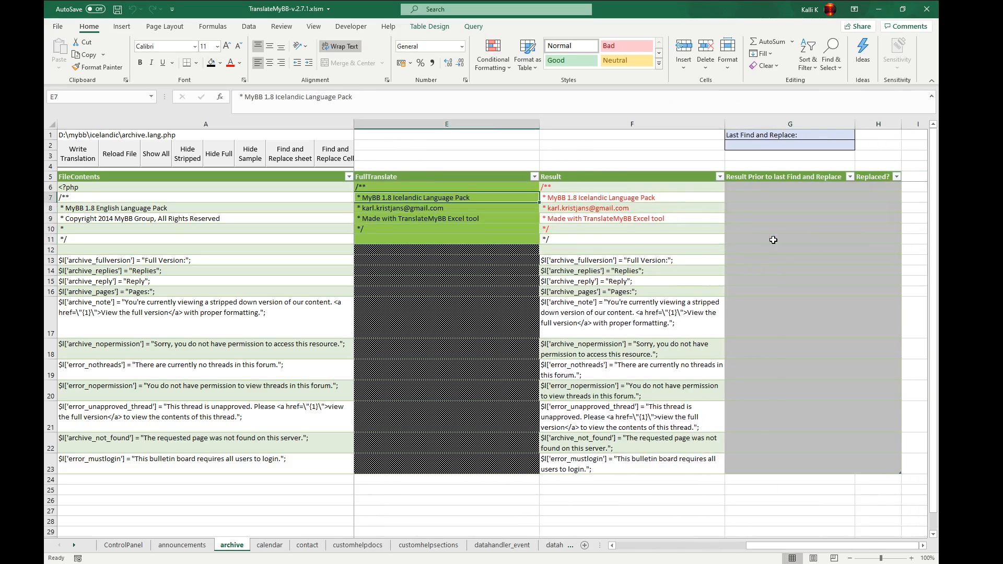
drag(409, 187, 490, 231)
drag(567, 189, 571, 242)
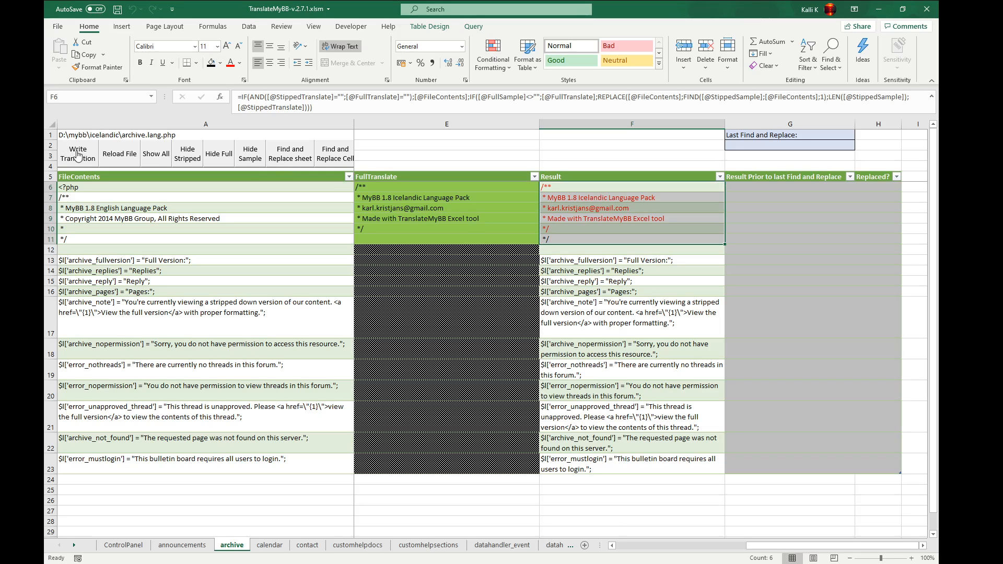
click(615, 189)
click(626, 545)
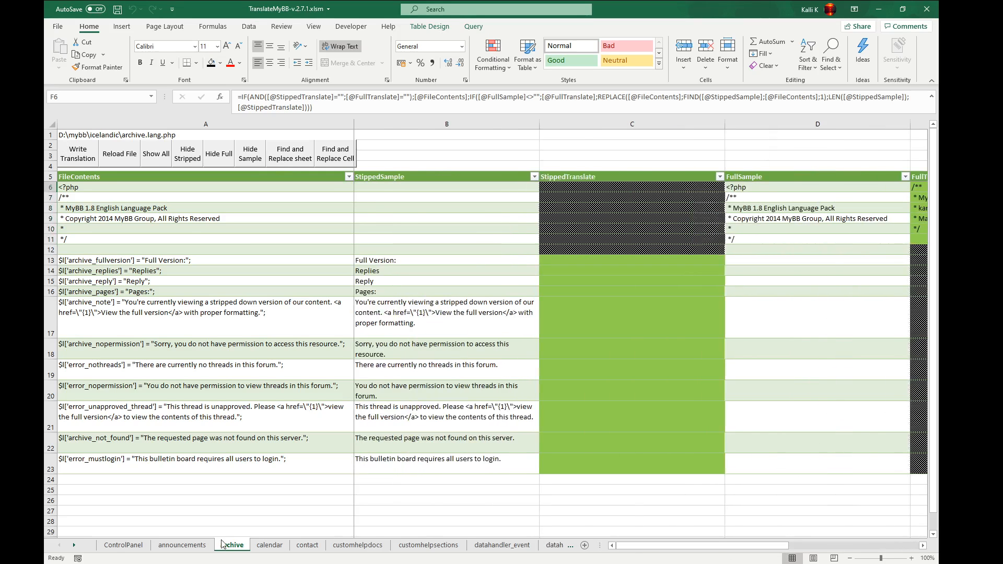
- Write the translations to the nine files announcements.lang.php through datahandler_pm.lang.php selected on the ControlPanel sheet
click(116, 547)
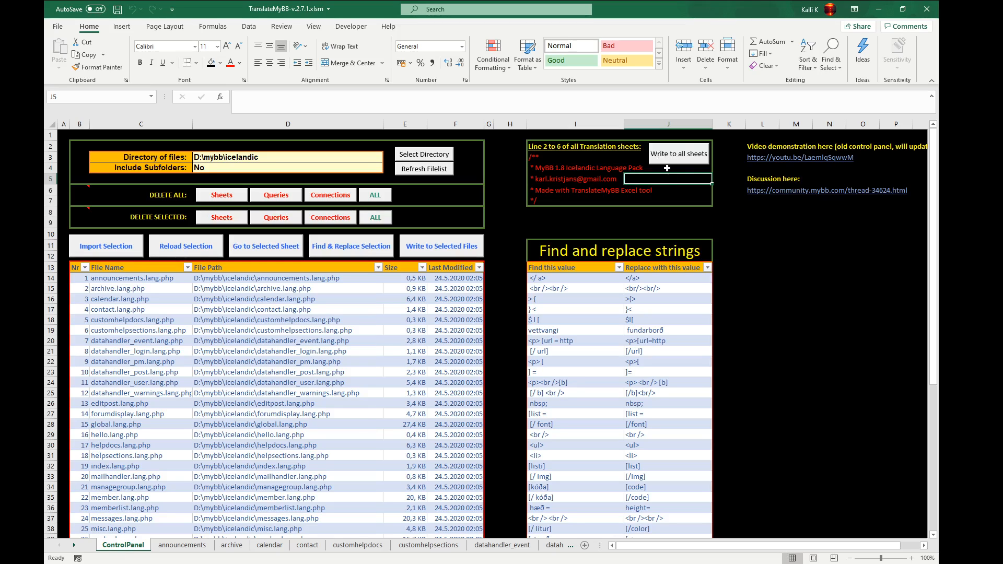
drag(555, 158, 580, 201)
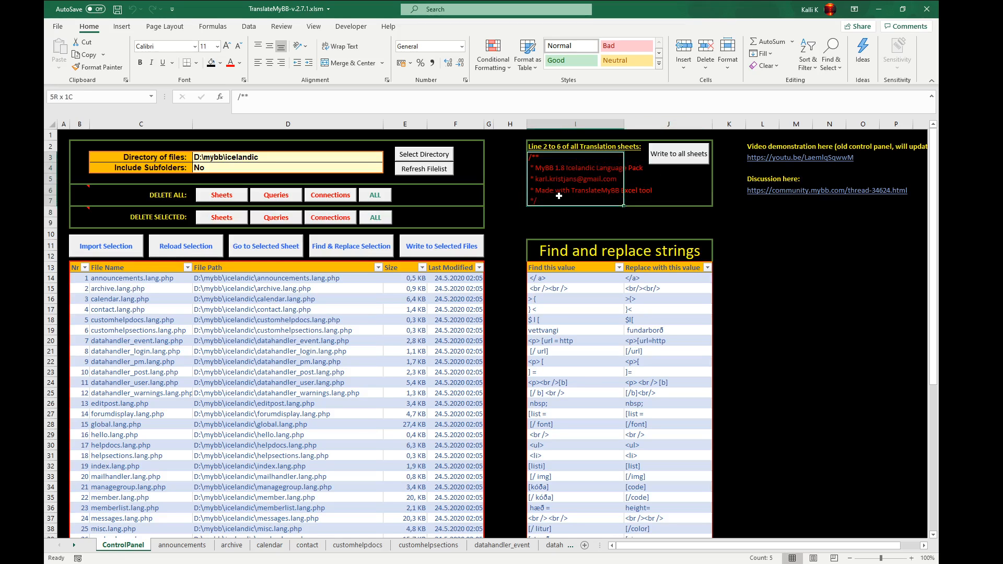
click(521, 214)
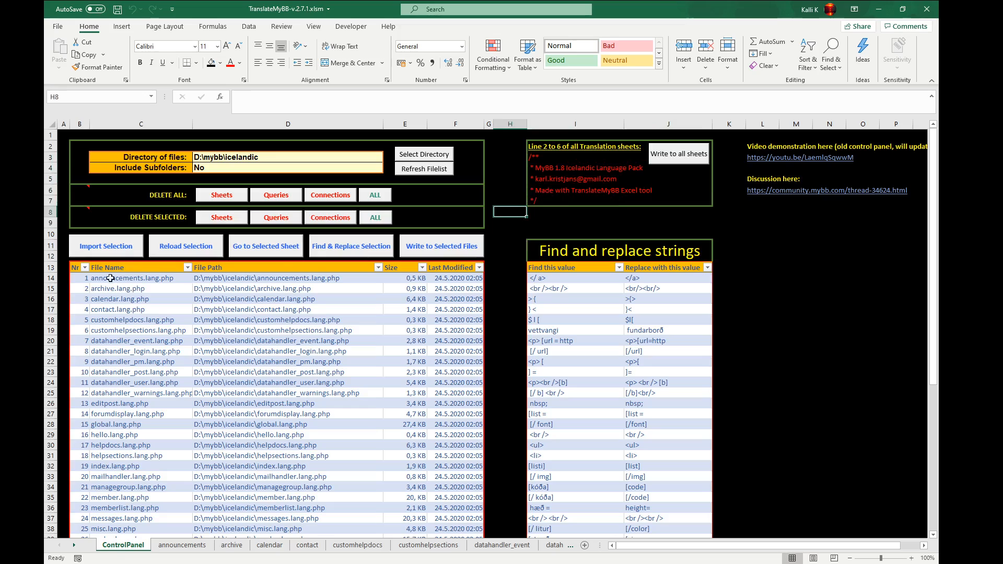
drag(106, 279, 124, 360)
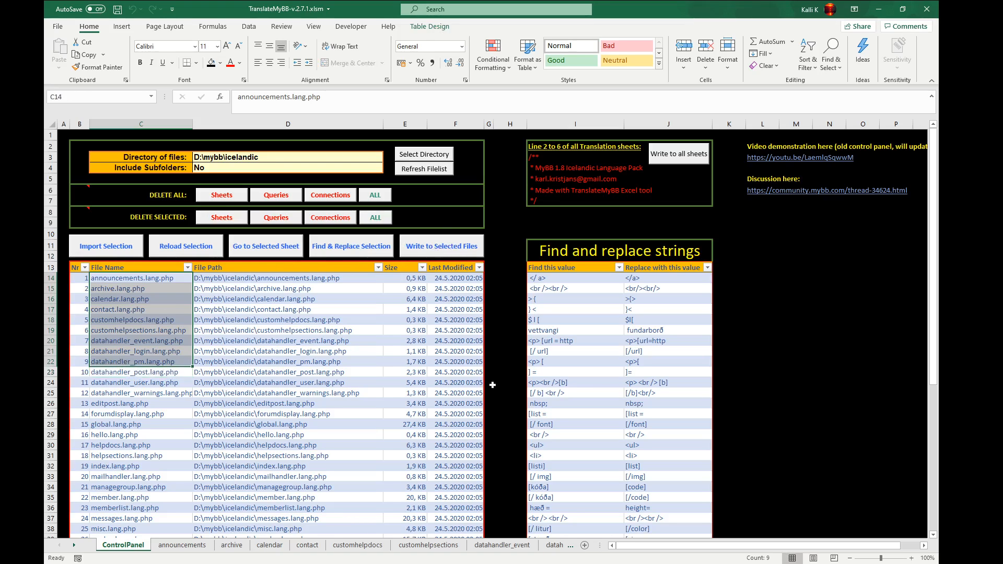
click(231, 545)
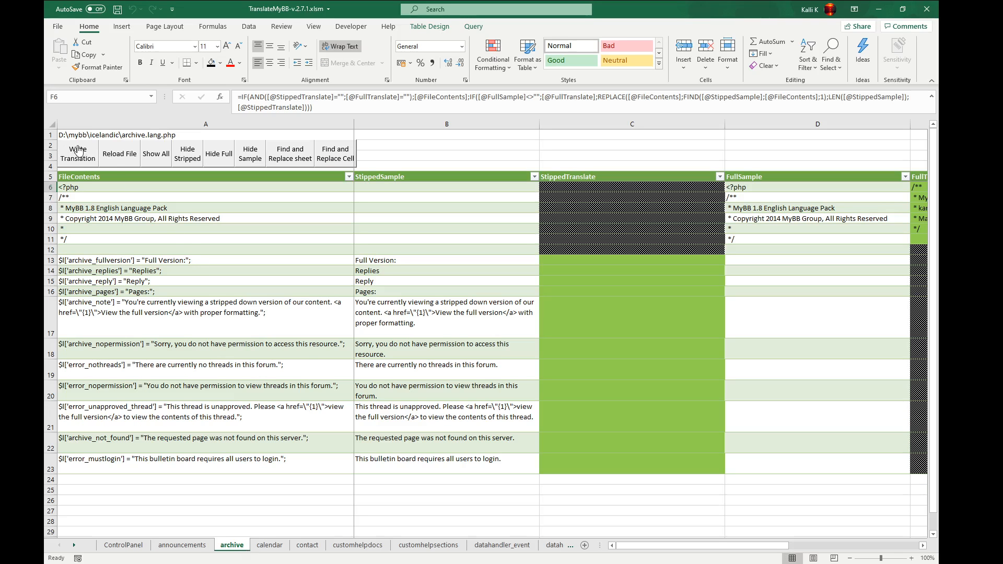
click(123, 545)
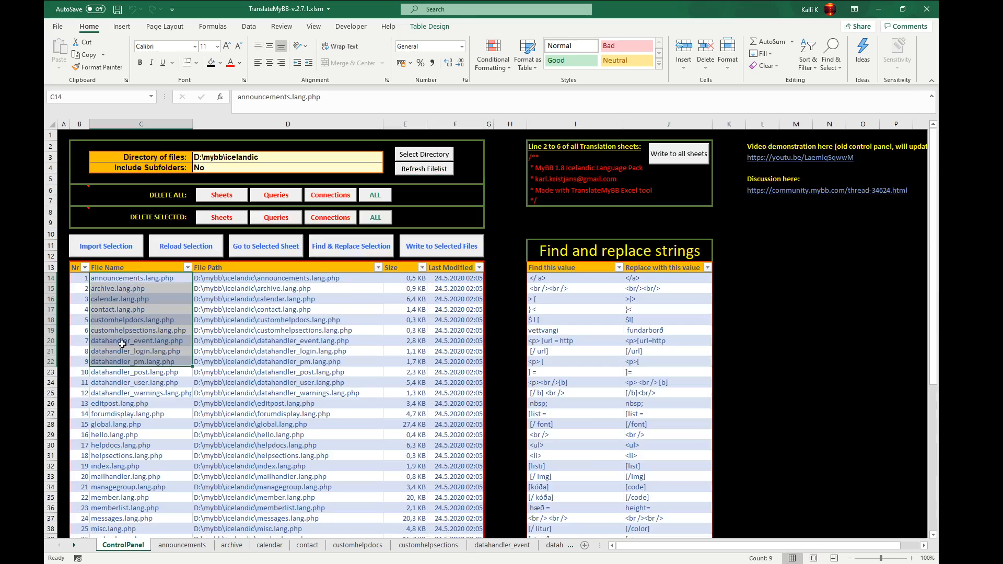
click(426, 247)
click(373, 317)
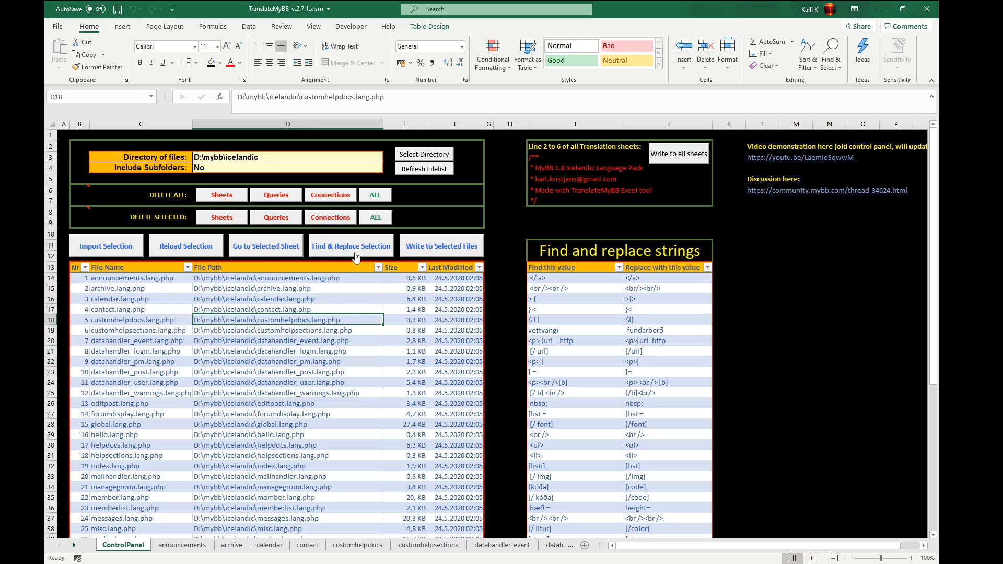
- Run find and replace on the files announcements.lang.php through datahandler_warnings.lang.php, and select the datahandler_user and datahandler_warnings rows
drag(135, 277, 137, 393)
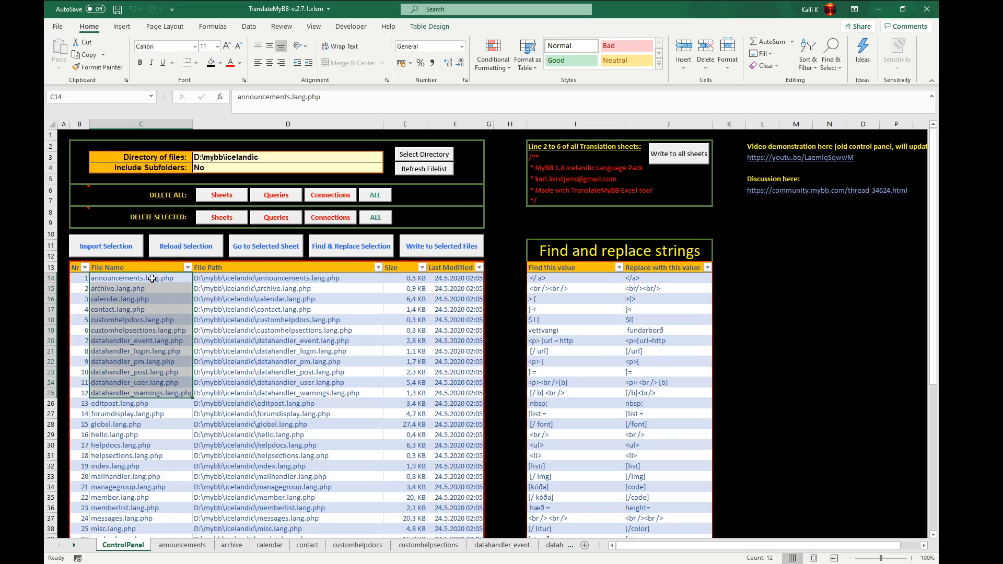
click(363, 248)
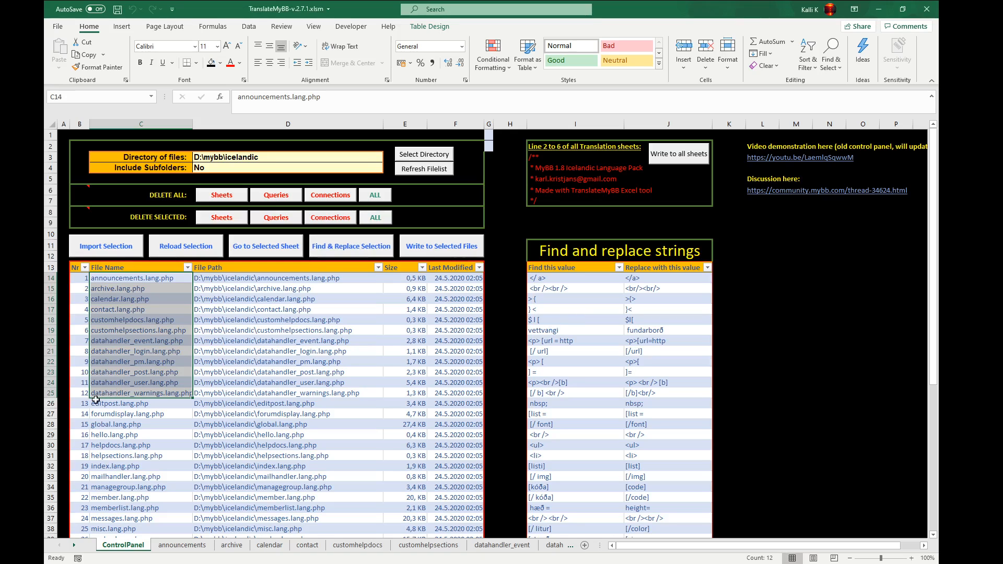
click(102, 381)
drag(102, 382, 102, 391)
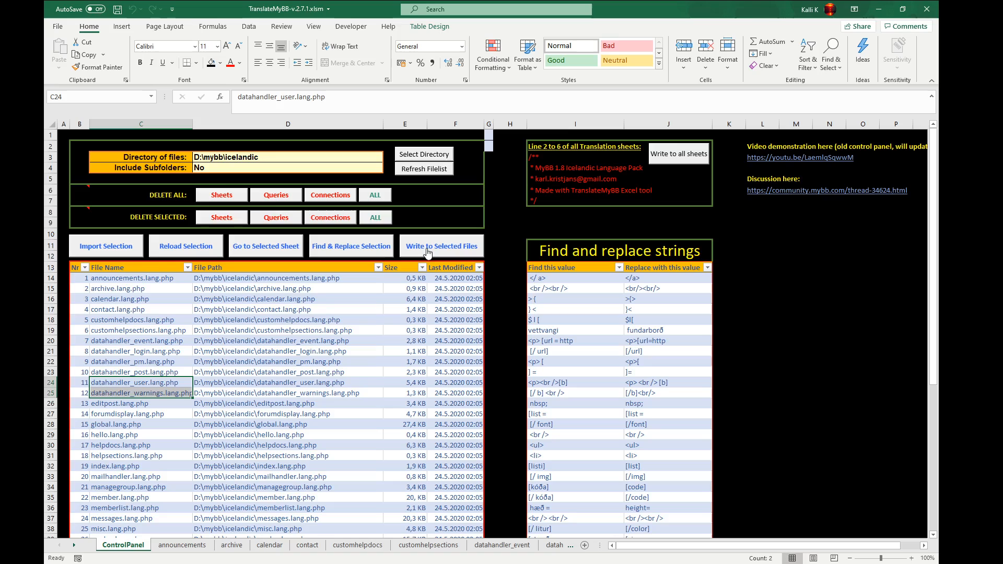
- Point out the files announcements.lang.php through datahandler_user.lang.php, and switch to File Explorer to check the icelandic folder's modification dates
drag(127, 279, 122, 384)
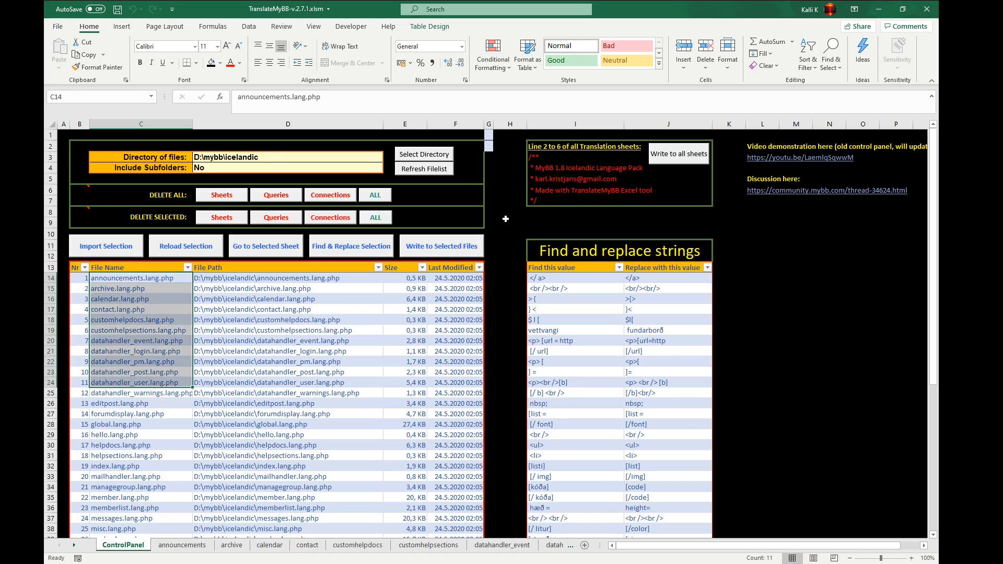
click(460, 223)
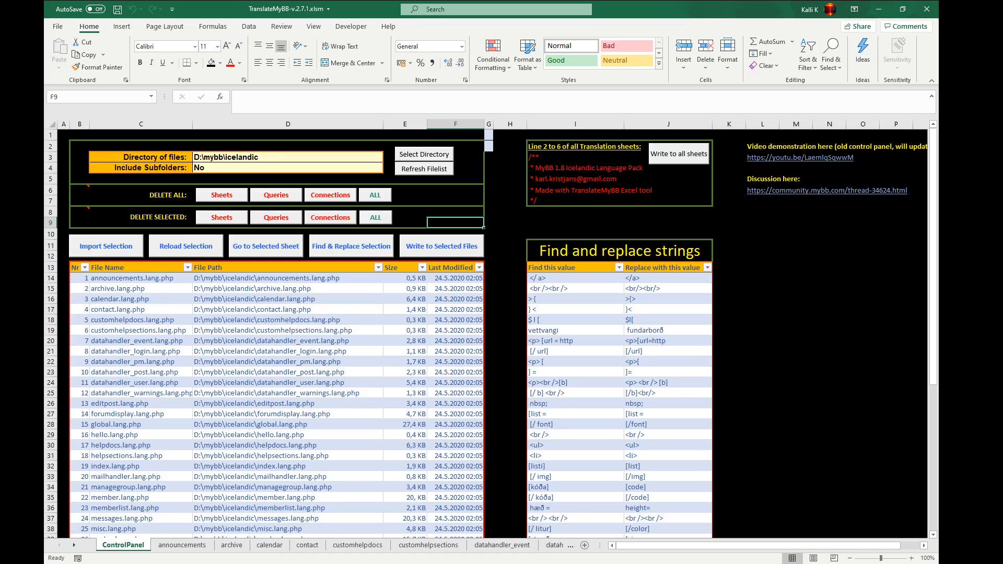
key(alt+Tab)
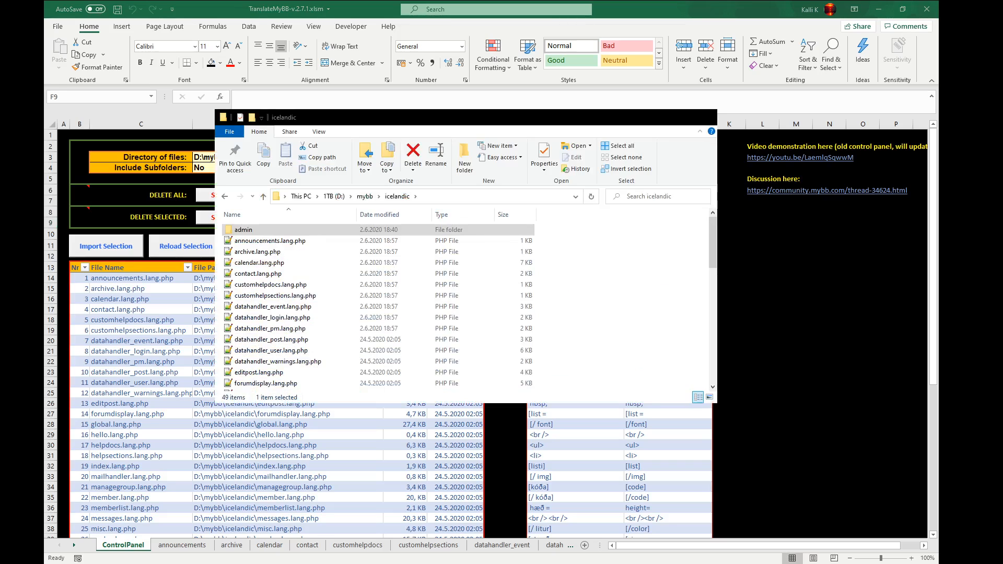
- View the parent mybb folder in File Explorer, and switch back to the workbook's ControlPanel sheet
click(365, 197)
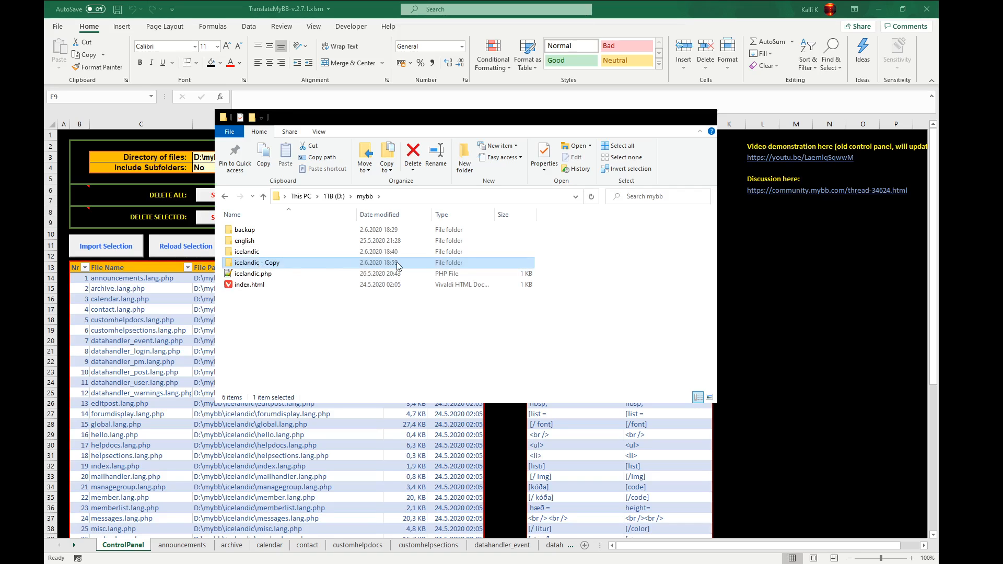
click(376, 323)
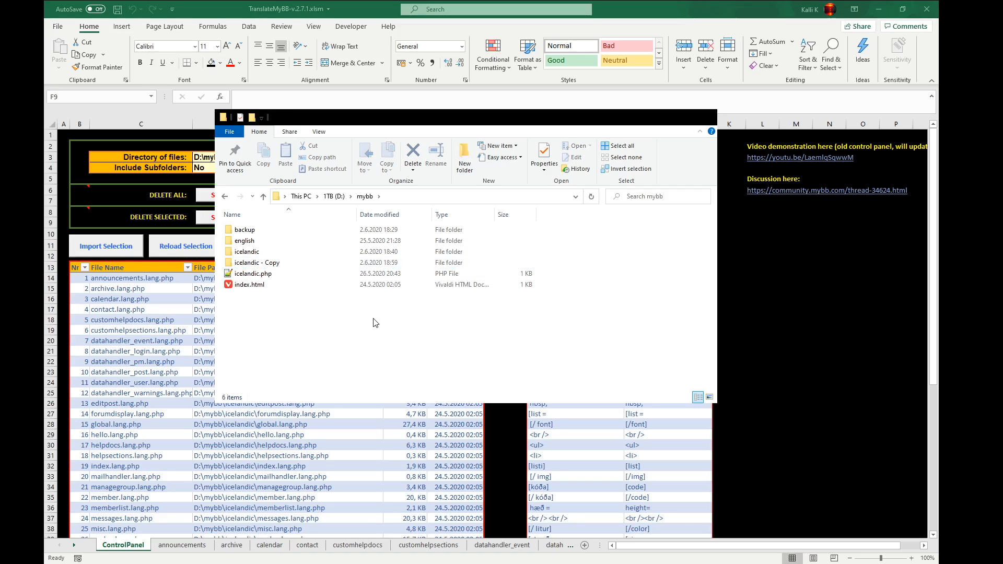
click(195, 326)
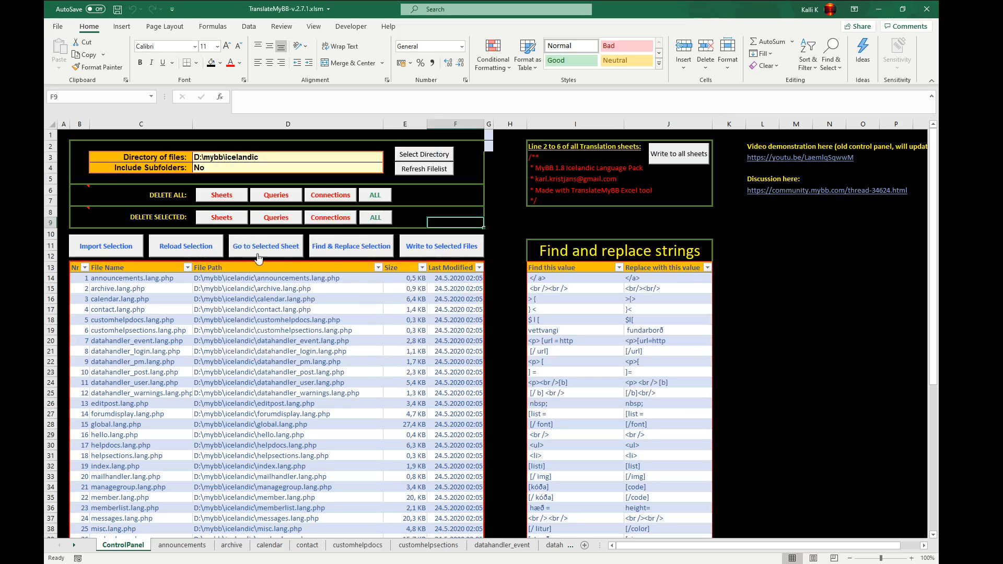
- Go from the datahandler_pm.lang.php entry to its translation sheet, and return to the ControlPanel sheet
mouse_move(135, 288)
mouse_down()
mouse_move(135, 323)
mouse_move(140, 297)
mouse_up()
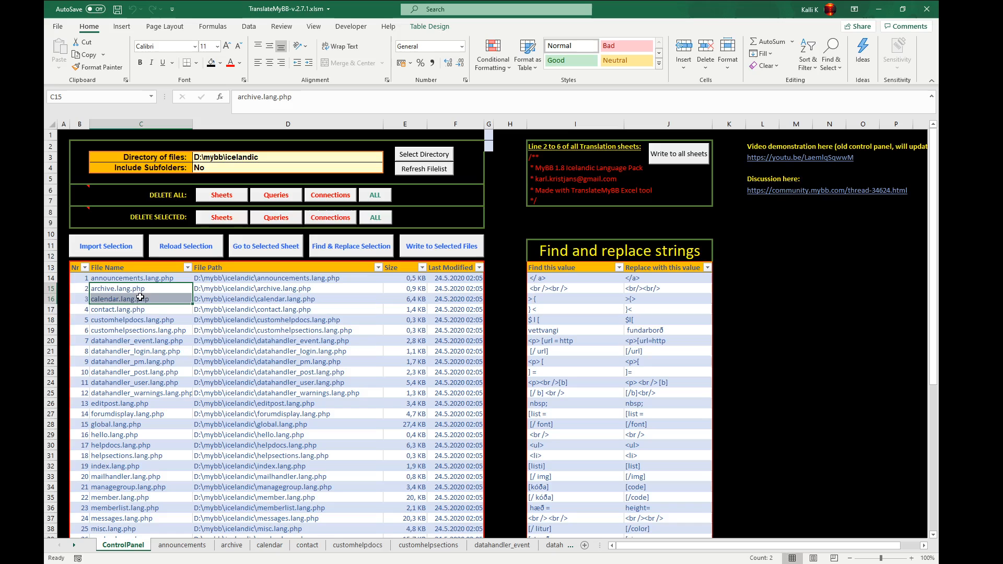
click(124, 362)
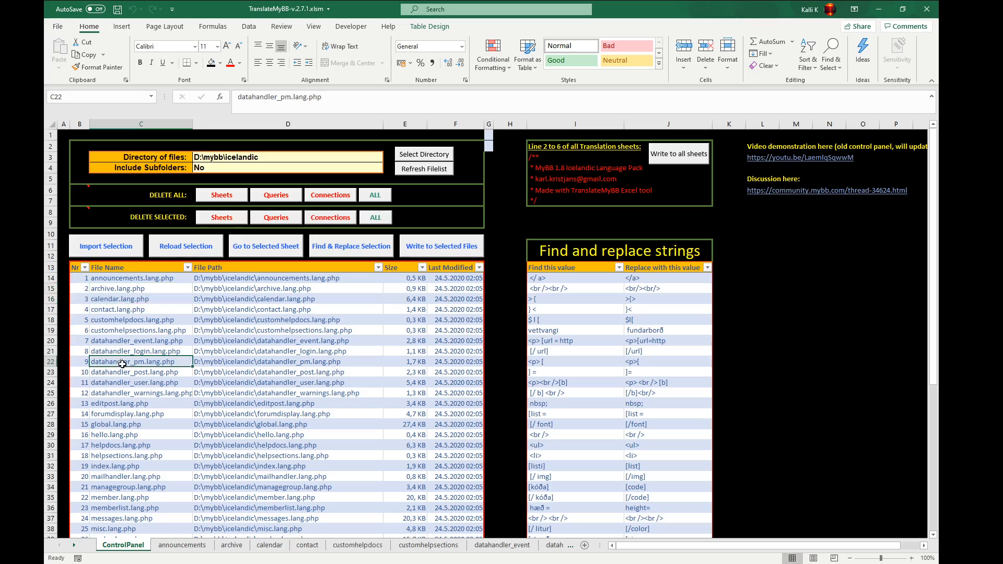
click(264, 248)
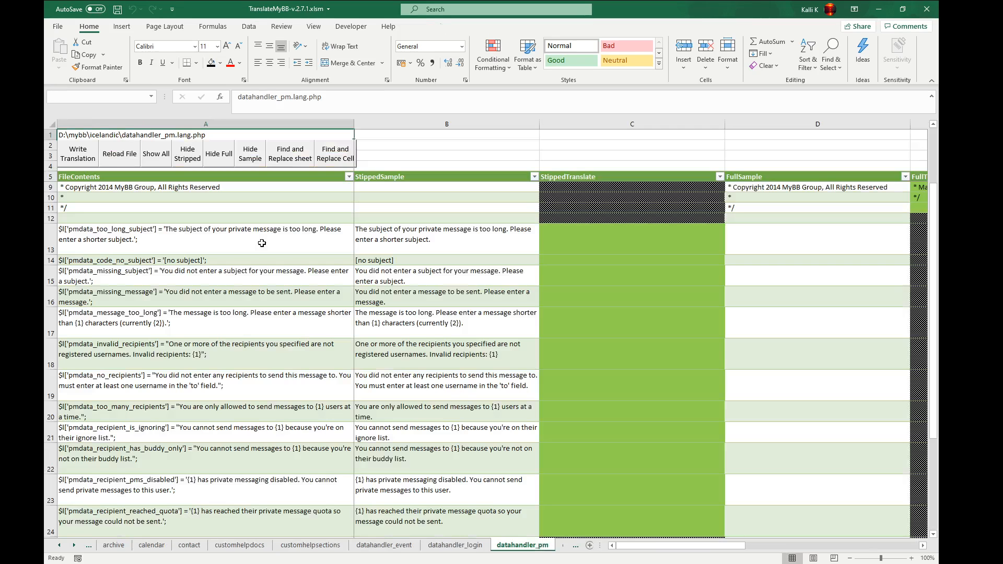
click(59, 545)
click(59, 545)
click(107, 546)
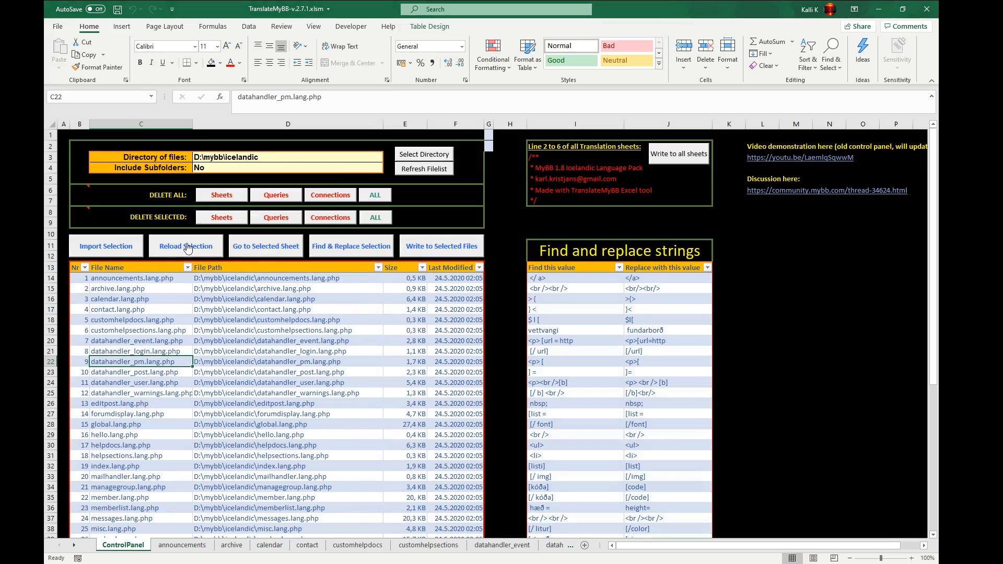
- Open the calendar sheet and examine its FileContents lines, including the header lines in A8 to A10
click(145, 278)
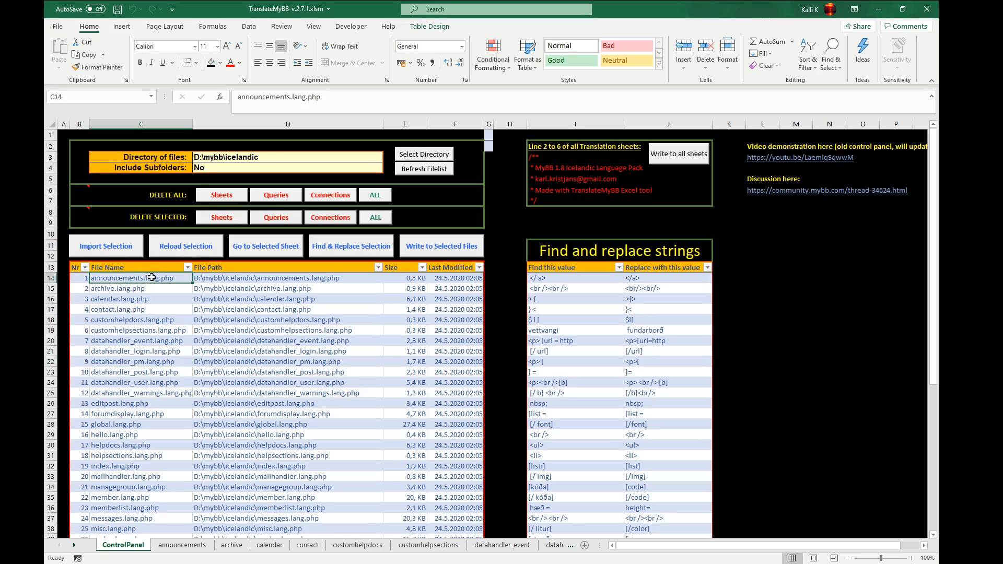
click(178, 545)
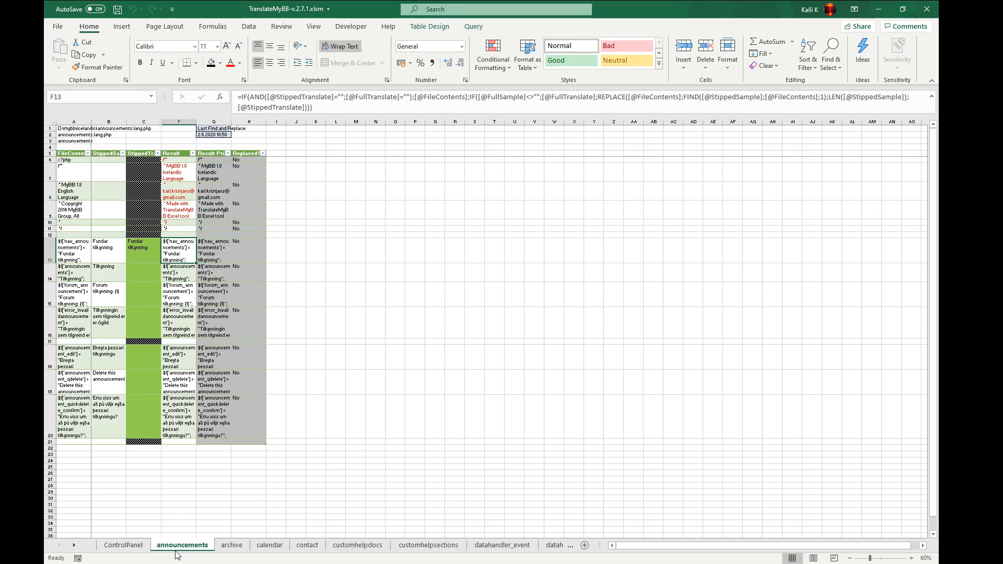
click(266, 545)
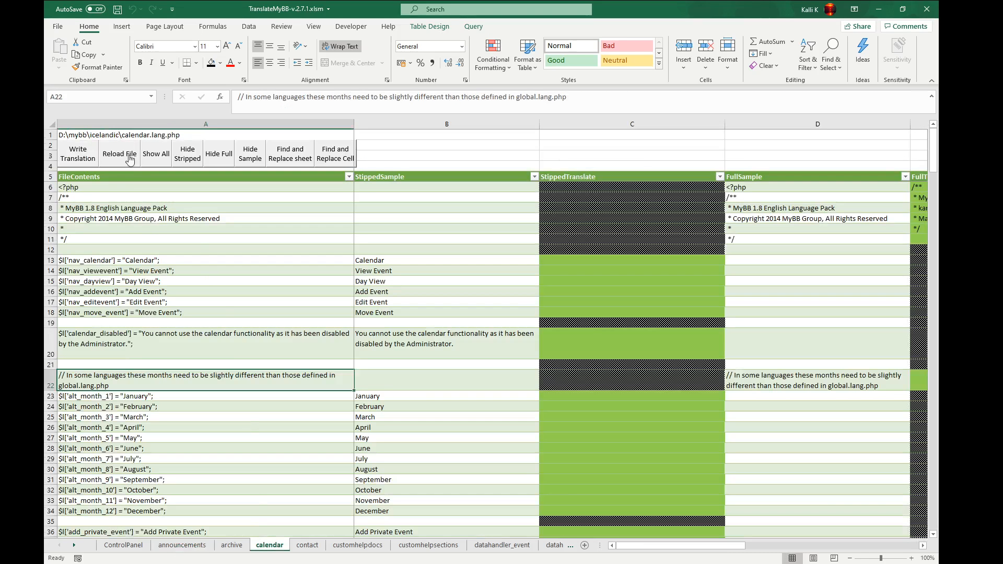
drag(120, 187, 121, 446)
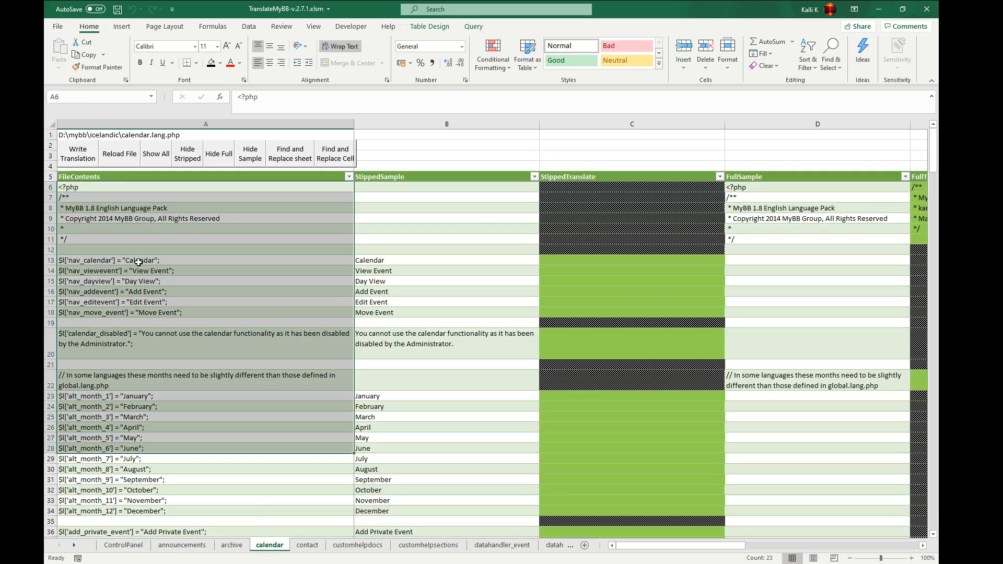
drag(110, 208, 110, 227)
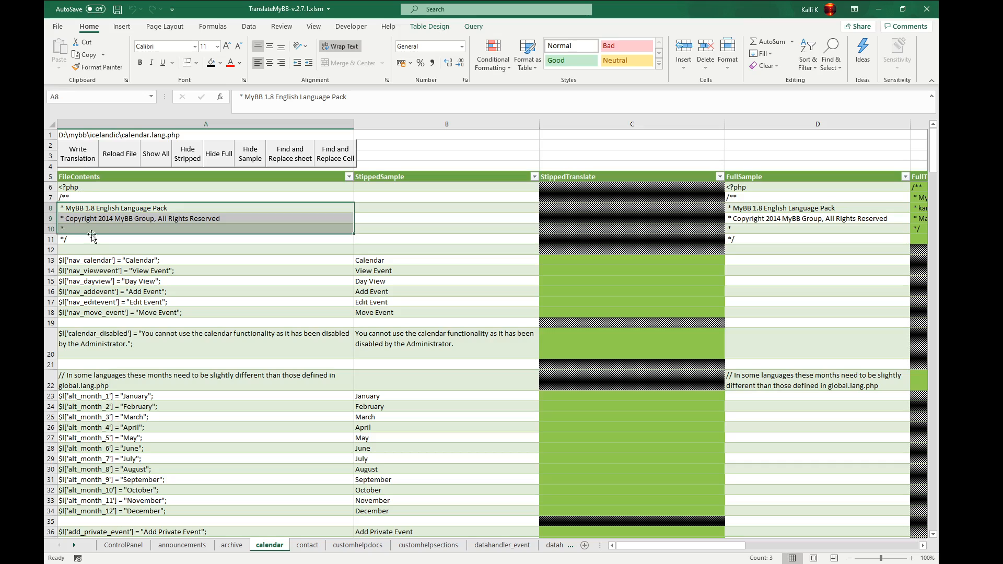
- Reload calendar.lang.php into the calendar sheet and check the header lines in its FileContents column
click(124, 156)
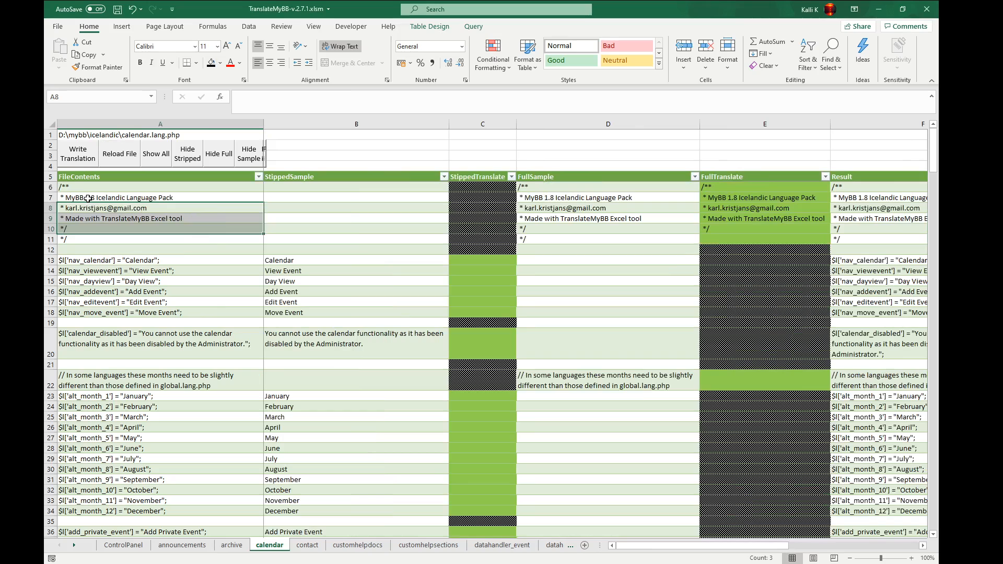
drag(88, 199, 85, 246)
- Reload the files archive.lang.php through datahandler_warnings.lang.php together from the ControlPanel sheet
click(125, 547)
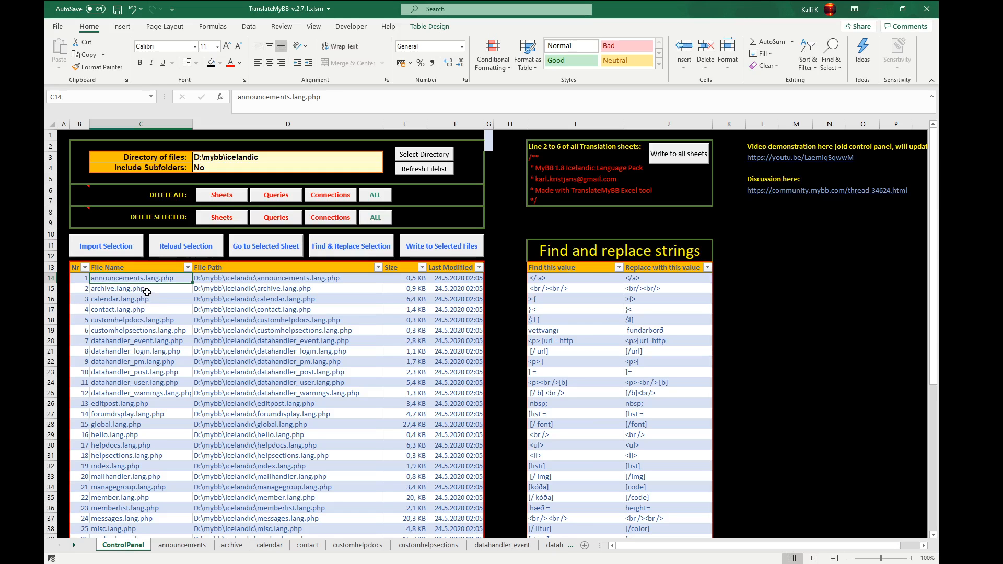
drag(145, 291, 136, 394)
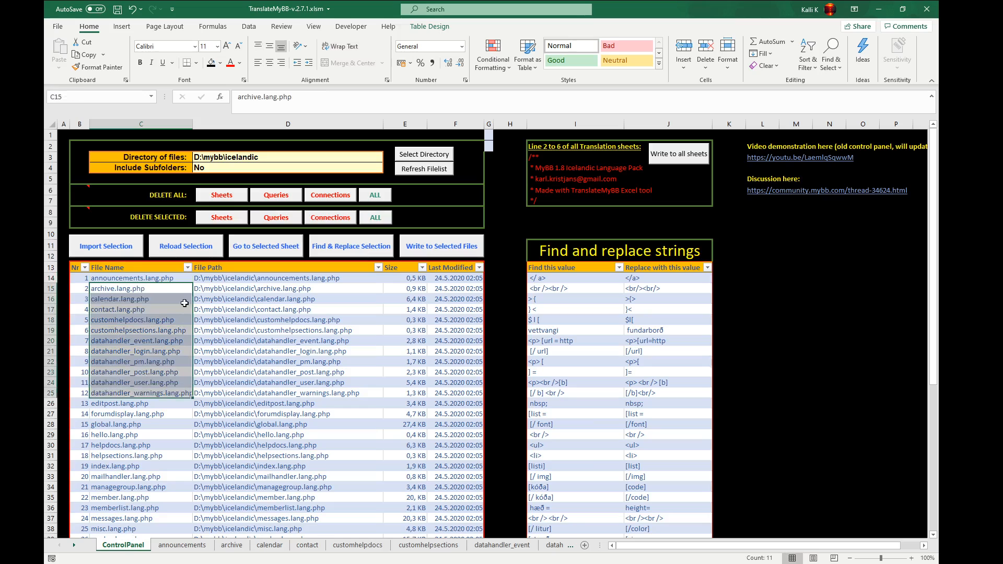
click(201, 248)
- Point out the files announcements.lang.php through datahandler_post.lang.php, and select the MyBB community discussion link in cell L6
drag(122, 280, 115, 372)
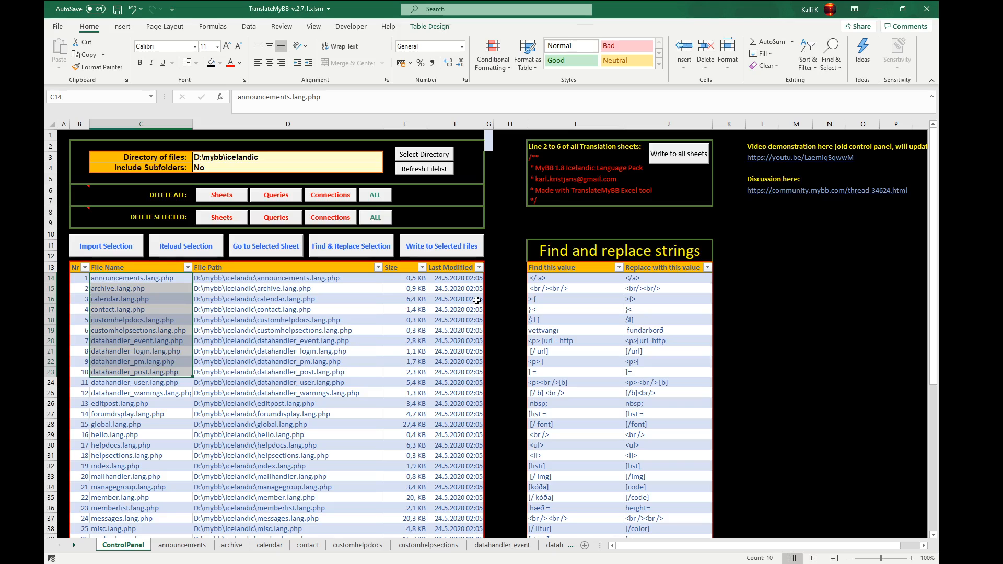
click(759, 177)
key(Down)
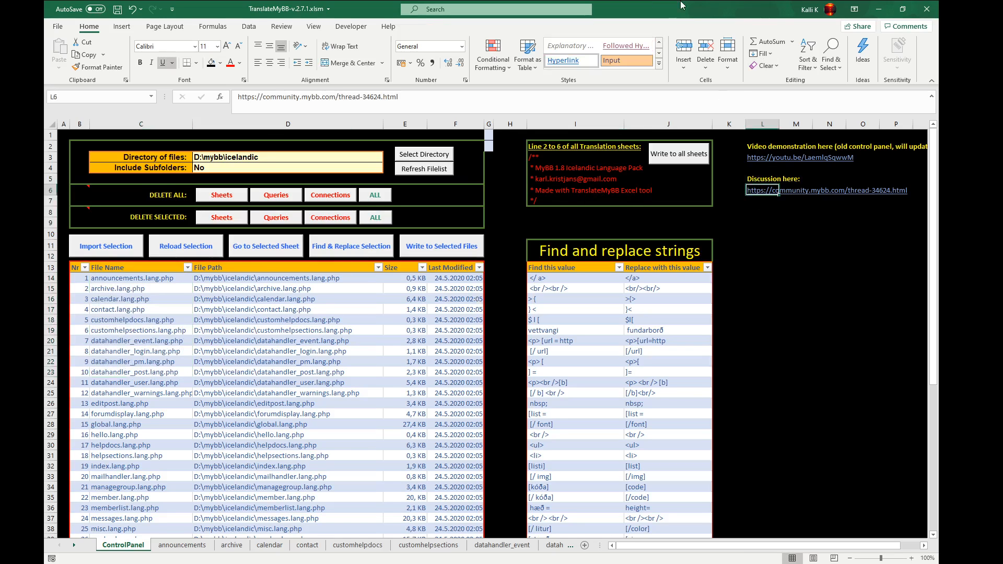